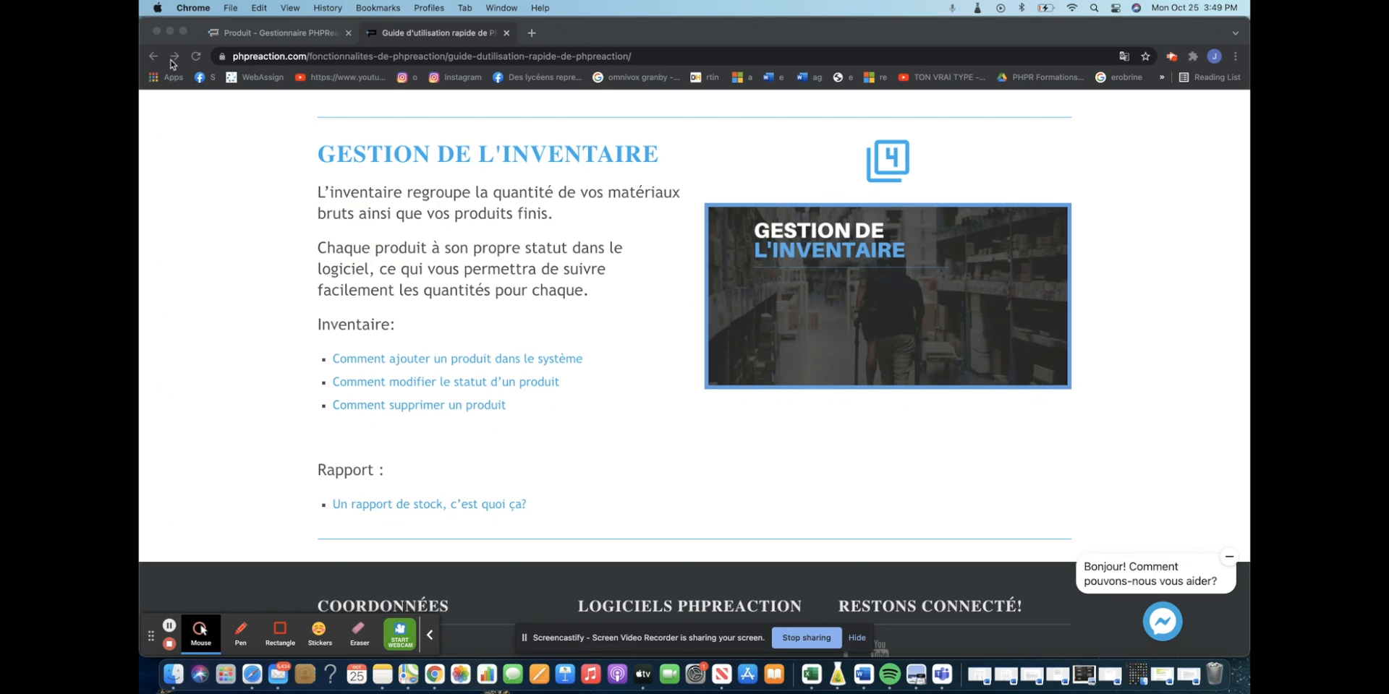
- Switch to the PHPReaction manager, open the product list and start adding a new product
{"action": "left_click", "coordinate": [211, 30]}
{"action": "left_click", "coordinate": [228, 138]}
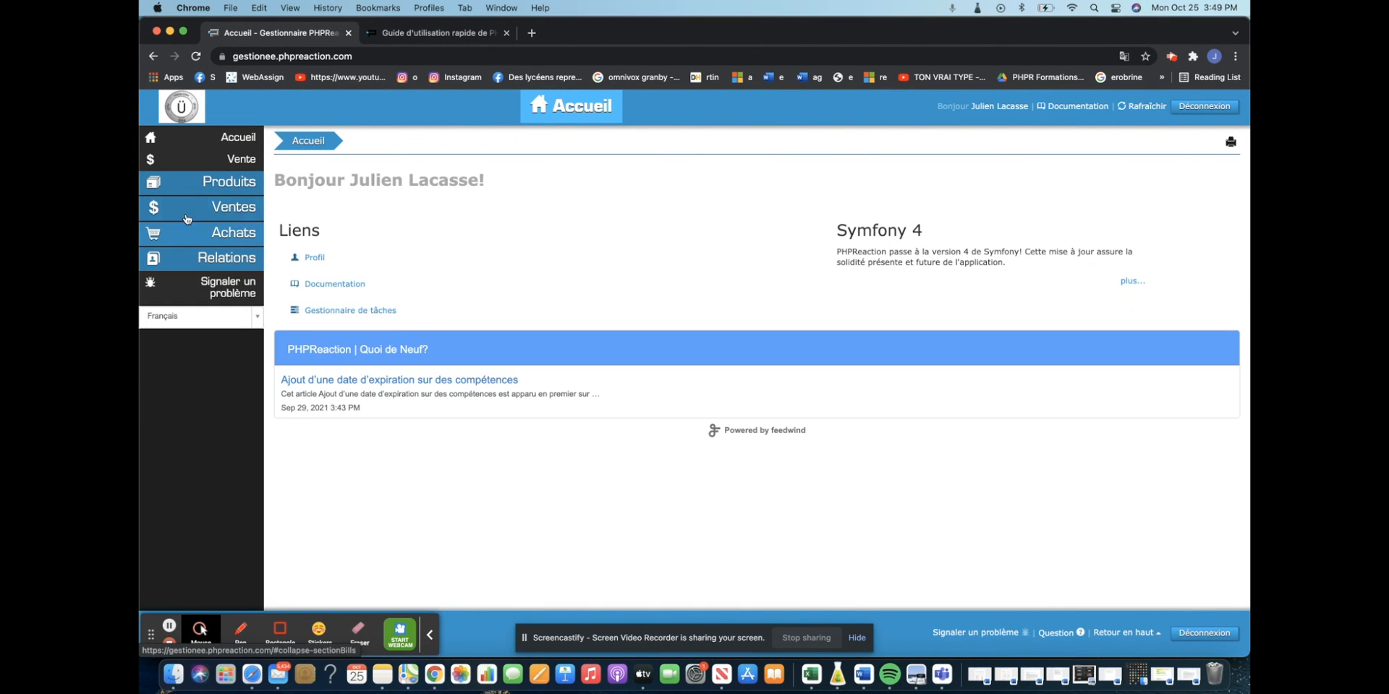
{"action": "left_click", "coordinate": [249, 183]}
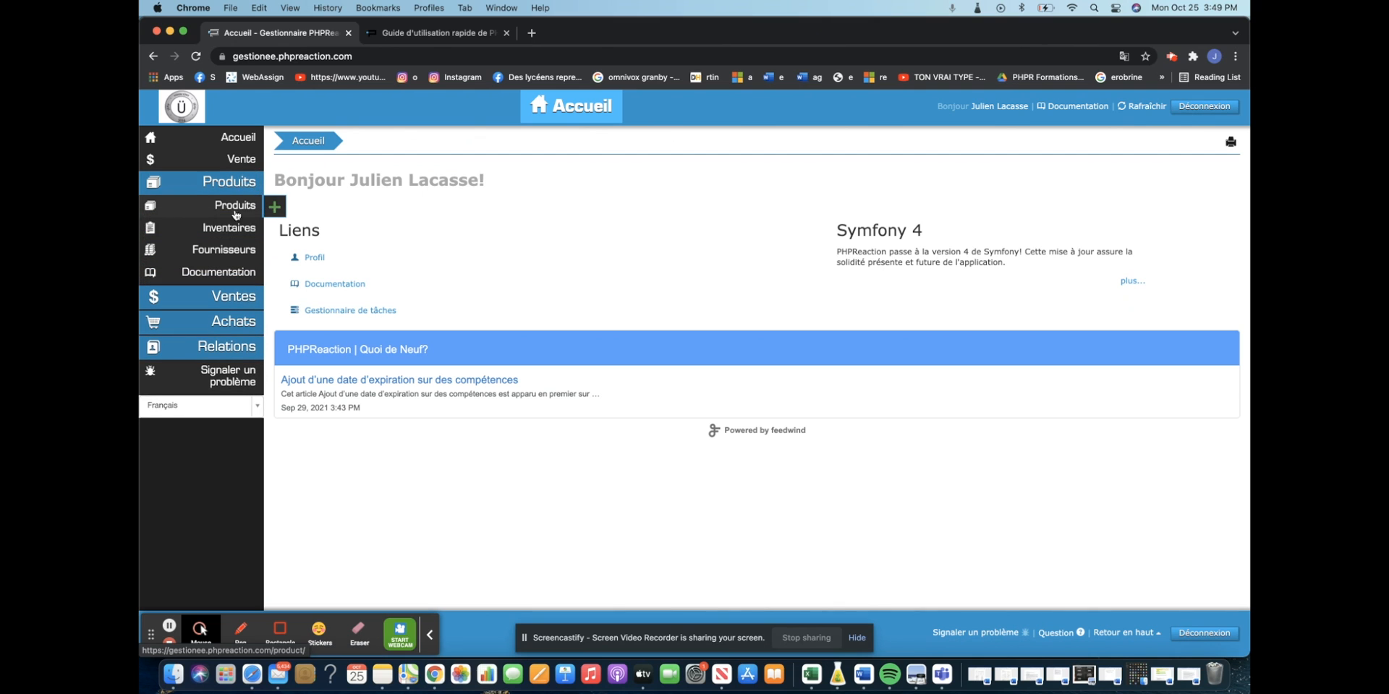
{"action": "left_click", "coordinate": [224, 212]}
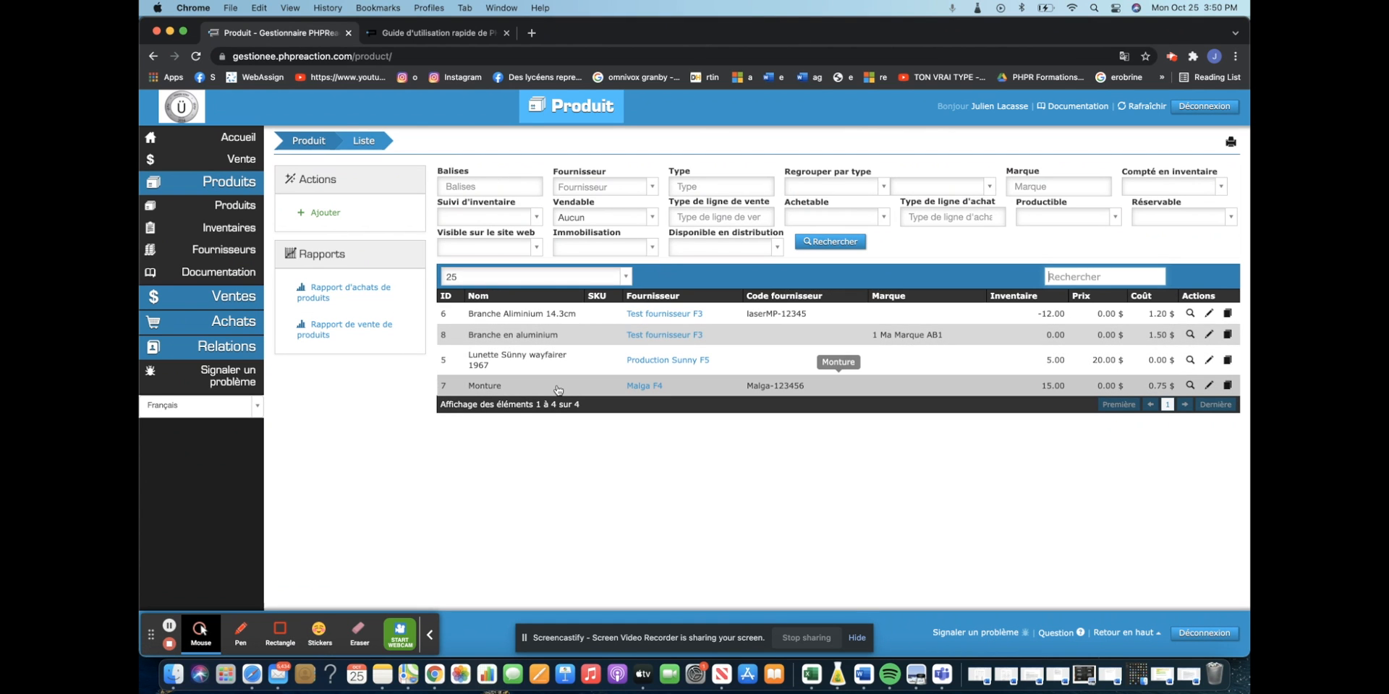
{"action": "left_click", "coordinate": [365, 212]}
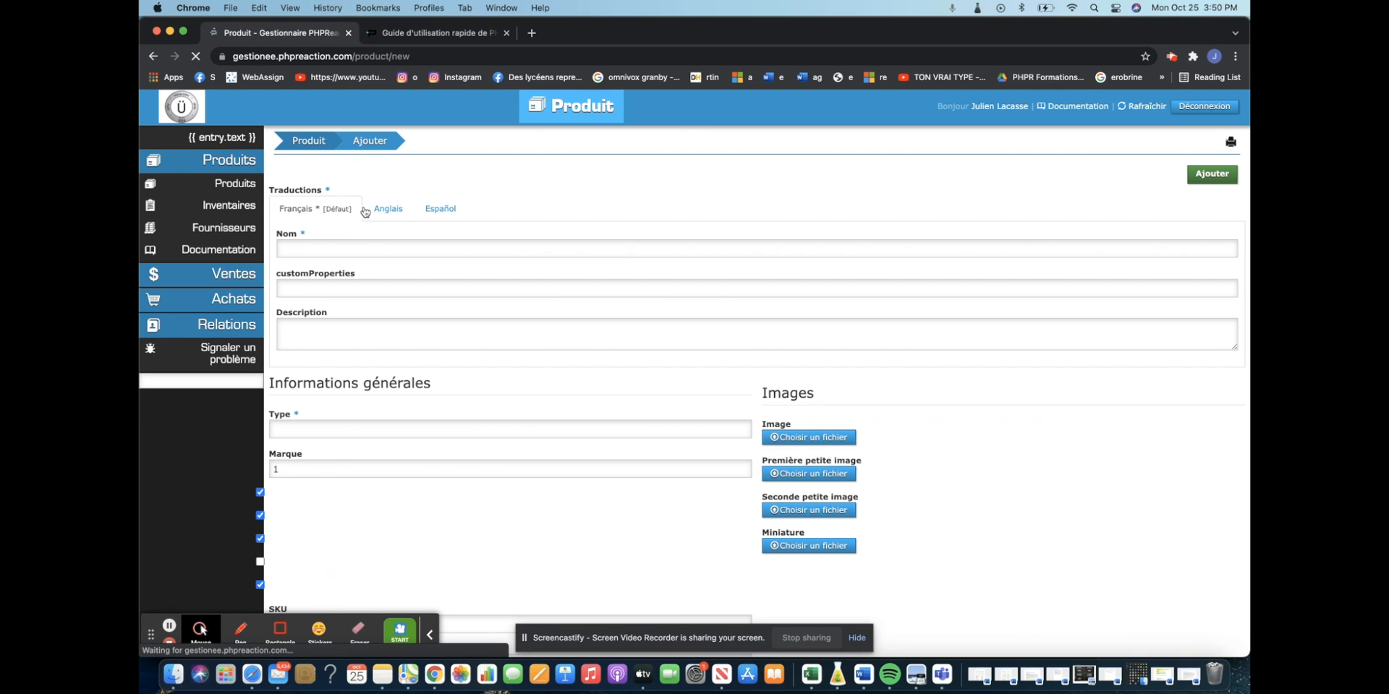
- Name the new product "Branche en aluminium" in French and enter the description "Ce sont des branches"
{"action": "left_click", "coordinate": [360, 247]}
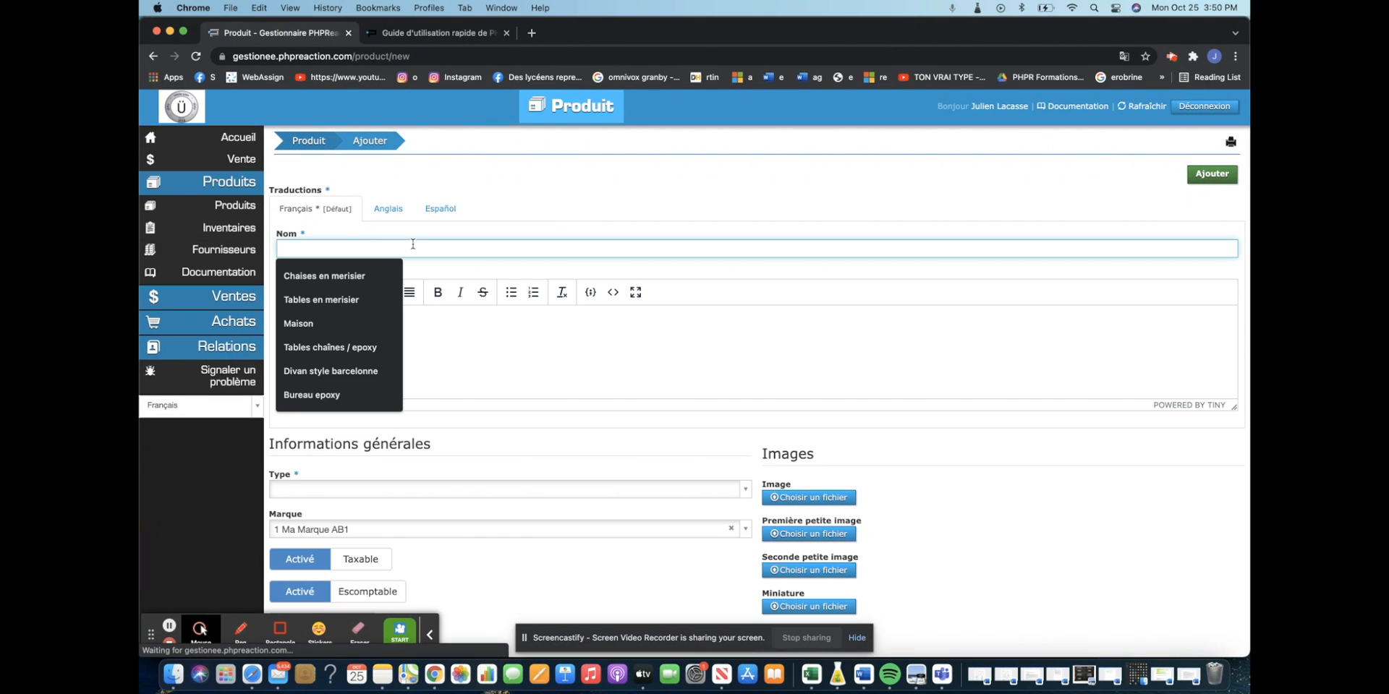
{"action": "type", "text": "Branche en aluminium"}
{"action": "left_click", "coordinate": [377, 283]}
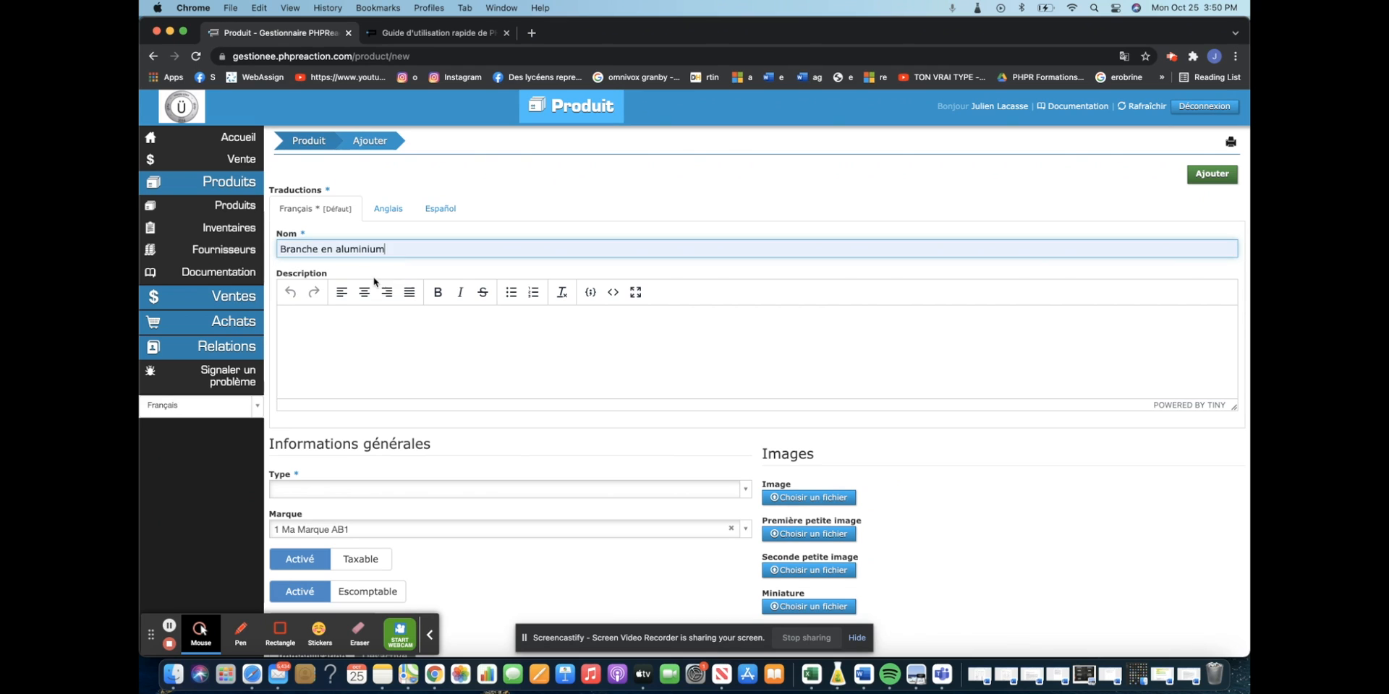
{"action": "left_click", "coordinate": [393, 327]}
{"action": "scroll", "coordinate": [393, 327], "scroll_direction": "down", "scroll_amount": 2}
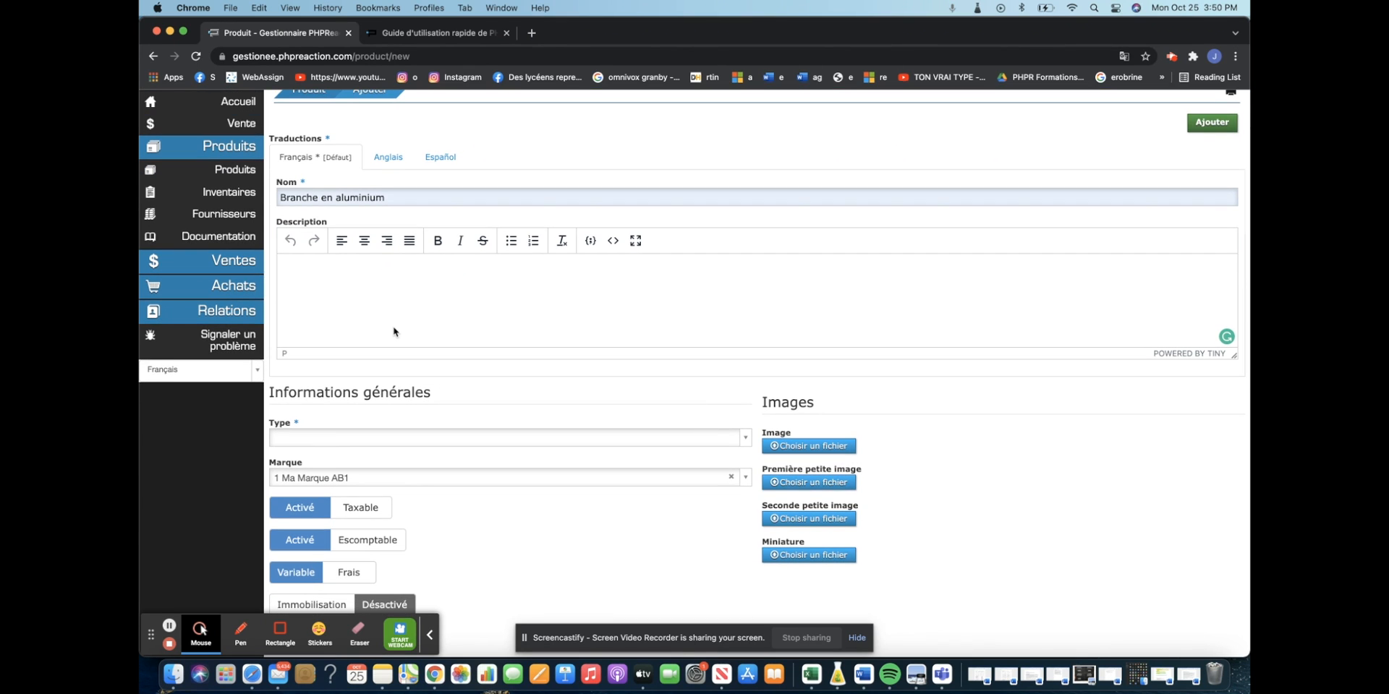
{"action": "type", "text": "Ce sont des branches"}
{"action": "left_click", "coordinate": [465, 359]}
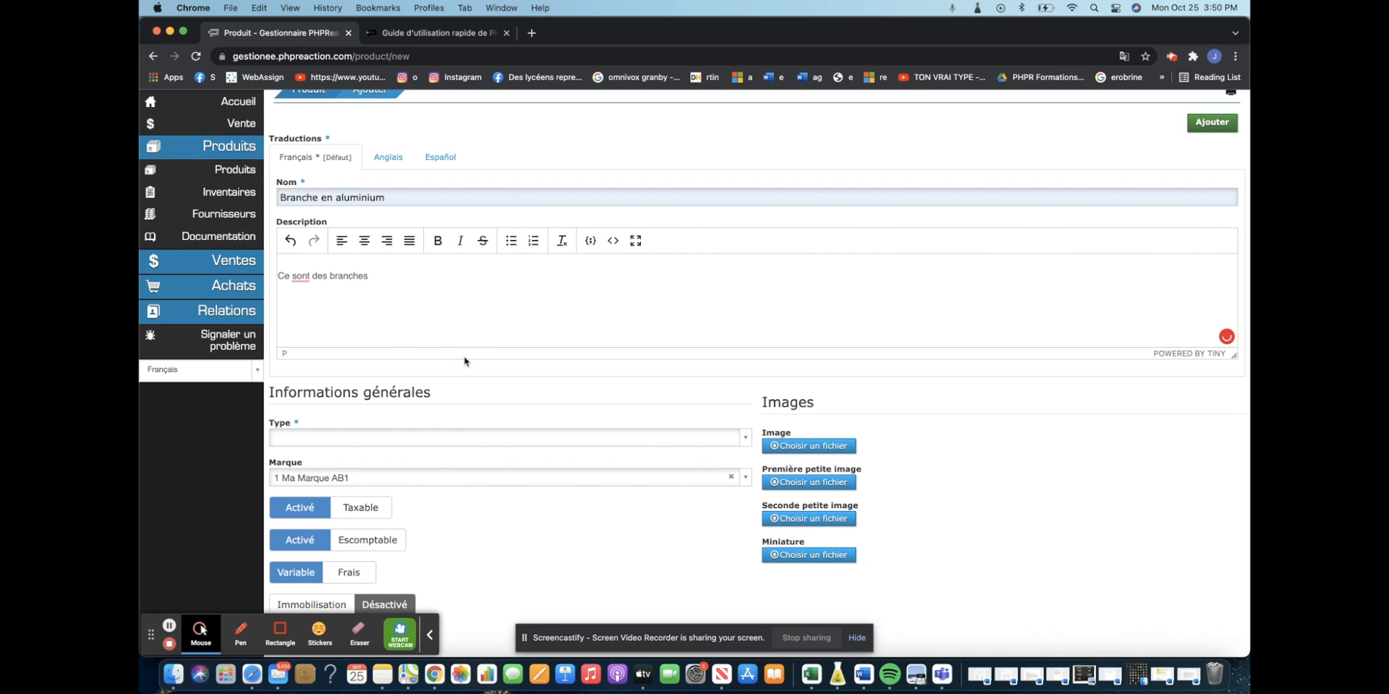
- Set the product's type to Produit brute AT4 in the general information
{"action": "scroll", "coordinate": [465, 360], "scroll_direction": "down", "scroll_amount": 4}
{"action": "scroll", "coordinate": [839, 366], "scroll_direction": "up", "scroll_amount": 3}
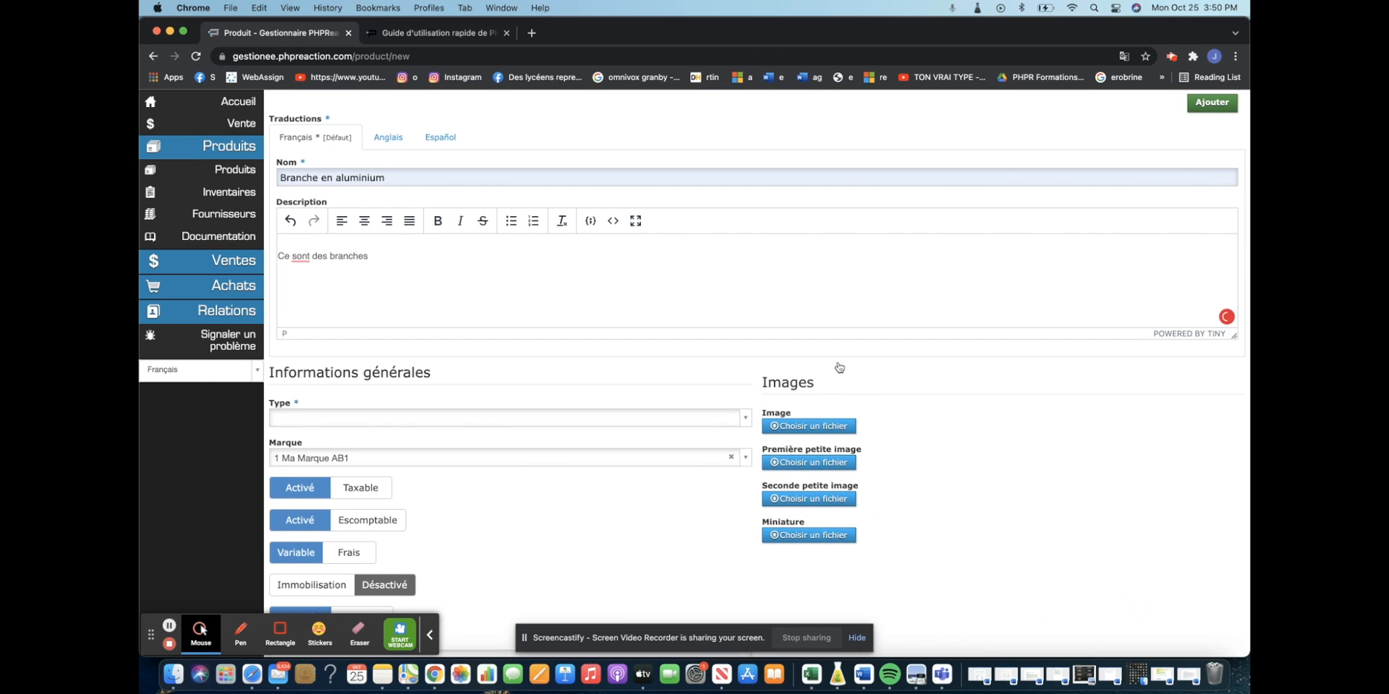
{"action": "scroll", "coordinate": [554, 360], "scroll_direction": "down", "scroll_amount": 9}
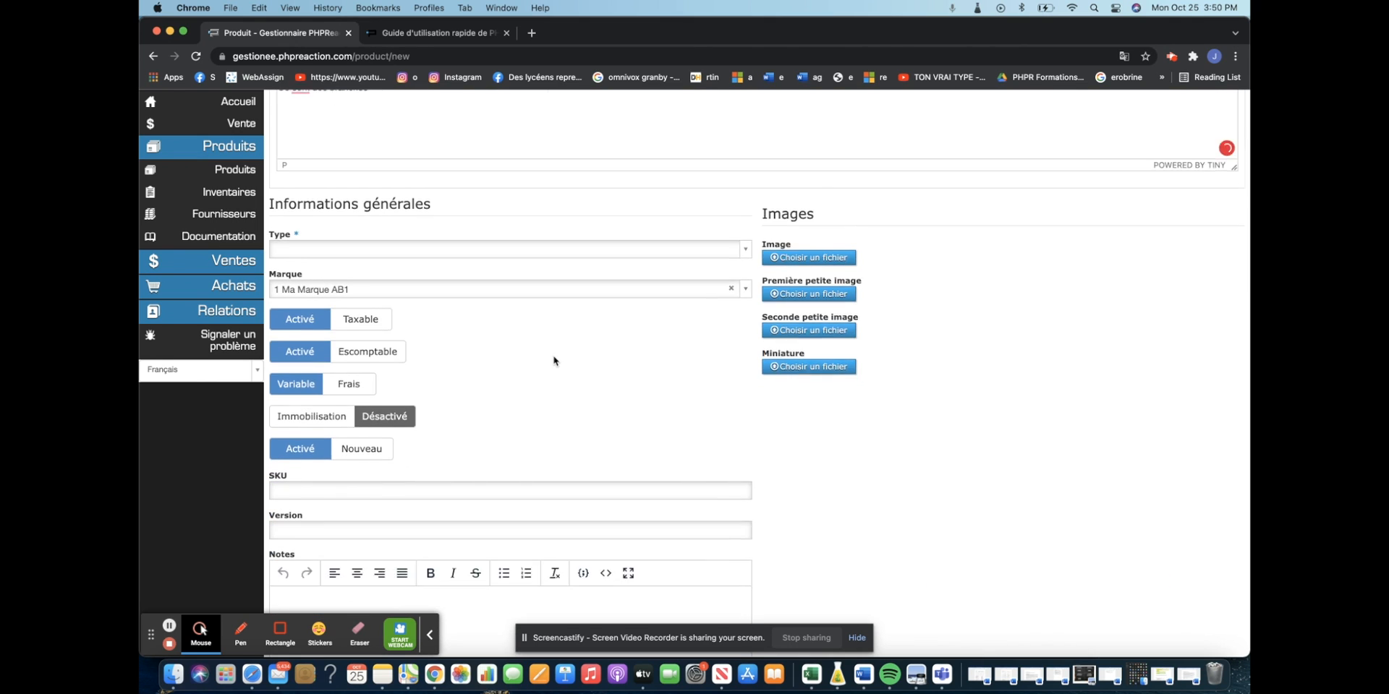
{"action": "left_click", "coordinate": [421, 192]}
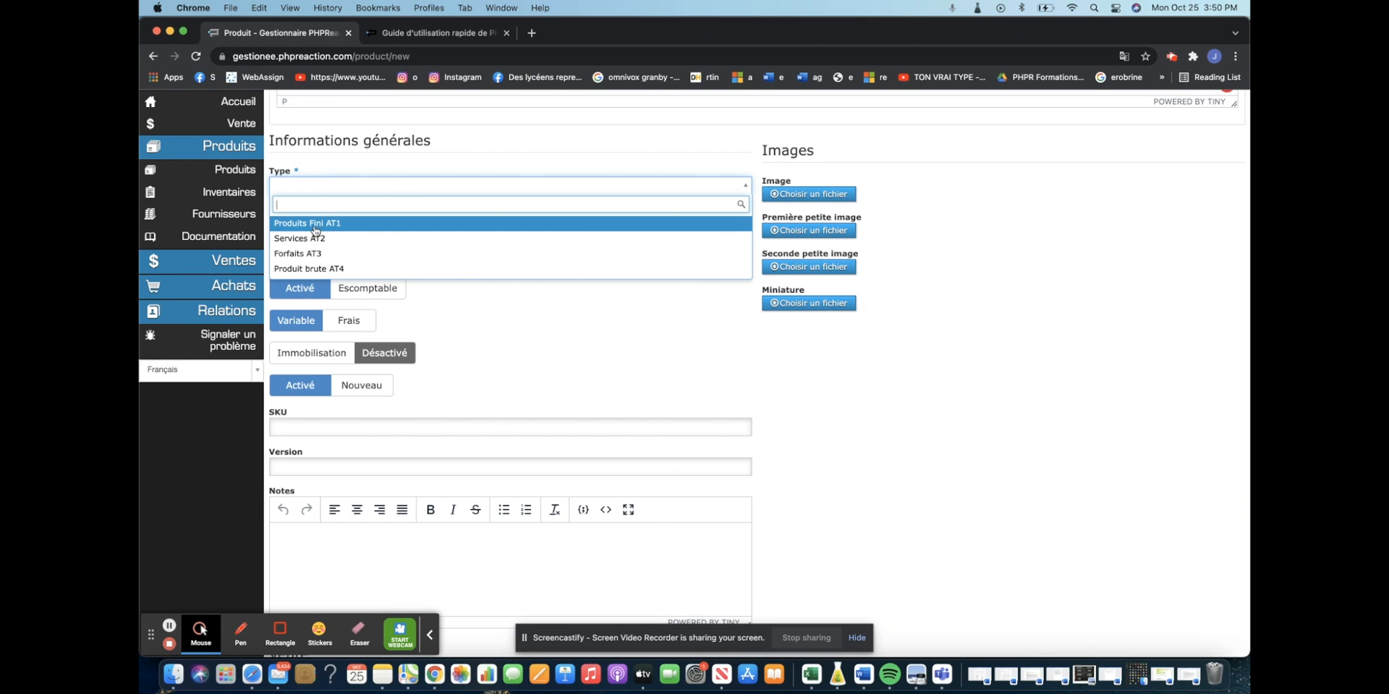
{"action": "left_click", "coordinate": [306, 269]}
{"action": "left_click", "coordinate": [540, 278]}
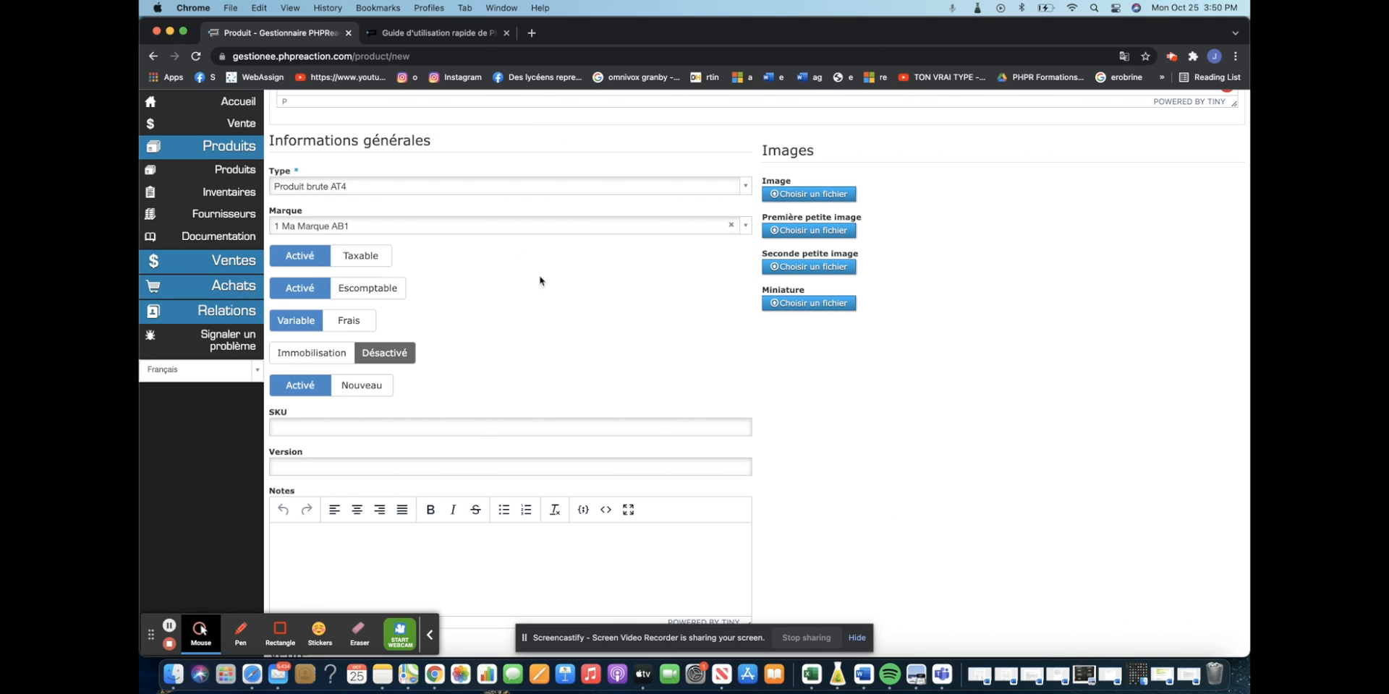
- Disable the Vendable option in the product's Vente section
{"action": "scroll", "coordinate": [540, 280], "scroll_direction": "down", "scroll_amount": 3}
{"action": "scroll", "coordinate": [540, 281], "scroll_direction": "up", "scroll_amount": 3}
{"action": "scroll", "coordinate": [541, 271], "scroll_direction": "down", "scroll_amount": 3}
{"action": "scroll", "coordinate": [579, 225], "scroll_direction": "up", "scroll_amount": 1}
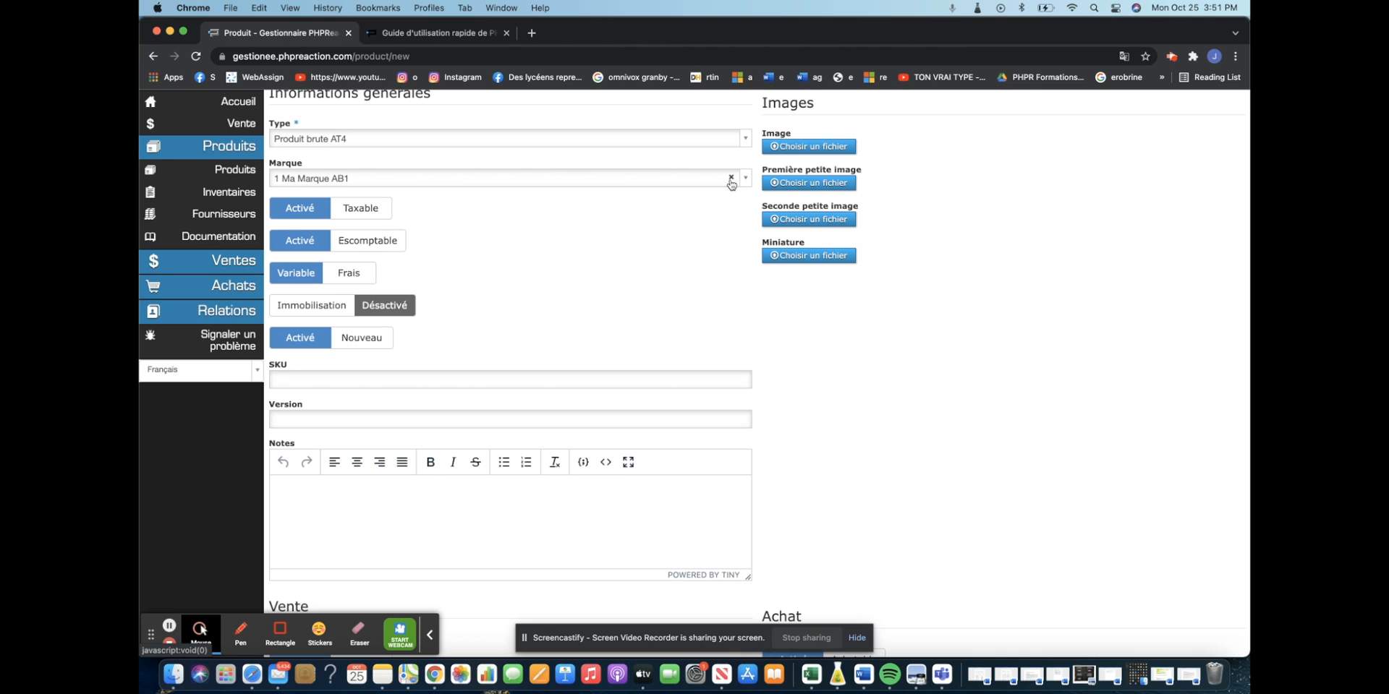
{"action": "scroll", "coordinate": [520, 340], "scroll_direction": "down", "scroll_amount": 6}
{"action": "scroll", "coordinate": [522, 339], "scroll_direction": "down", "scroll_amount": 1}
{"action": "scroll", "coordinate": [523, 342], "scroll_direction": "up", "scroll_amount": 3}
{"action": "scroll", "coordinate": [523, 343], "scroll_direction": "down", "scroll_amount": 2}
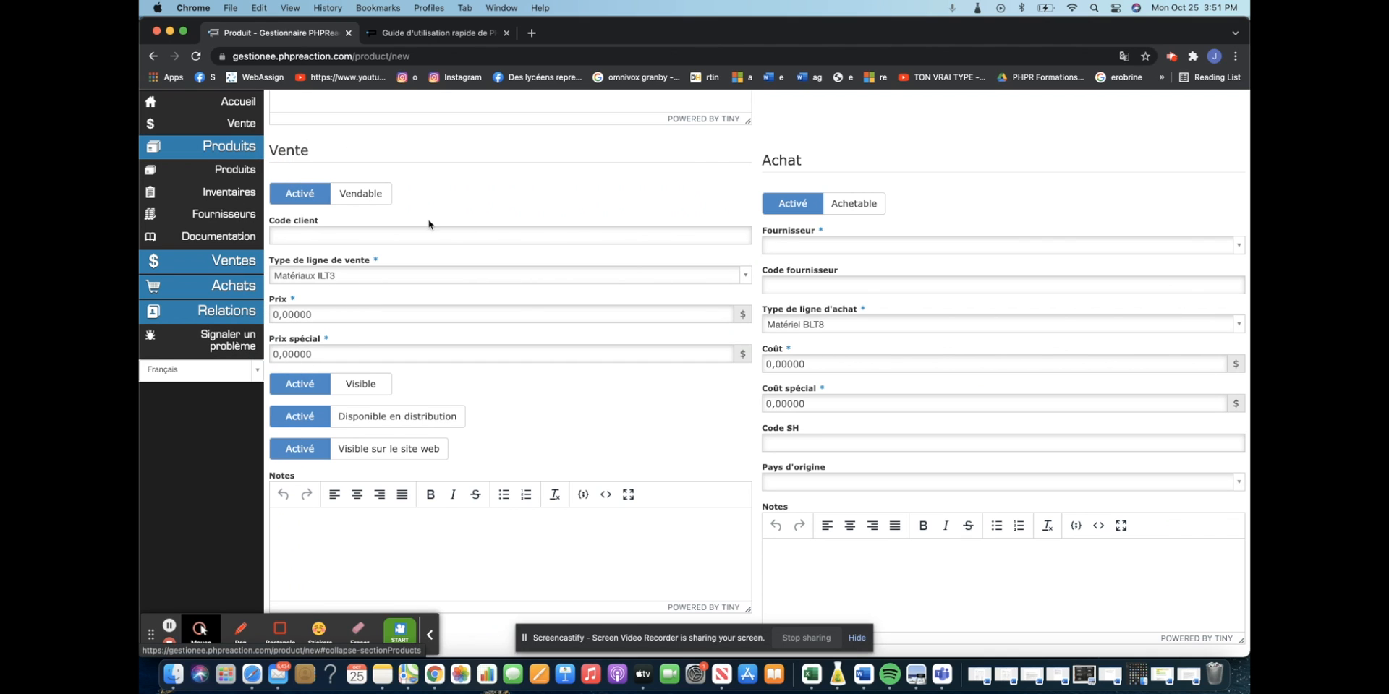
{"action": "left_click", "coordinate": [363, 193]}
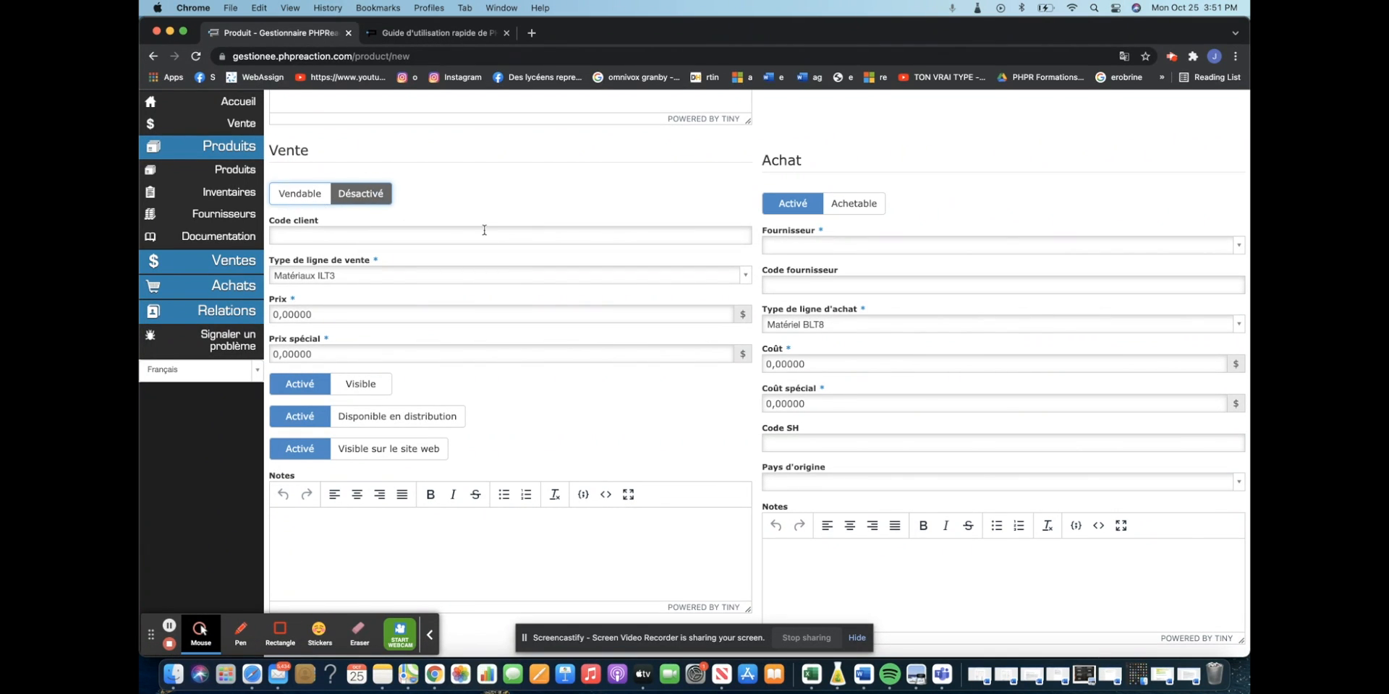
- In the Achat section, choose Laser AMP F6 as the supplier and Matériel BLT8 as the purchase line type
{"action": "scroll", "coordinate": [485, 239], "scroll_direction": "up", "scroll_amount": 1}
{"action": "scroll", "coordinate": [506, 246], "scroll_direction": "down", "scroll_amount": 2}
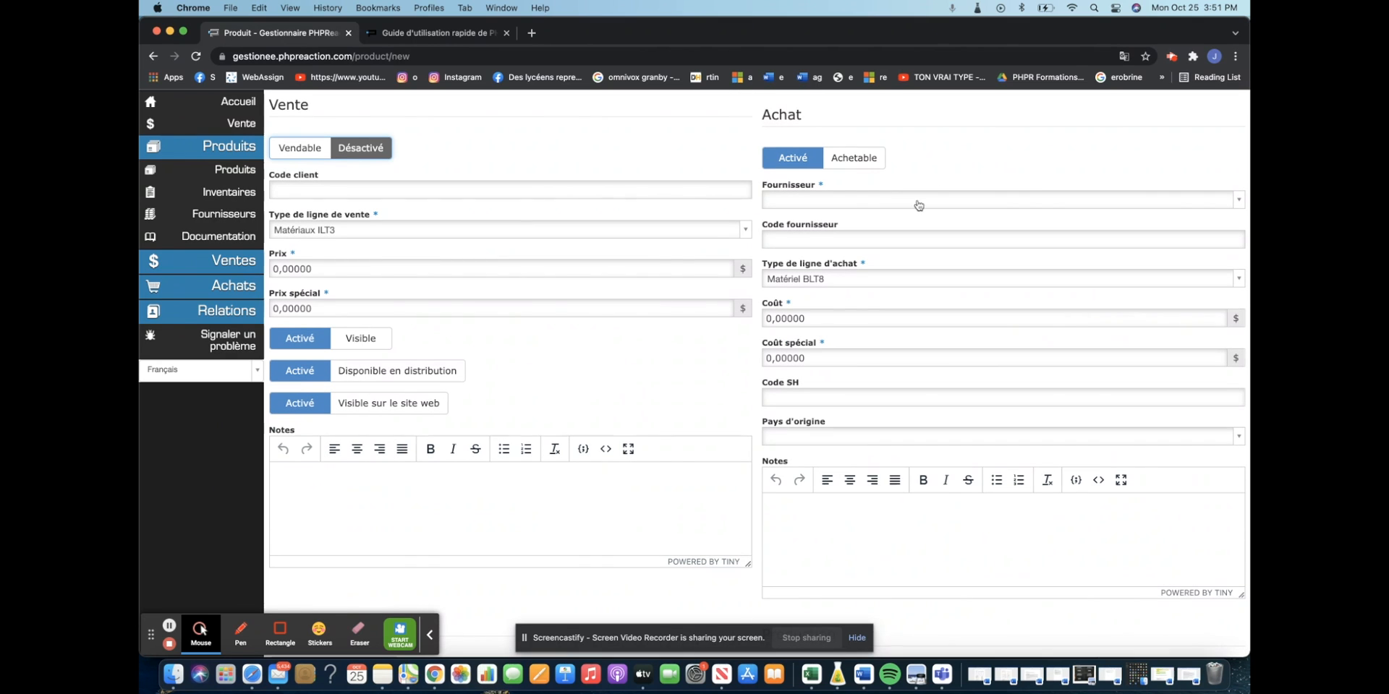
{"action": "left_click", "coordinate": [845, 204]}
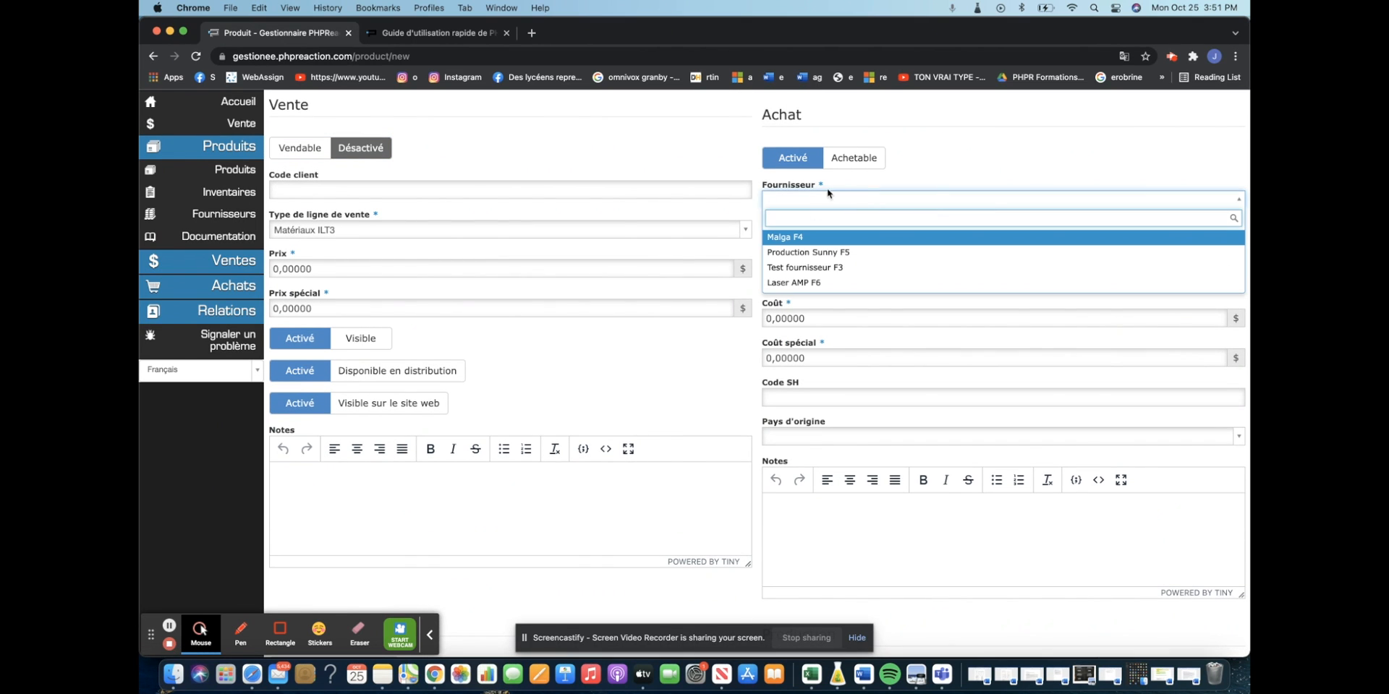
{"action": "left_click", "coordinate": [826, 282]}
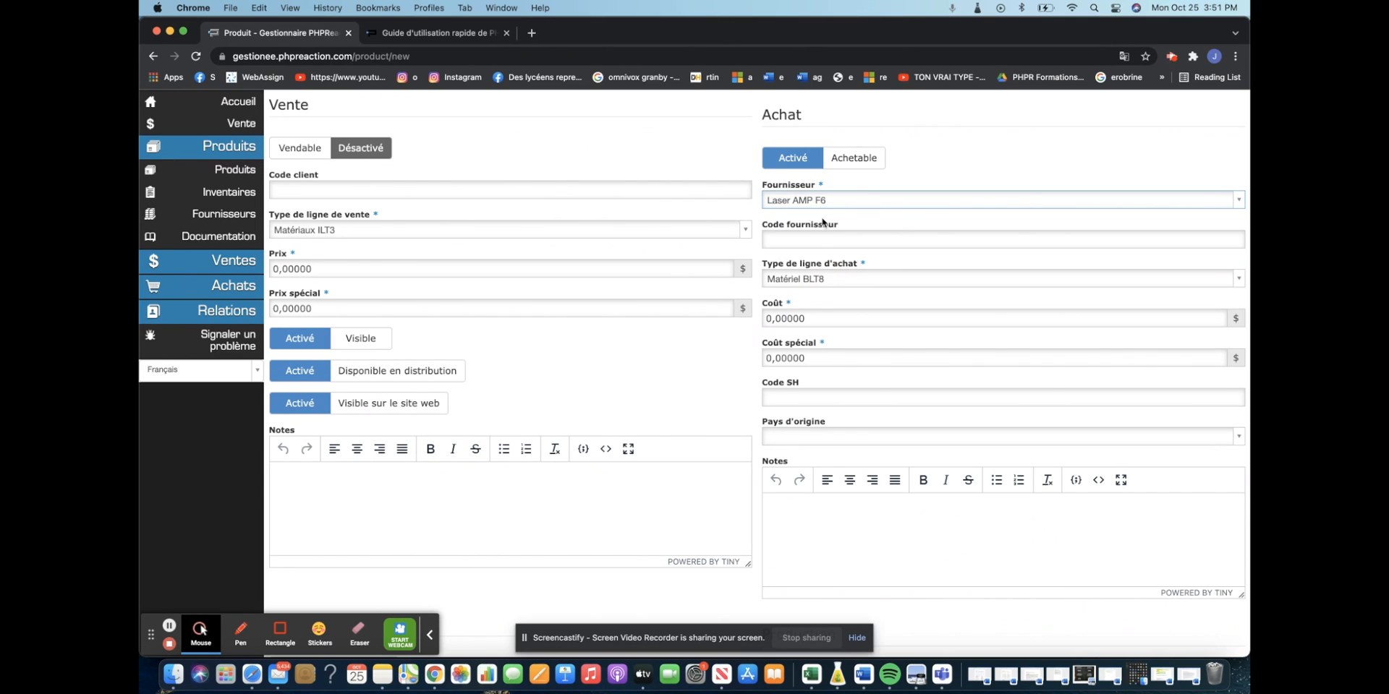
{"action": "mouse_move", "coordinate": [241, 224]}
{"action": "scroll", "coordinate": [850, 220], "scroll_direction": "down", "scroll_amount": 2}
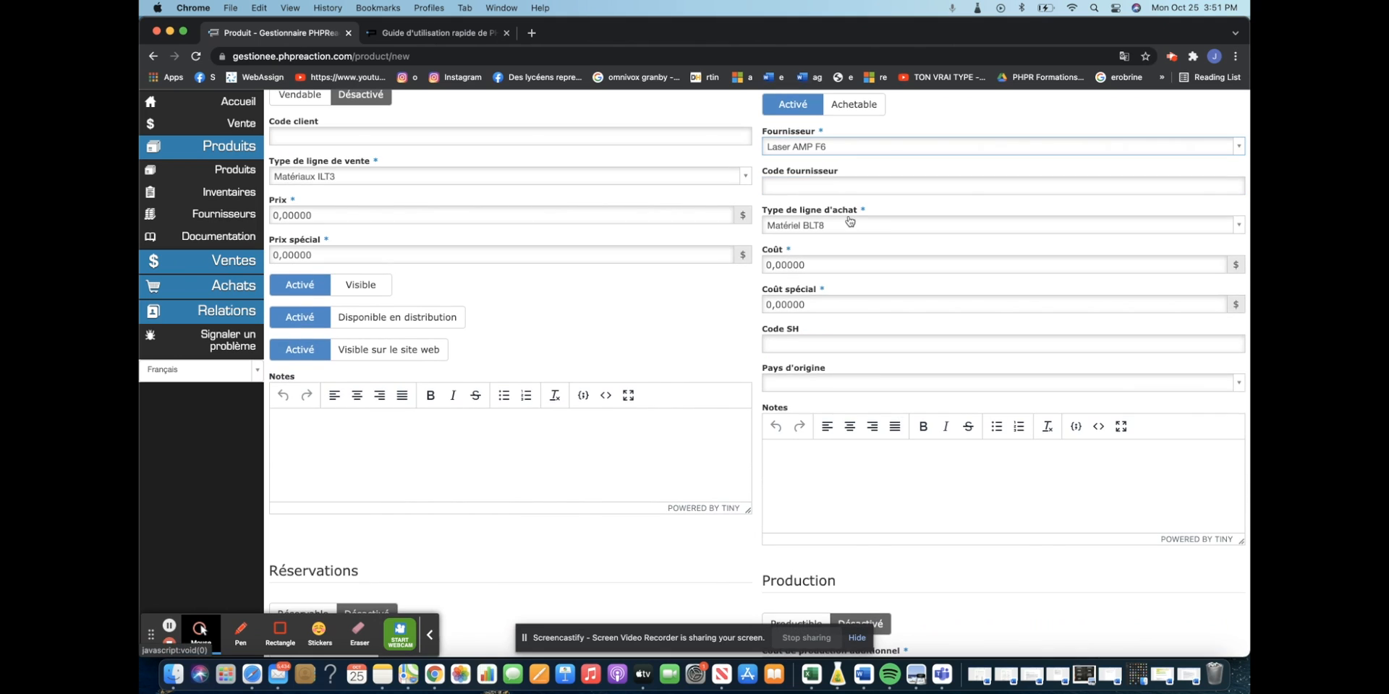
{"action": "scroll", "coordinate": [850, 220], "scroll_direction": "down", "scroll_amount": 3}
{"action": "left_click", "coordinate": [867, 140]}
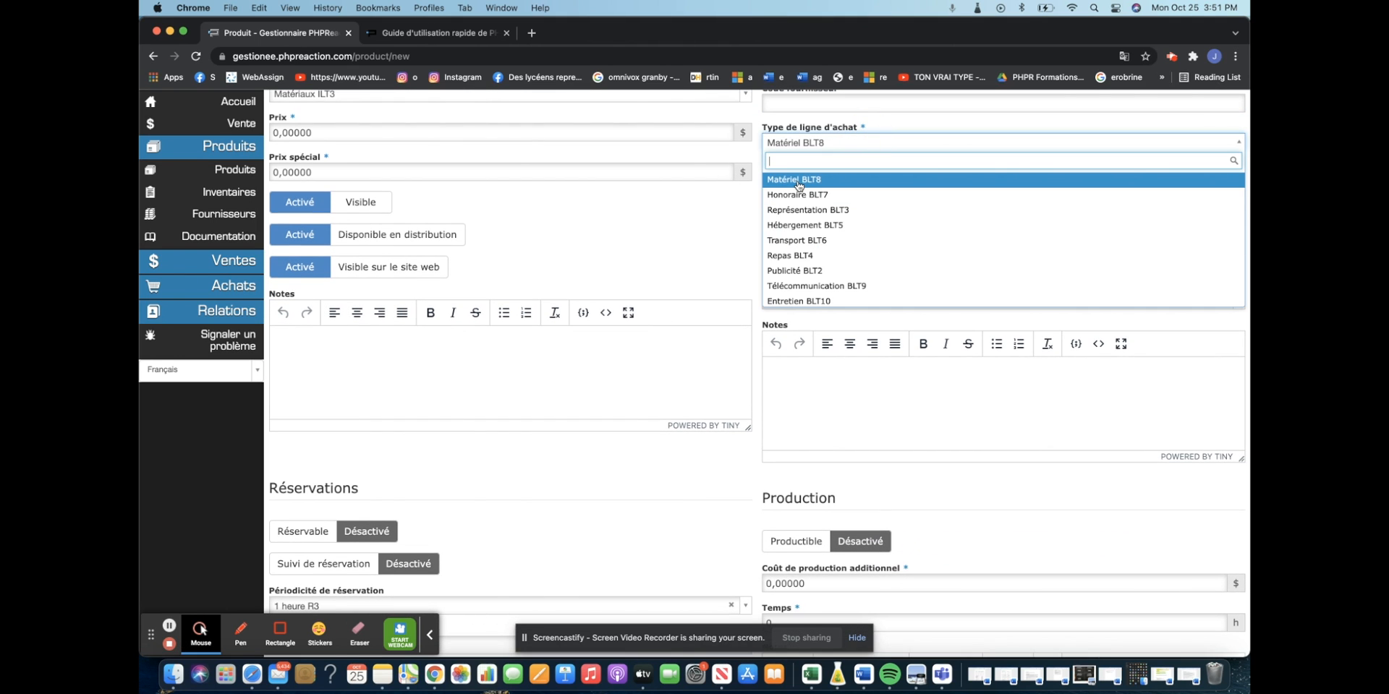
{"action": "left_click", "coordinate": [799, 186]}
- Set the product's purchase cost (Coût) to 1,50 $
{"action": "scroll", "coordinate": [807, 198], "scroll_direction": "down", "scroll_amount": 1}
{"action": "left_click", "coordinate": [820, 136]}
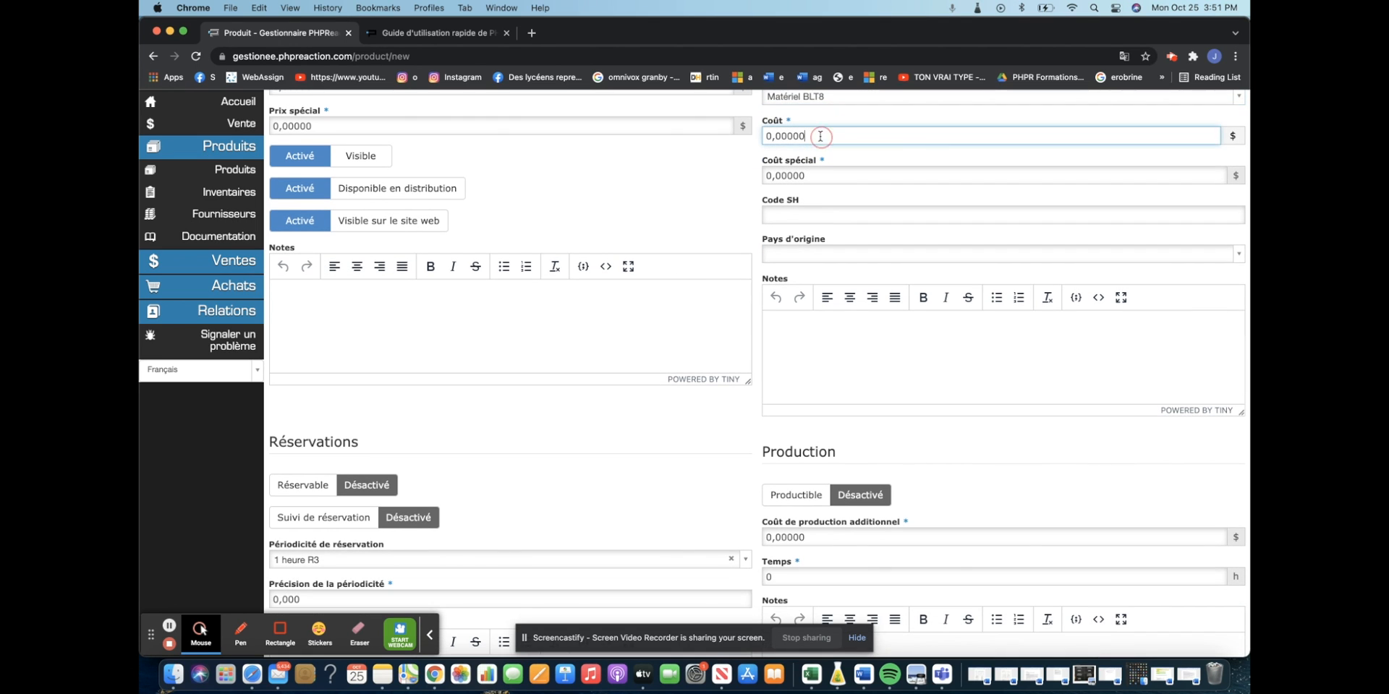
{"action": "scroll", "coordinate": [820, 136], "scroll_direction": "up", "scroll_amount": 1}
{"action": "key", "text": "BackSpace"}
{"action": "key", "text": "BackSpace"}
{"action": "key", "text": "BackSpace"}
{"action": "key", "text": "BackSpace"}
{"action": "key", "text": "BackSpace"}
{"action": "key", "text": "BackSpace"}
{"action": "key", "text": "BackSpace"}
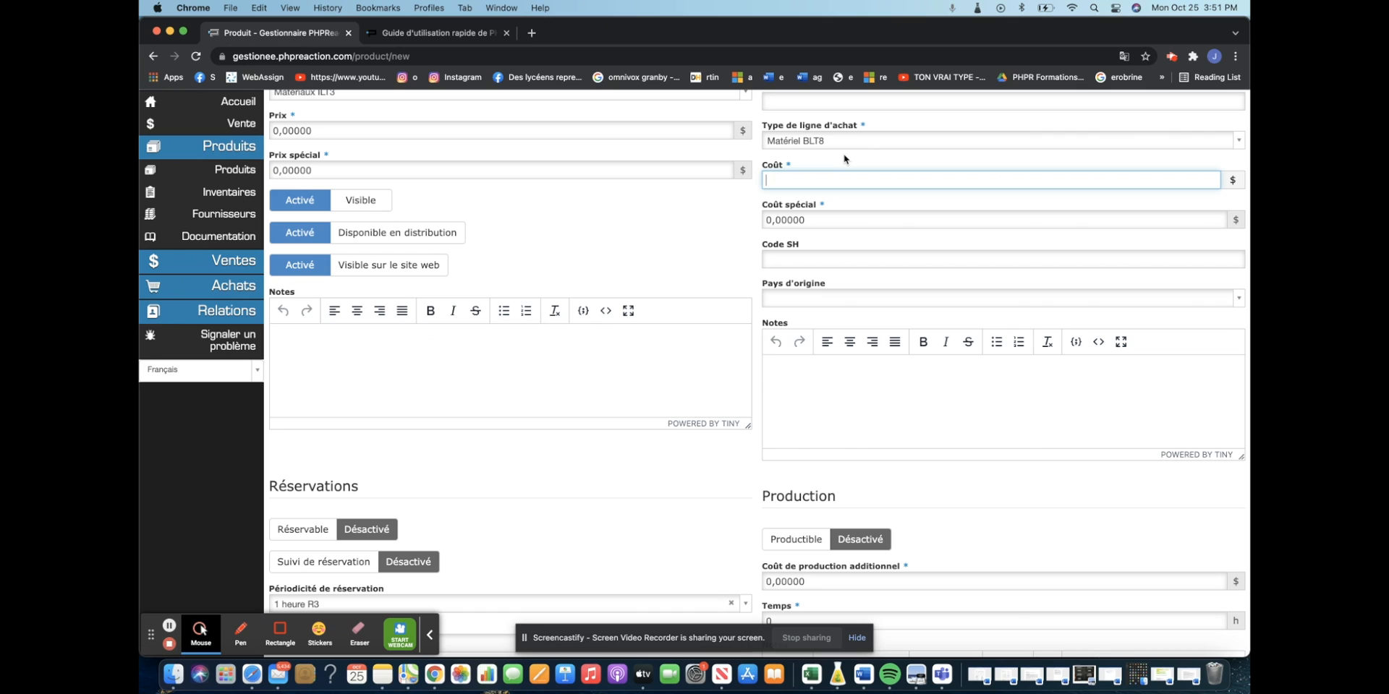
{"action": "type", "text": "1,50"}
{"action": "left_click", "coordinate": [885, 203]}
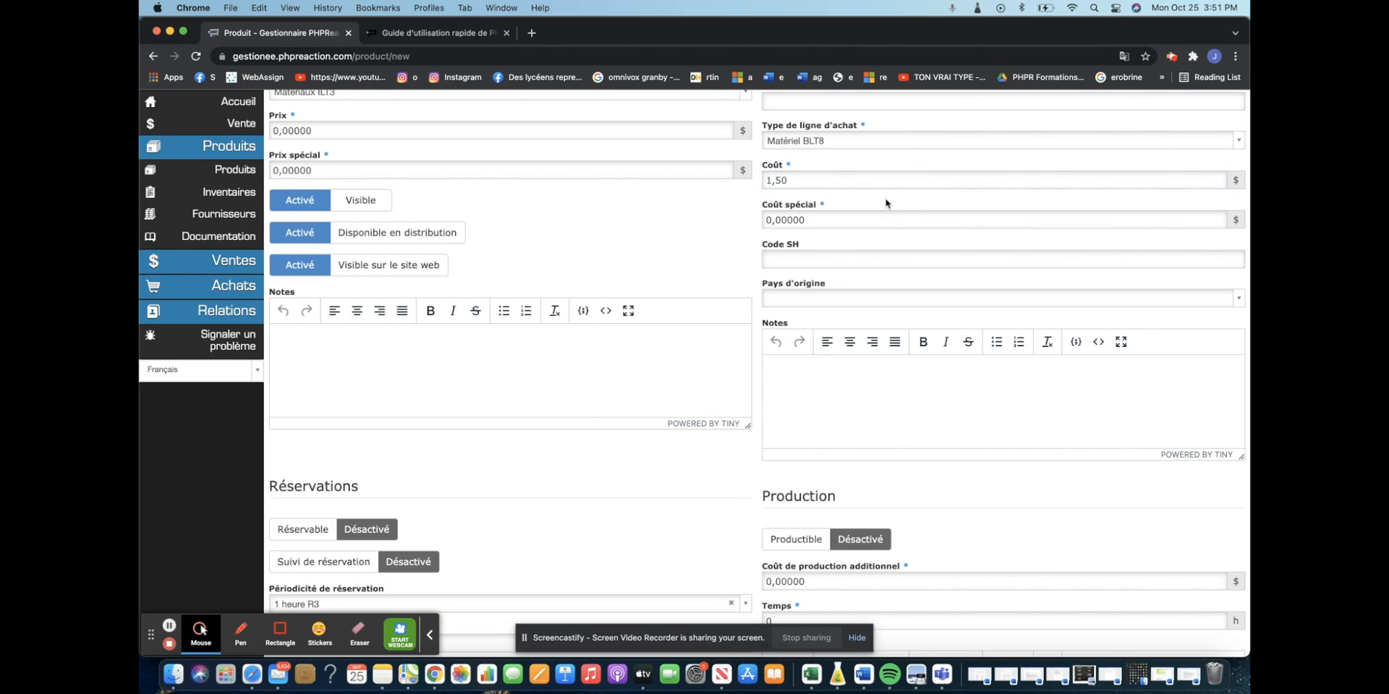
- Review the Achat, Réservations, Production, Inventaire and Livraison settings of the new product form
{"action": "scroll", "coordinate": [886, 204], "scroll_direction": "down", "scroll_amount": 5}
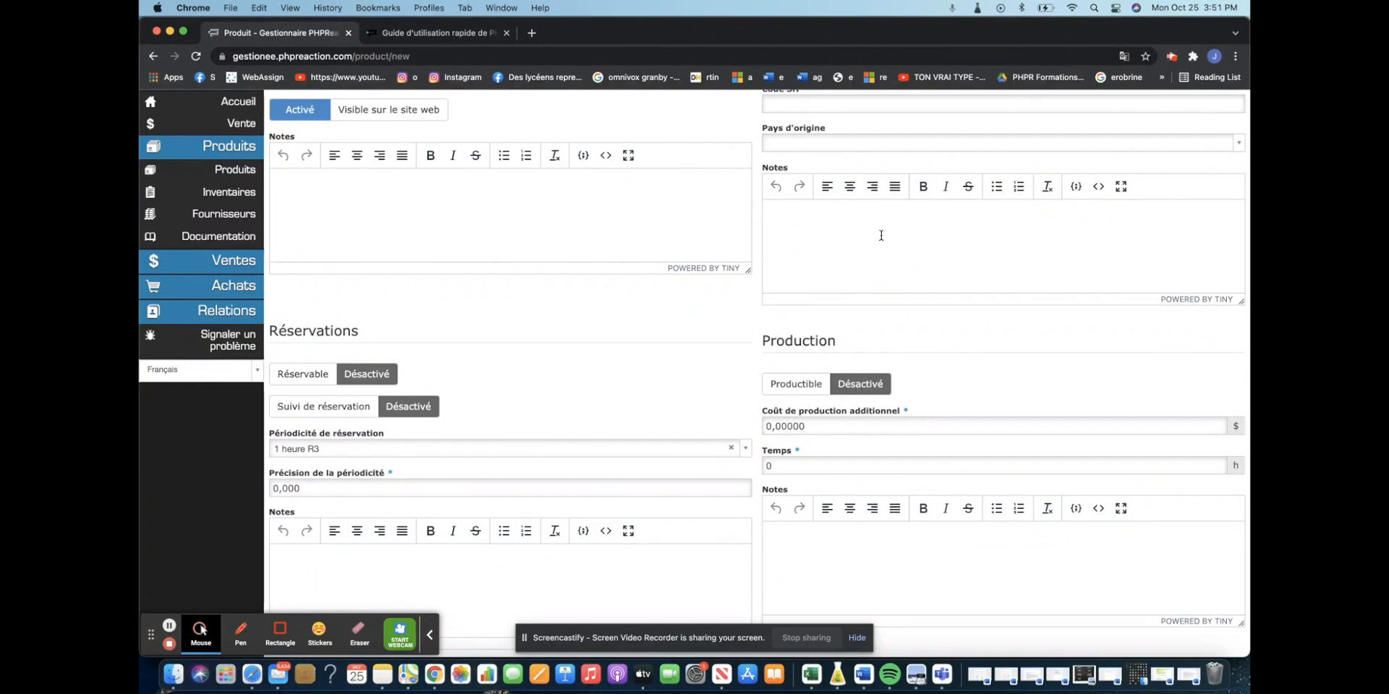
{"action": "scroll", "coordinate": [927, 316], "scroll_direction": "up", "scroll_amount": 6}
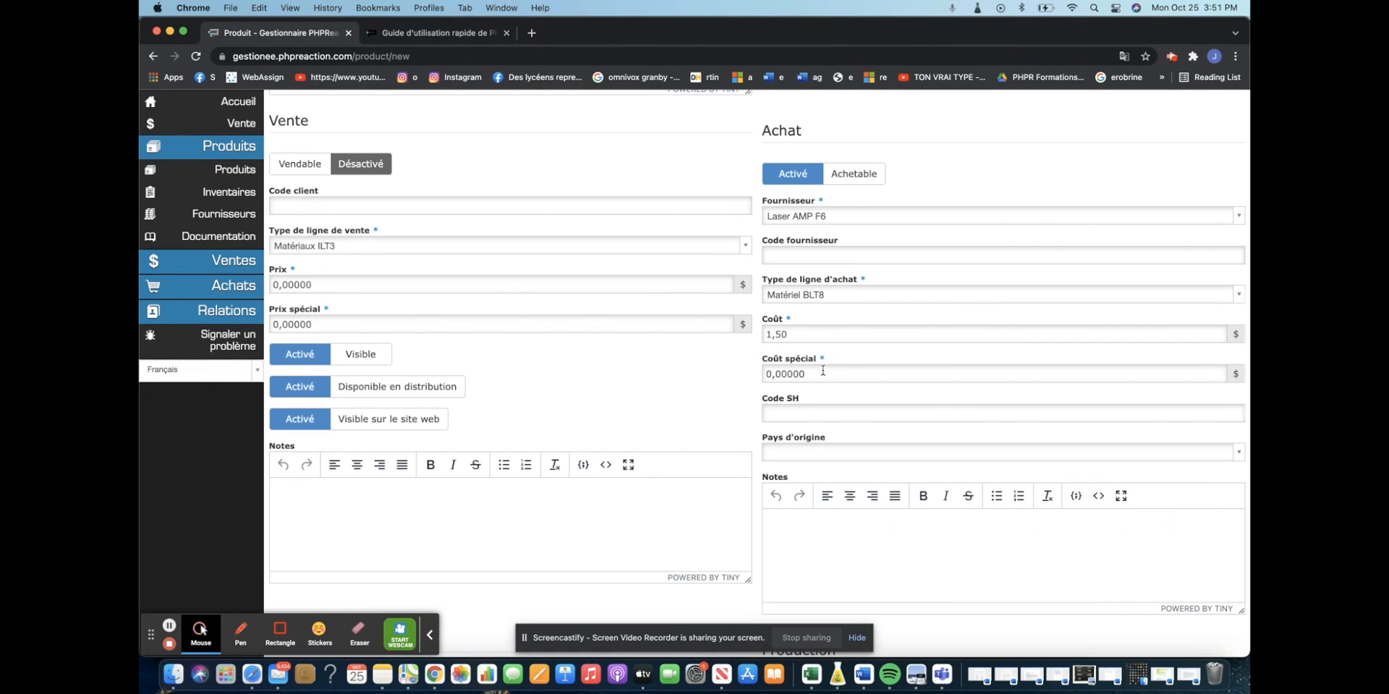
{"action": "scroll", "coordinate": [846, 379], "scroll_direction": "down", "scroll_amount": 8}
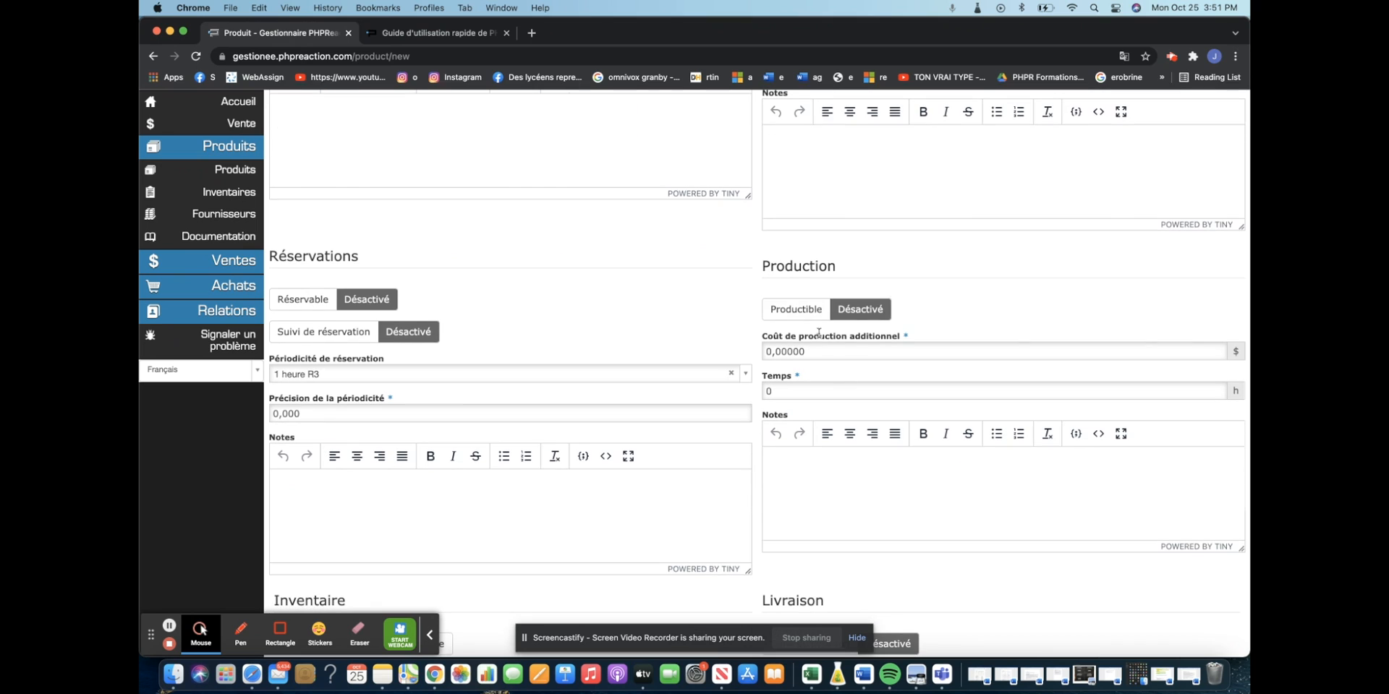
{"action": "scroll", "coordinate": [483, 396], "scroll_direction": "down", "scroll_amount": 2}
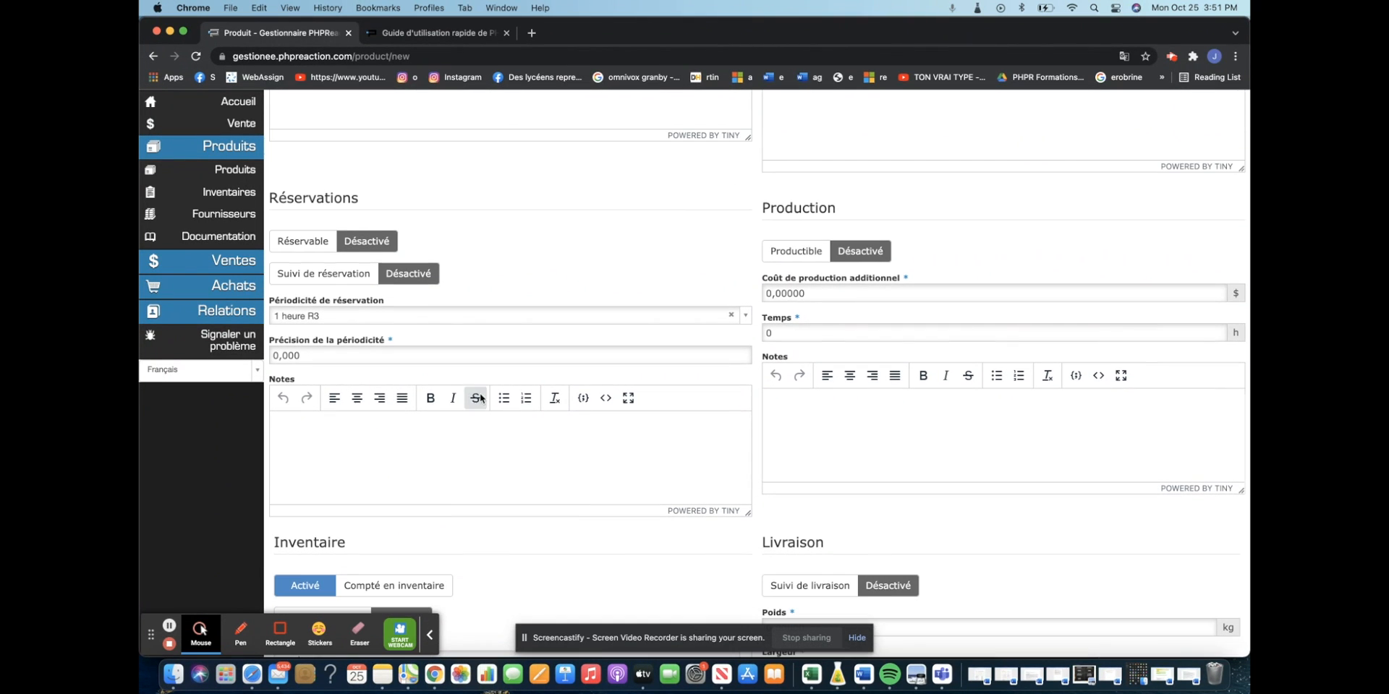
{"action": "scroll", "coordinate": [902, 302], "scroll_direction": "down", "scroll_amount": 1}
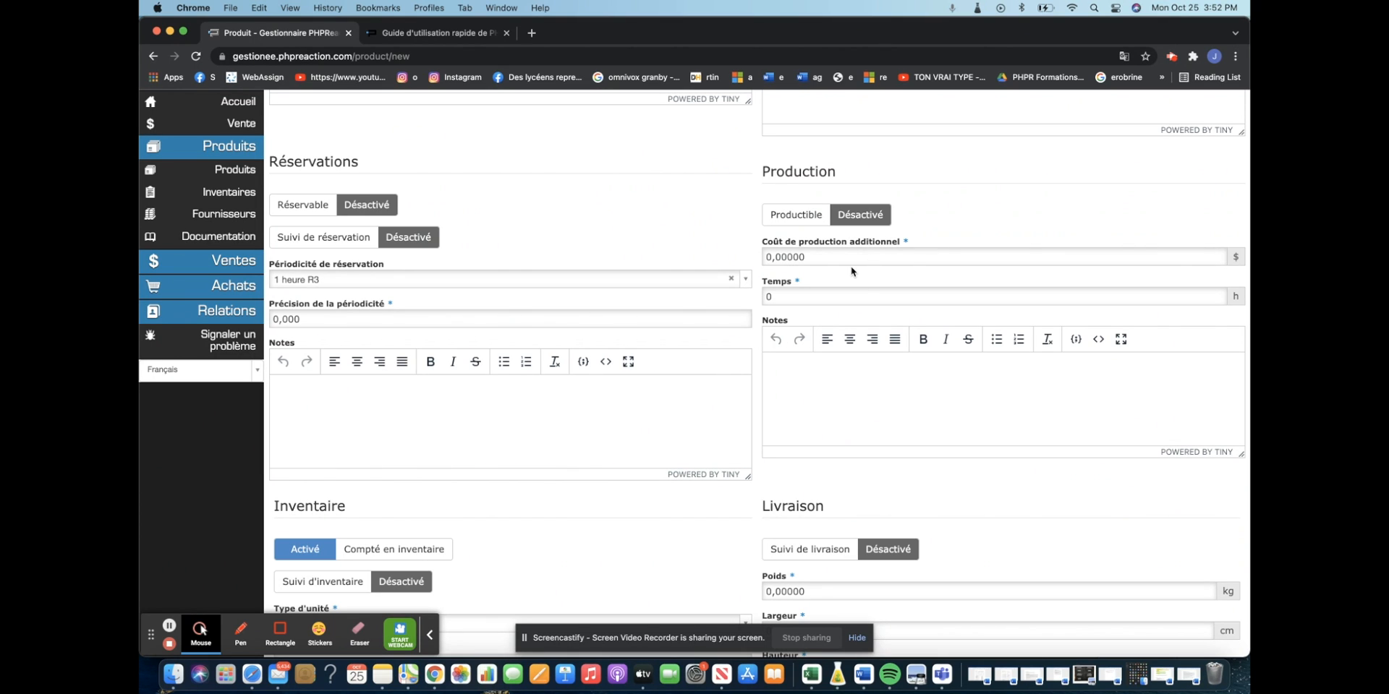
{"action": "scroll", "coordinate": [486, 305], "scroll_direction": "down", "scroll_amount": 1}
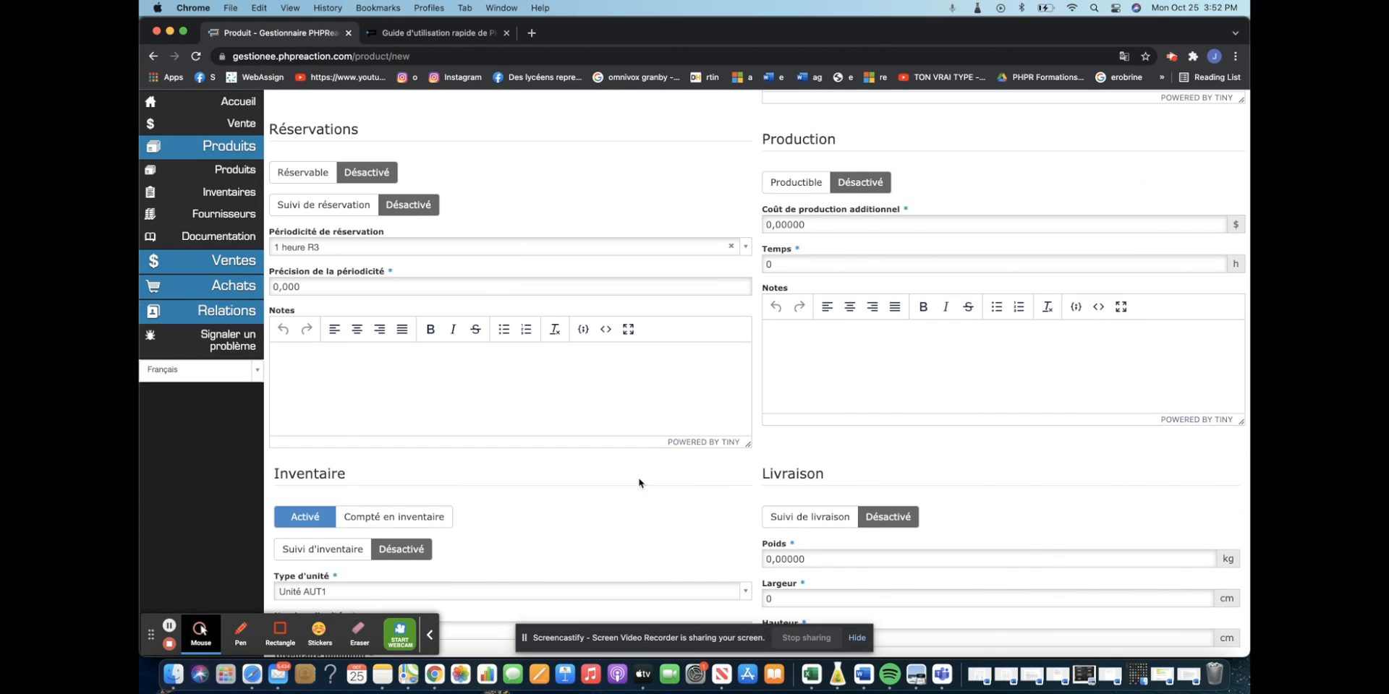
{"action": "scroll", "coordinate": [649, 426], "scroll_direction": "down", "scroll_amount": 5}
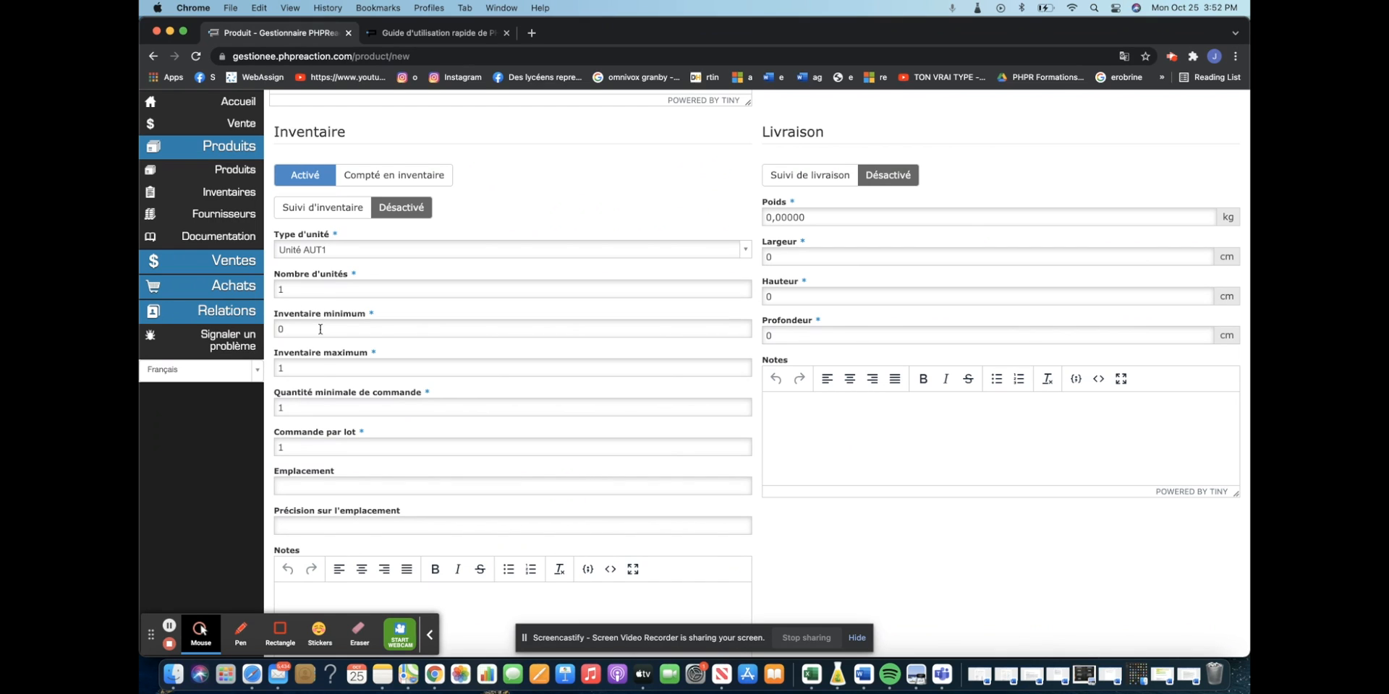
{"action": "scroll", "coordinate": [315, 339], "scroll_direction": "down", "scroll_amount": 1}
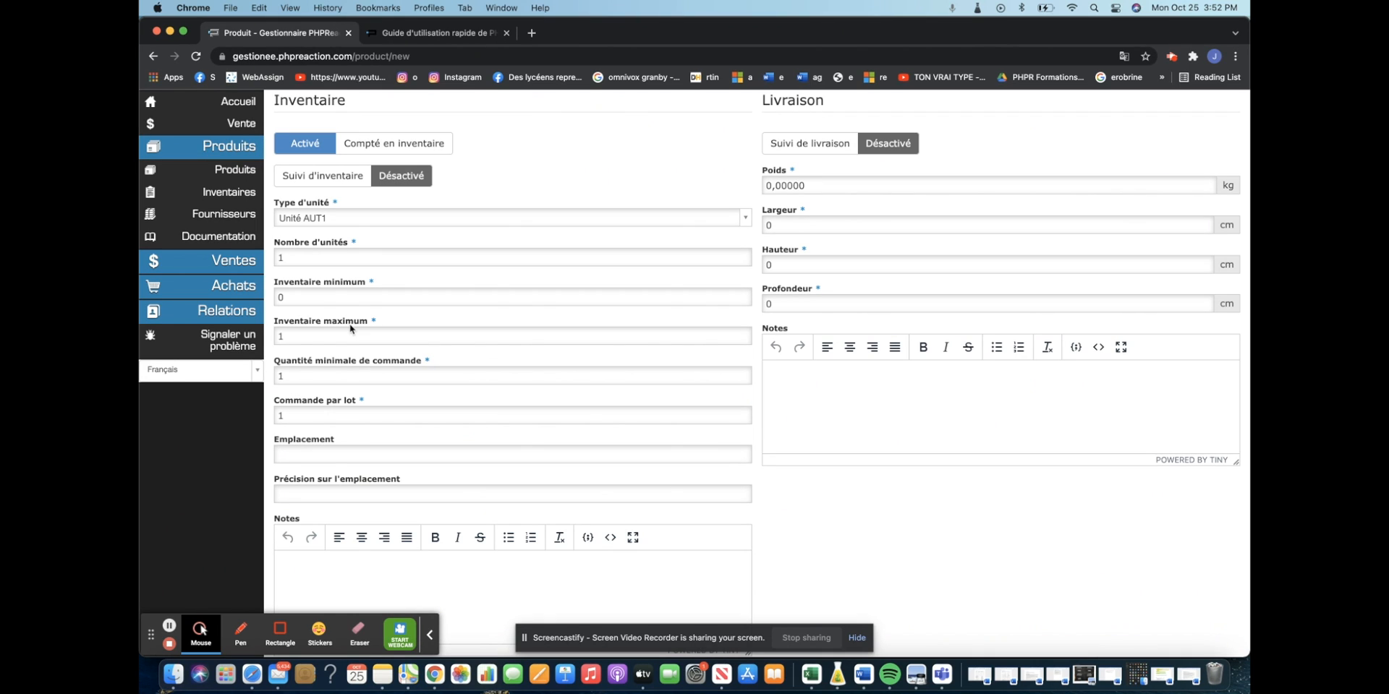
- Set the number of units (Nombre d'unités) to 0 in the Inventaire section
{"action": "left_click", "coordinate": [306, 257]}
{"action": "type", "text": "12"}
{"action": "left_click", "coordinate": [418, 272]}
{"action": "double_click", "coordinate": [306, 257]}
{"action": "key", "text": "BackSpace"}
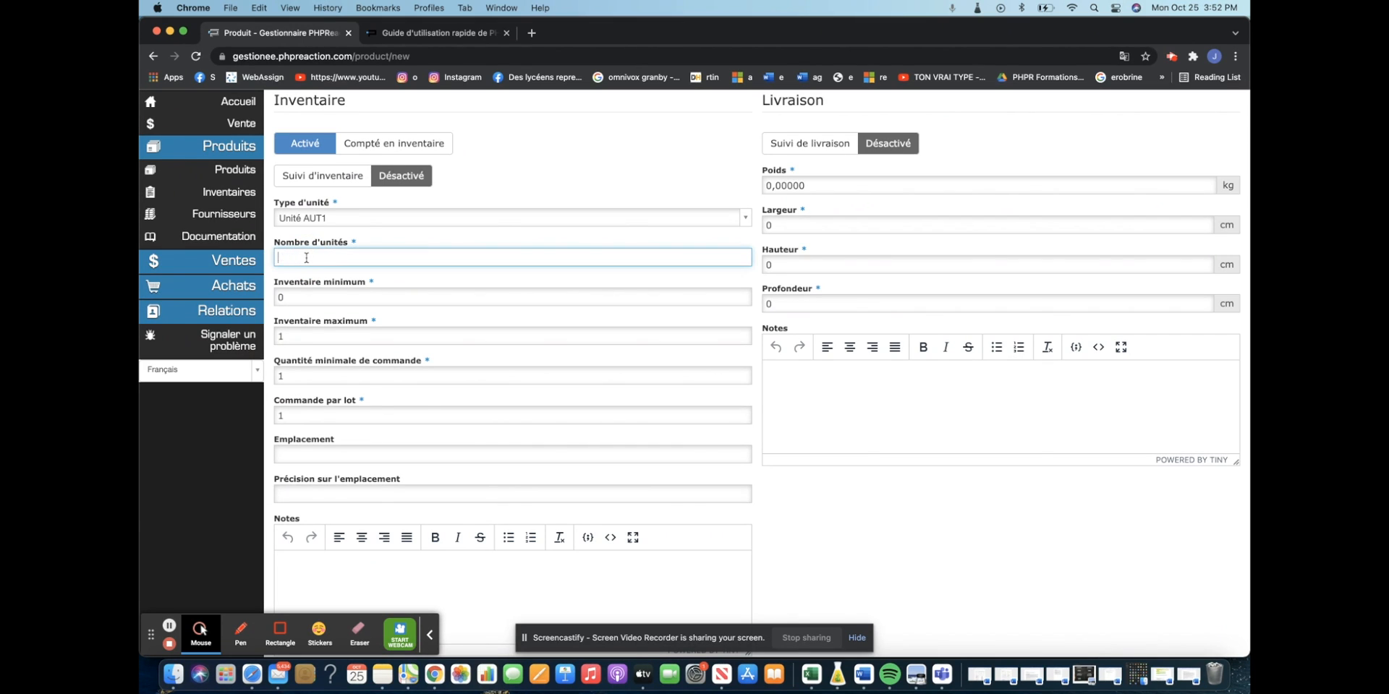
- Set the product's minimum inventory to 12 and its maximum inventory to 24
{"action": "left_click", "coordinate": [306, 298]}
{"action": "type", "text": "12"}
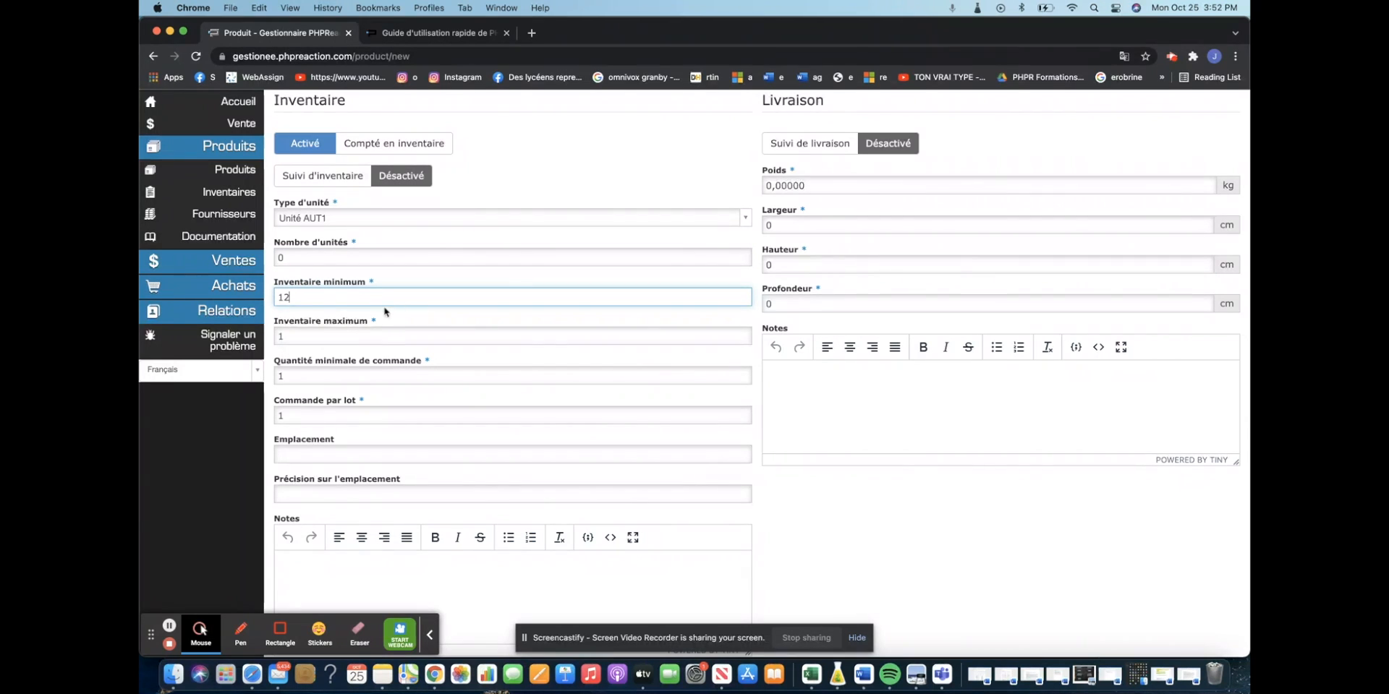
{"action": "left_click", "coordinate": [376, 324]}
{"action": "double_click", "coordinate": [314, 336]}
{"action": "type", "text": "24"}
{"action": "left_click", "coordinate": [391, 365]}
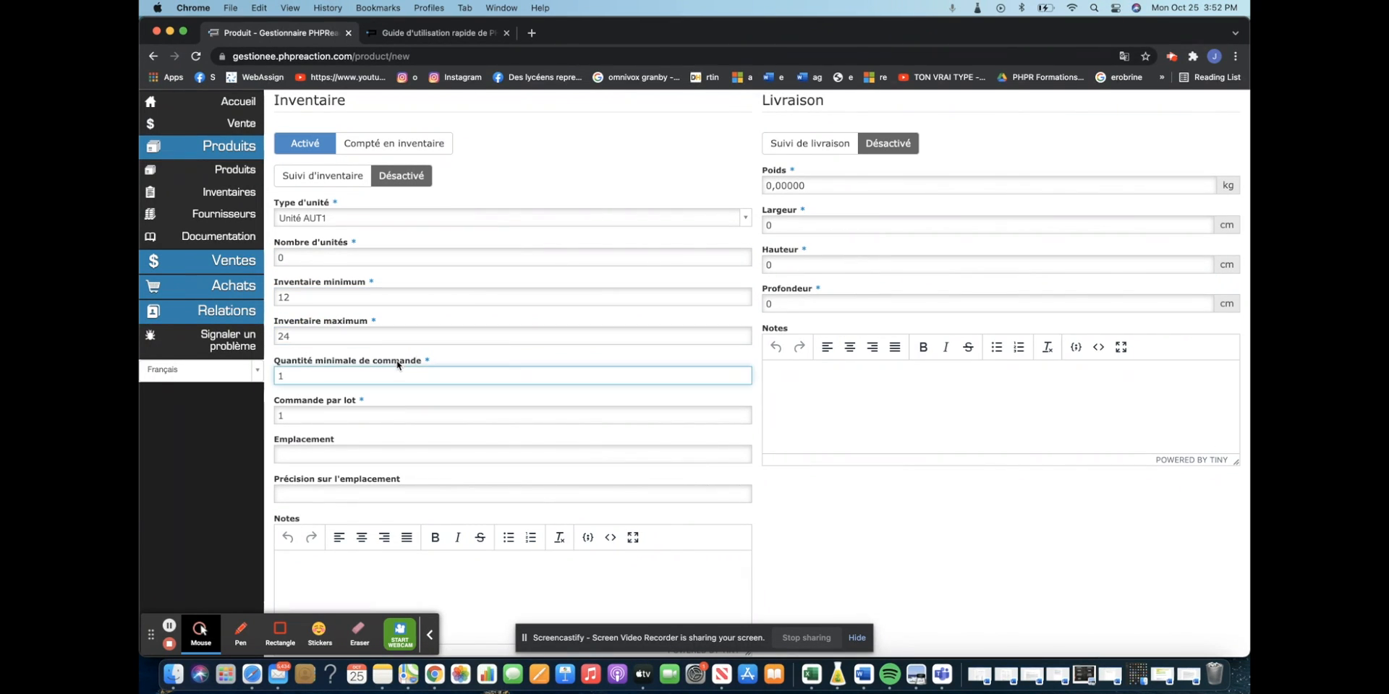
{"action": "left_click", "coordinate": [781, 380]}
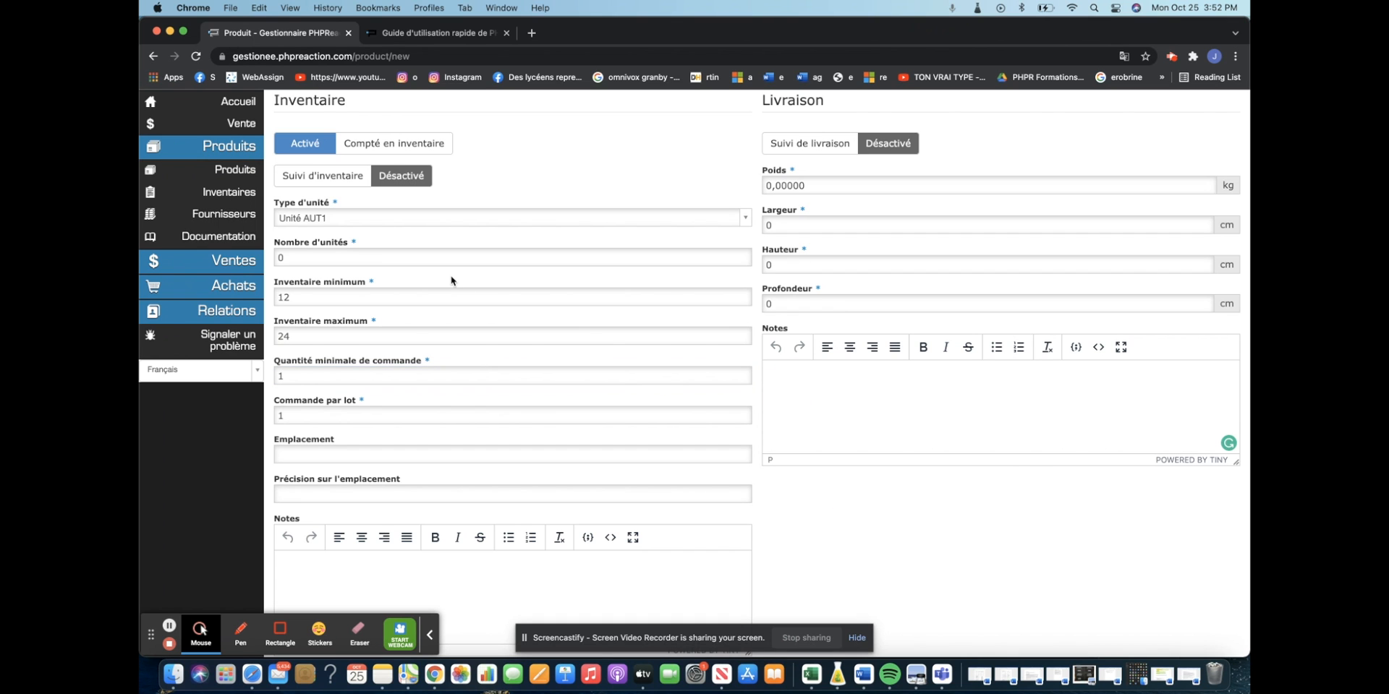
- Check the completed product form and save the new product "Branche en aluminium"
{"action": "scroll", "coordinate": [451, 280], "scroll_direction": "down", "scroll_amount": 3}
{"action": "scroll", "coordinate": [539, 319], "scroll_direction": "up", "scroll_amount": 5}
{"action": "scroll", "coordinate": [721, 454], "scroll_direction": "down", "scroll_amount": 2}
{"action": "scroll", "coordinate": [722, 454], "scroll_direction": "up", "scroll_amount": 10}
{"action": "scroll", "coordinate": [721, 459], "scroll_direction": "down", "scroll_amount": 8}
{"action": "scroll", "coordinate": [721, 459], "scroll_direction": "down", "scroll_amount": 5}
{"action": "left_click", "coordinate": [1212, 591]}
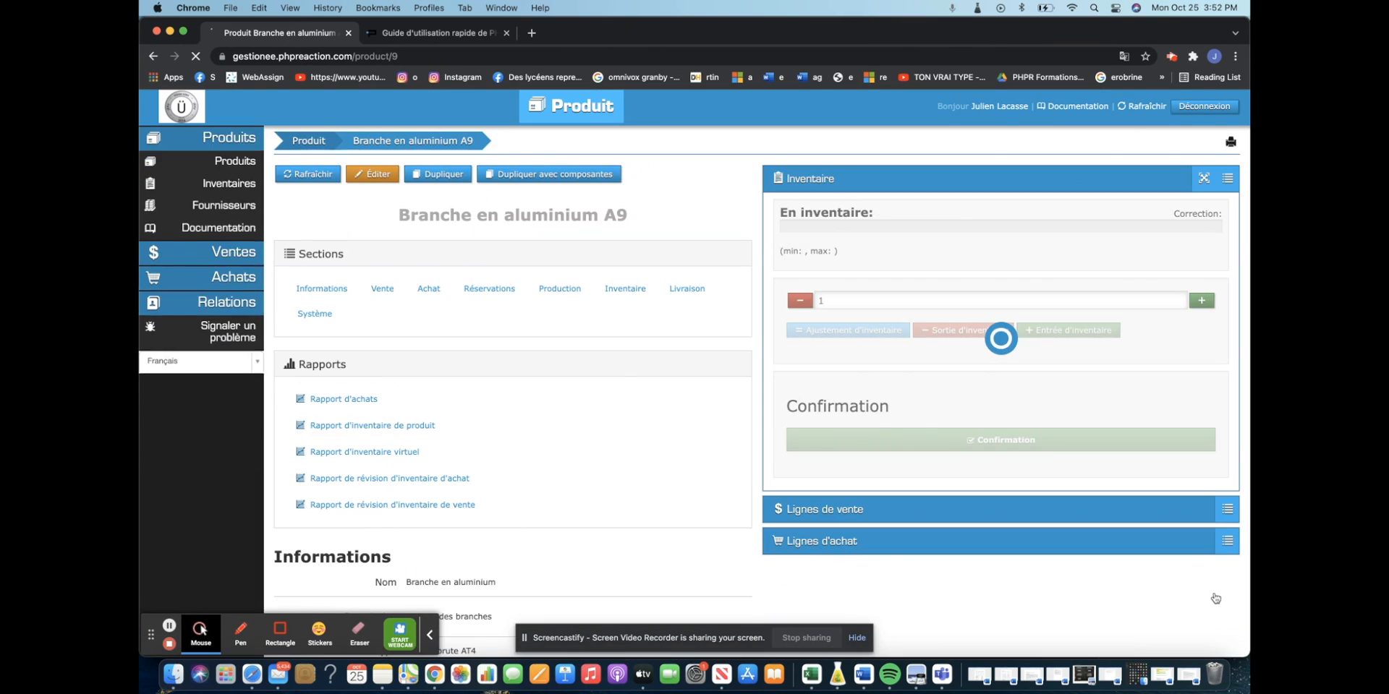
- Record an inventory entry of 12 units for "Branche en aluminium" and look over the product's details
{"action": "scroll", "coordinate": [601, 205], "scroll_direction": "down", "scroll_amount": 1}
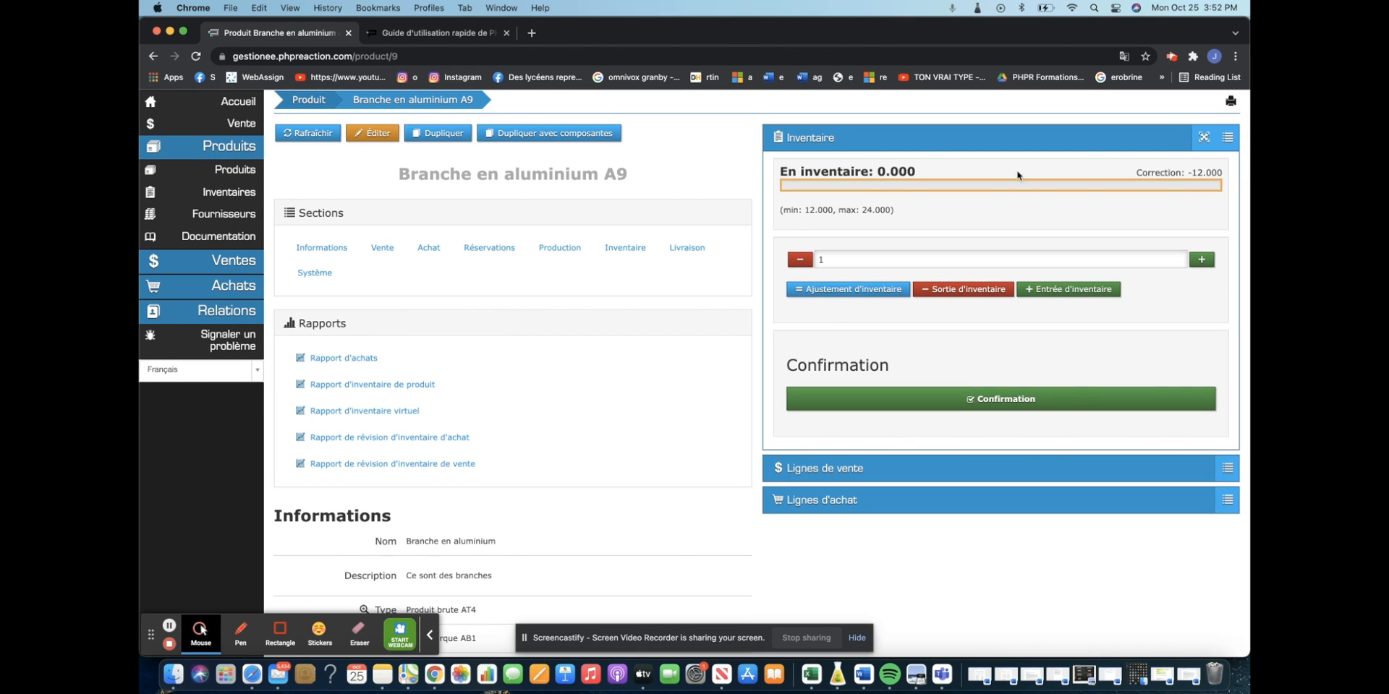
{"action": "left_click", "coordinate": [842, 254]}
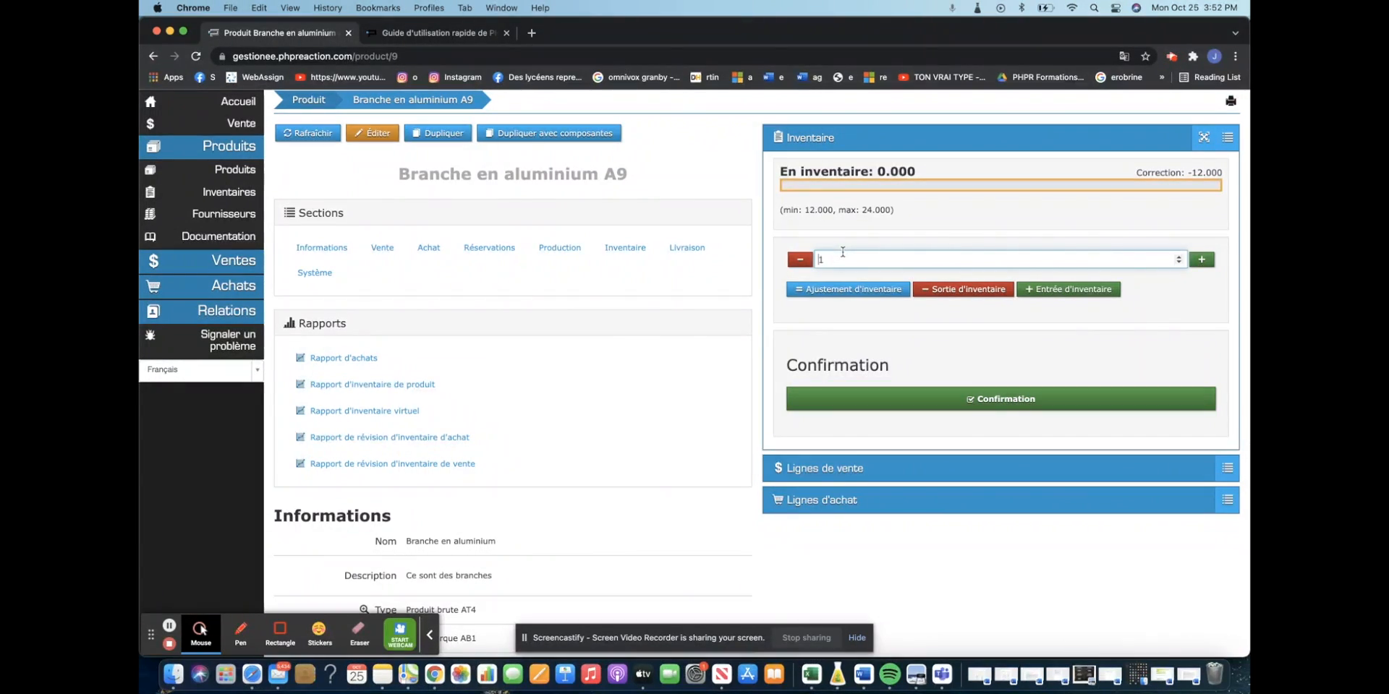
{"action": "type", "text": "2"}
{"action": "left_click", "coordinate": [1076, 289]}
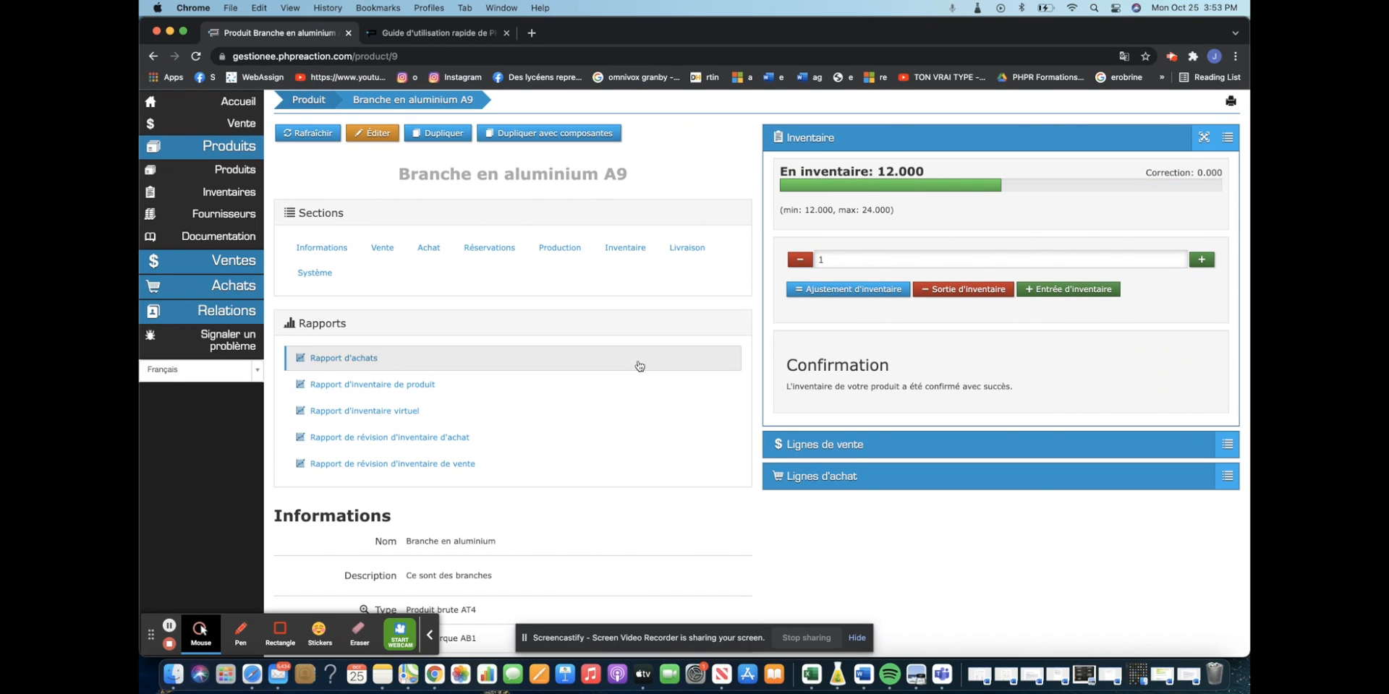
{"action": "scroll", "coordinate": [637, 361], "scroll_direction": "down", "scroll_amount": 5}
{"action": "scroll", "coordinate": [751, 397], "scroll_direction": "down", "scroll_amount": 10}
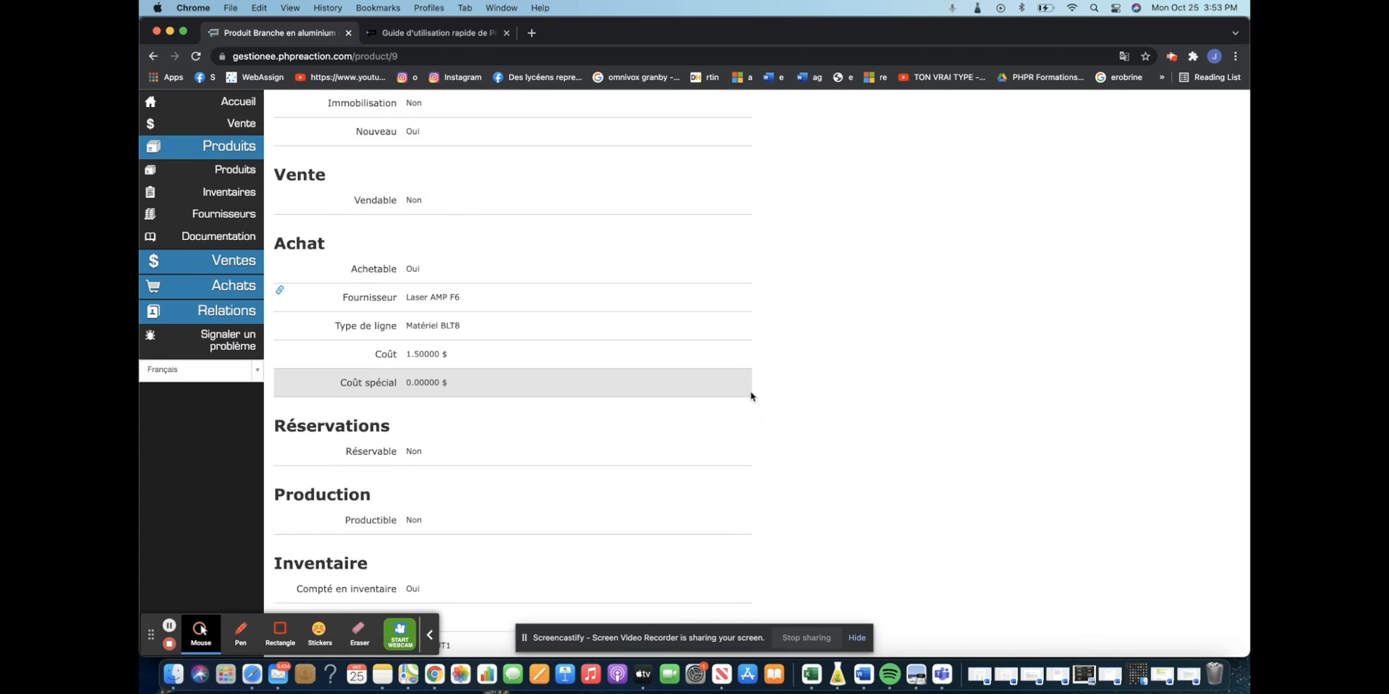
{"action": "scroll", "coordinate": [751, 397], "scroll_direction": "up", "scroll_amount": 20}
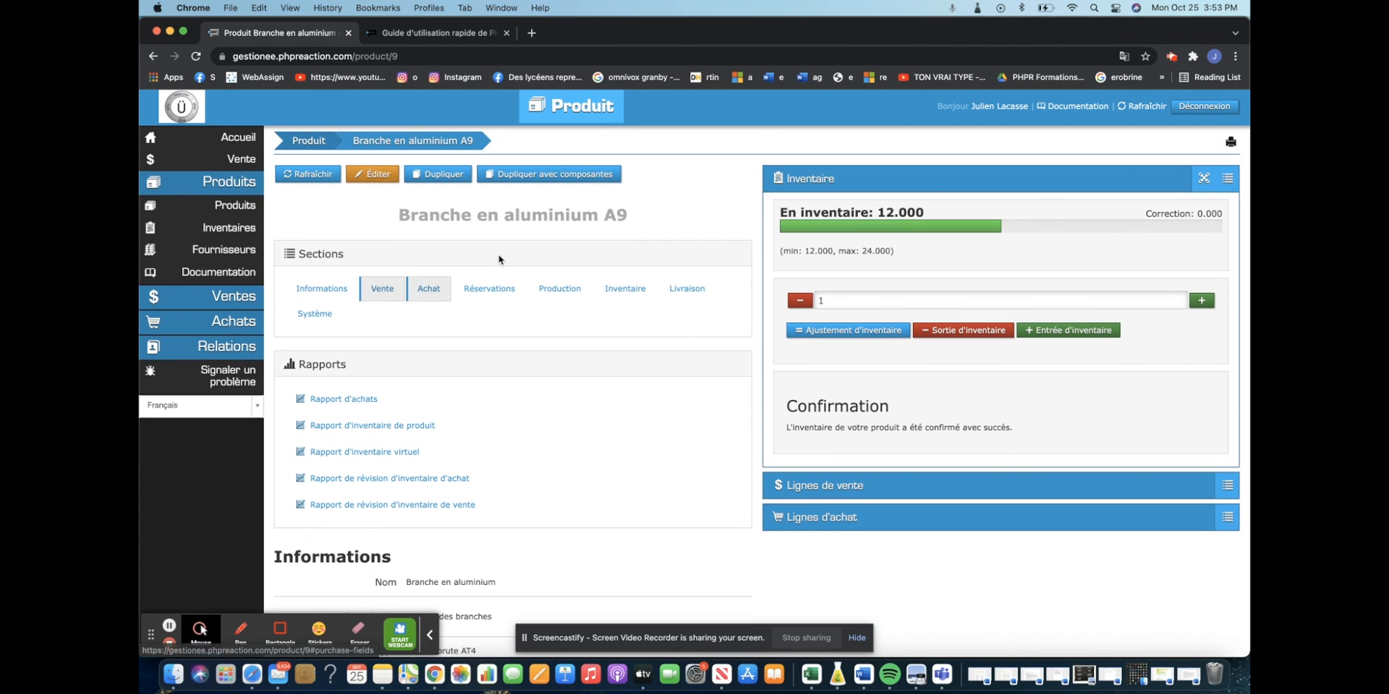
- Start a new product from the product list and name it "Monture"
{"action": "left_click", "coordinate": [230, 207]}
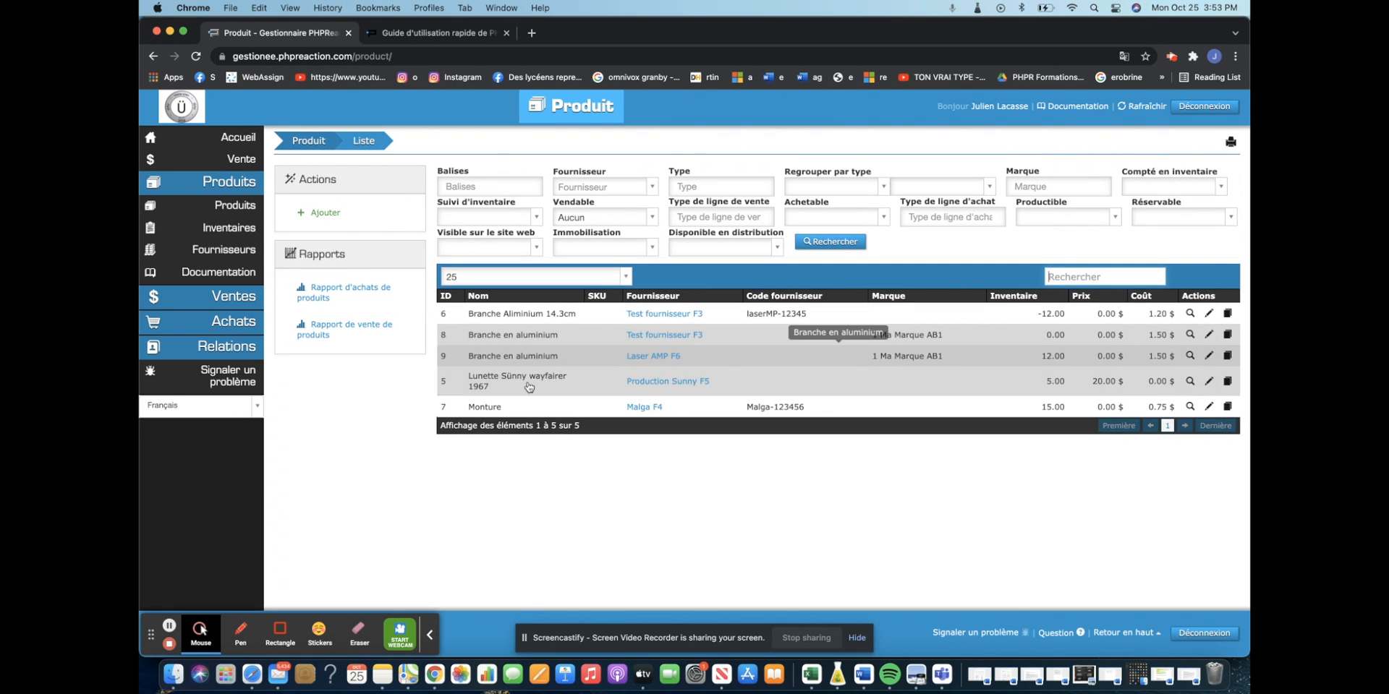
{"action": "left_click", "coordinate": [356, 216]}
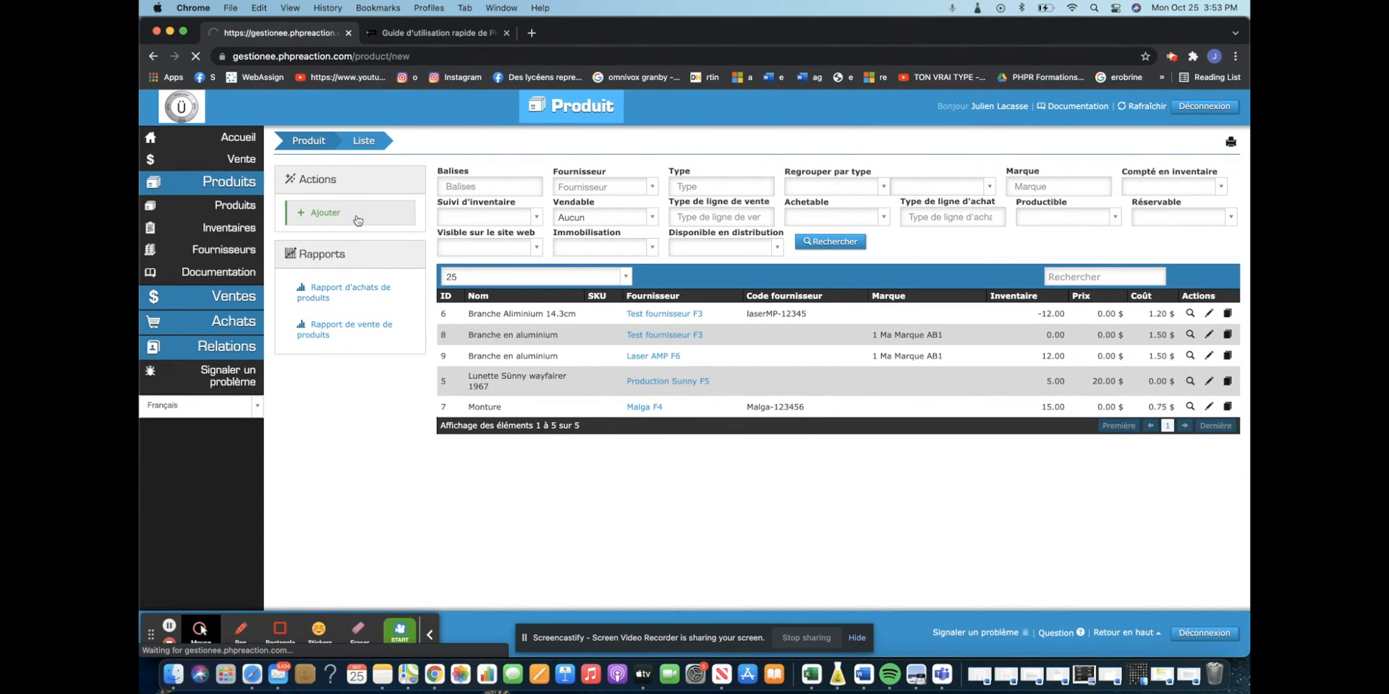
{"action": "left_click", "coordinate": [352, 246]}
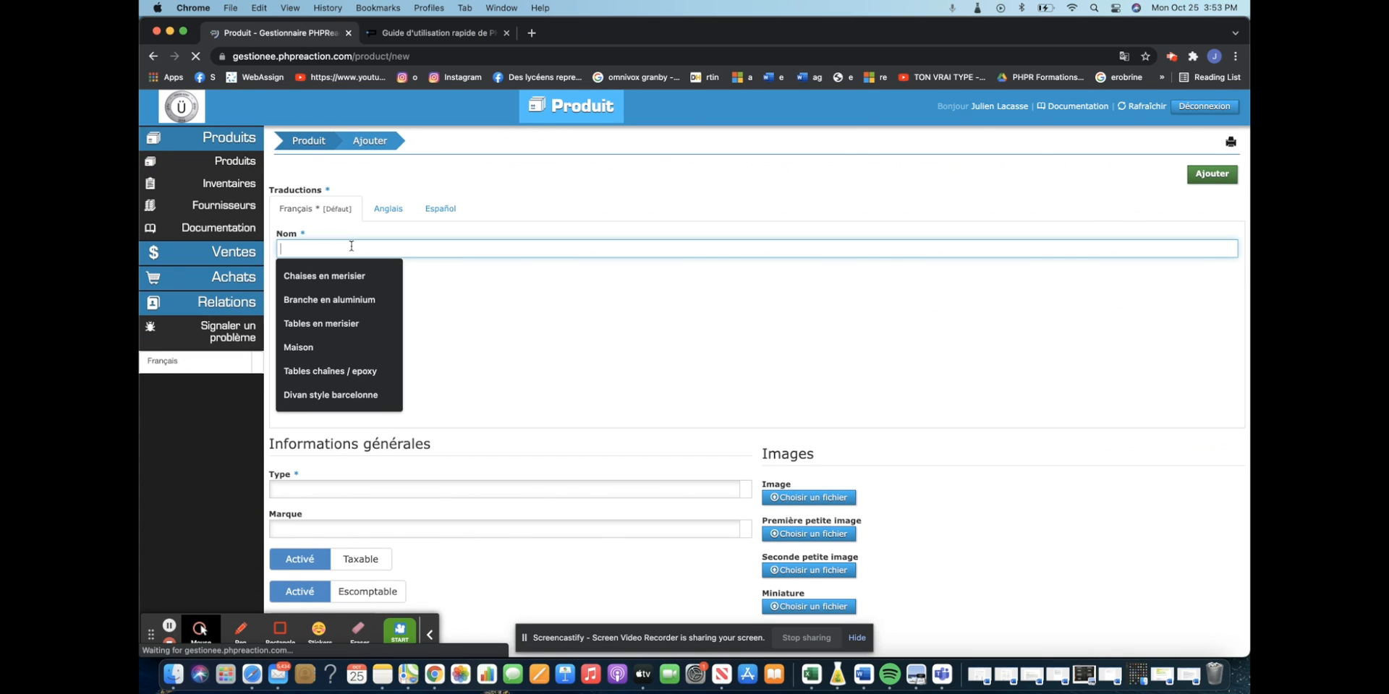
{"action": "type", "text": "Mopntu"}
{"action": "key", "text": "BackSpace"}
{"action": "key", "text": "BackSpace"}
{"action": "key", "text": "BackSpace"}
{"action": "key", "text": "BackSpace"}
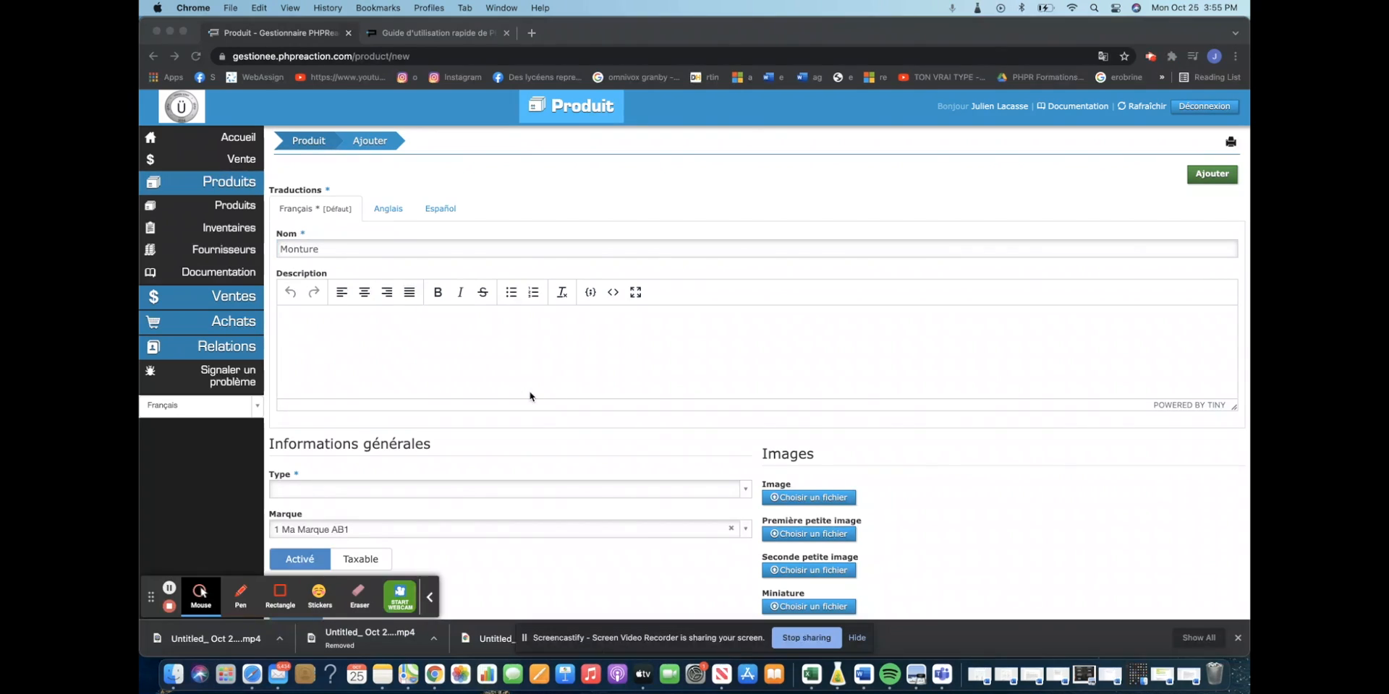
{"action": "left_click", "coordinate": [339, 246]}
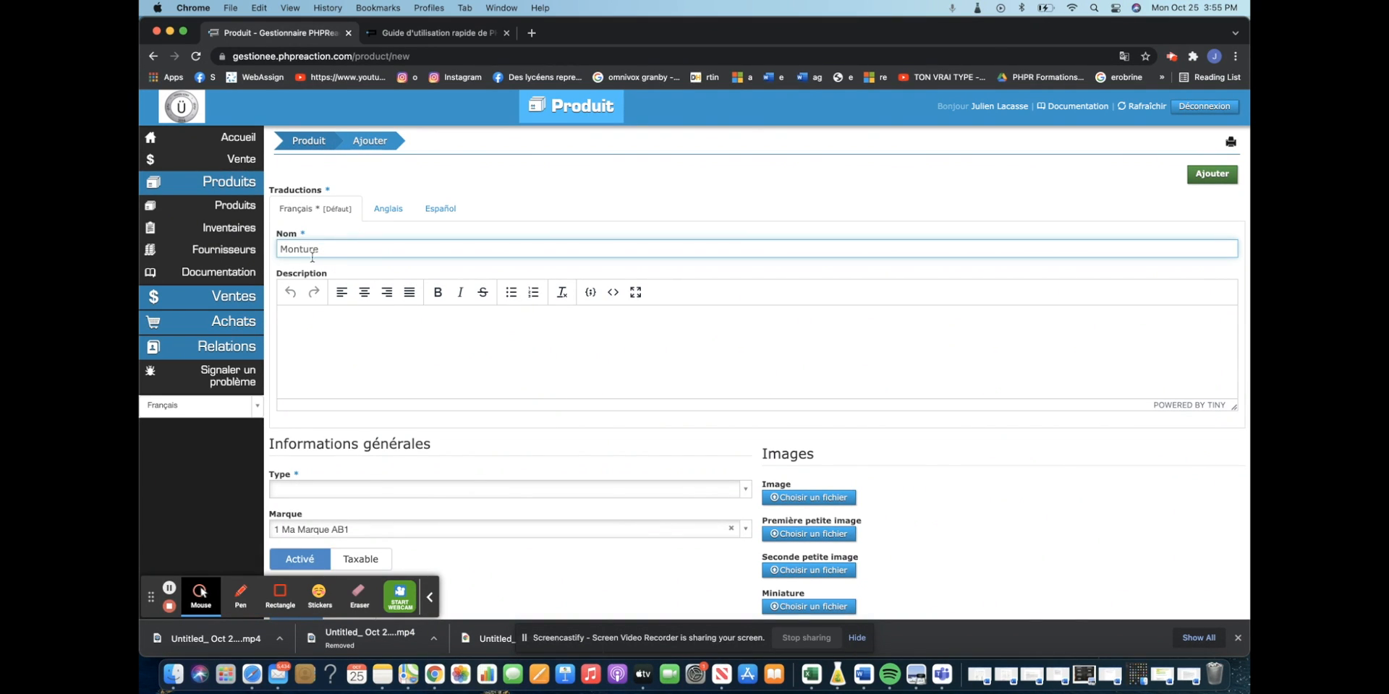
{"action": "left_click", "coordinate": [360, 266]}
- Set the new product's type to Produit brute AT4 and its brand (Marque) to 1 Ma Marque AB1
{"action": "scroll", "coordinate": [405, 293], "scroll_direction": "down", "scroll_amount": 2}
{"action": "scroll", "coordinate": [405, 293], "scroll_direction": "down", "scroll_amount": 5}
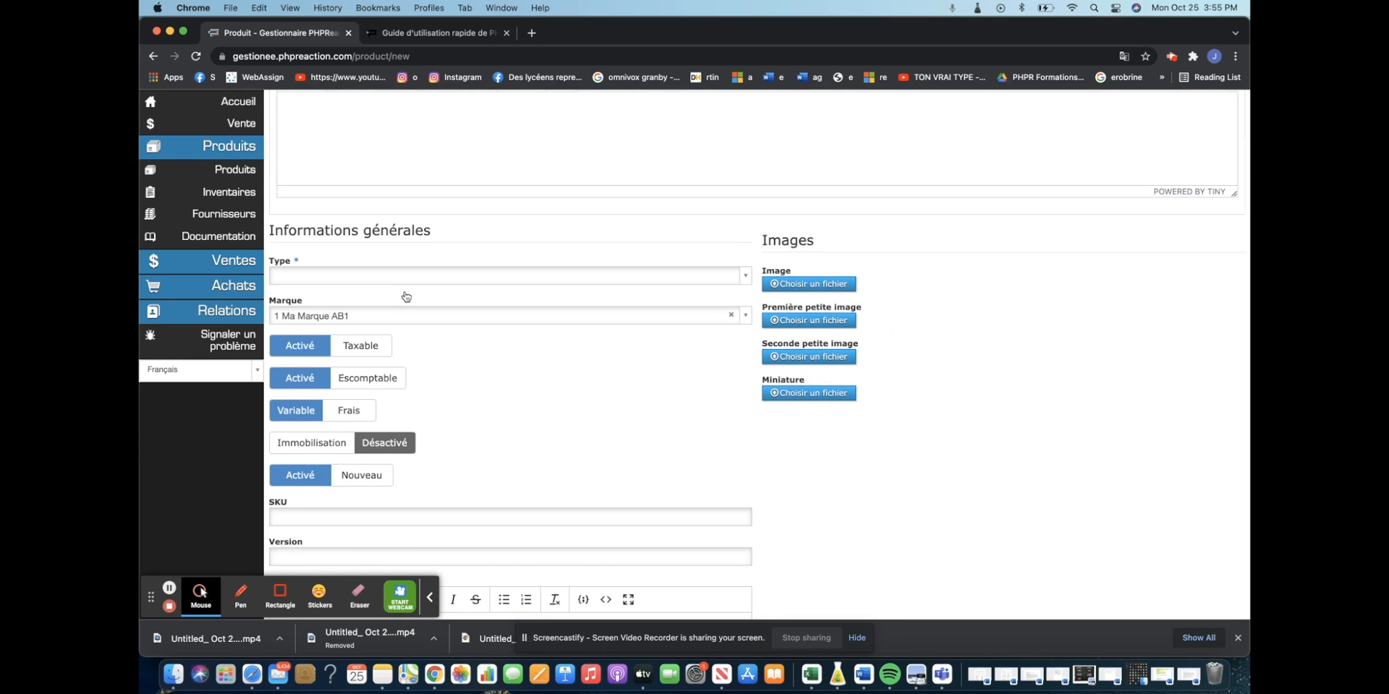
{"action": "left_click", "coordinate": [384, 244]}
{"action": "left_click", "coordinate": [313, 325]}
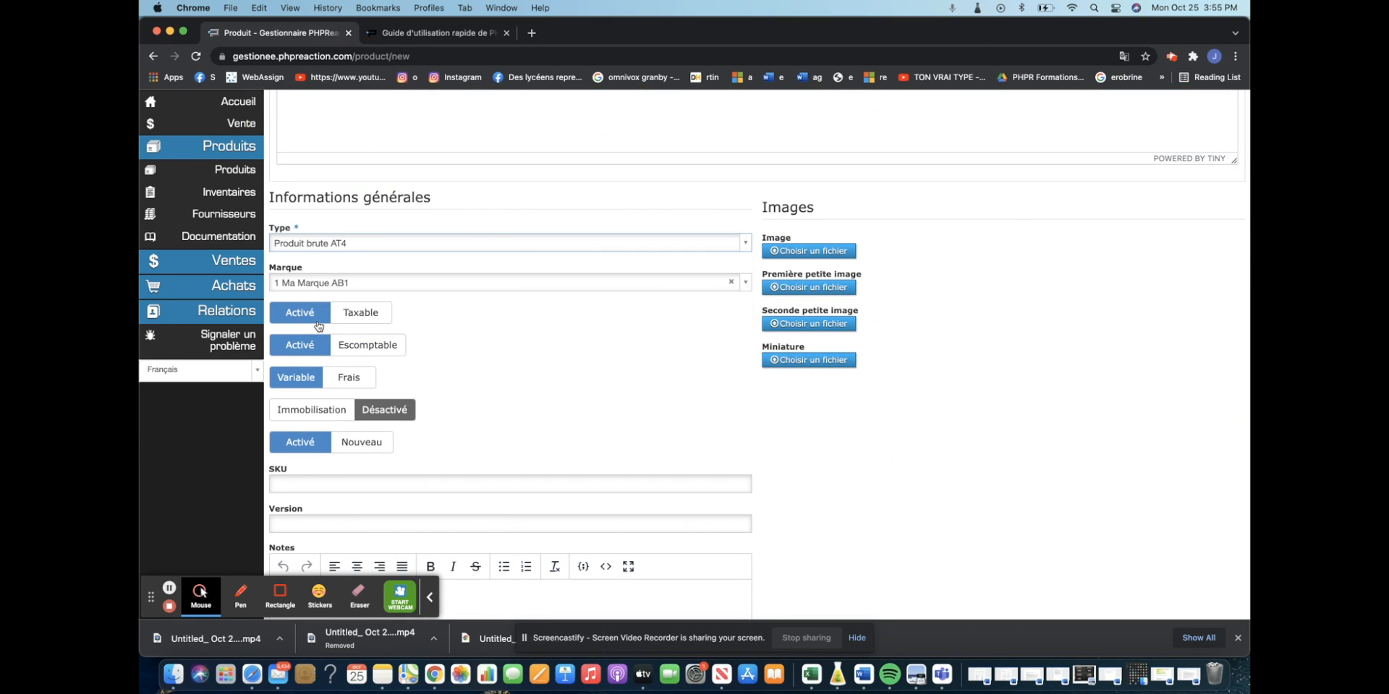
{"action": "scroll", "coordinate": [584, 423], "scroll_direction": "down", "scroll_amount": 2}
{"action": "scroll", "coordinate": [585, 423], "scroll_direction": "down", "scroll_amount": 1}
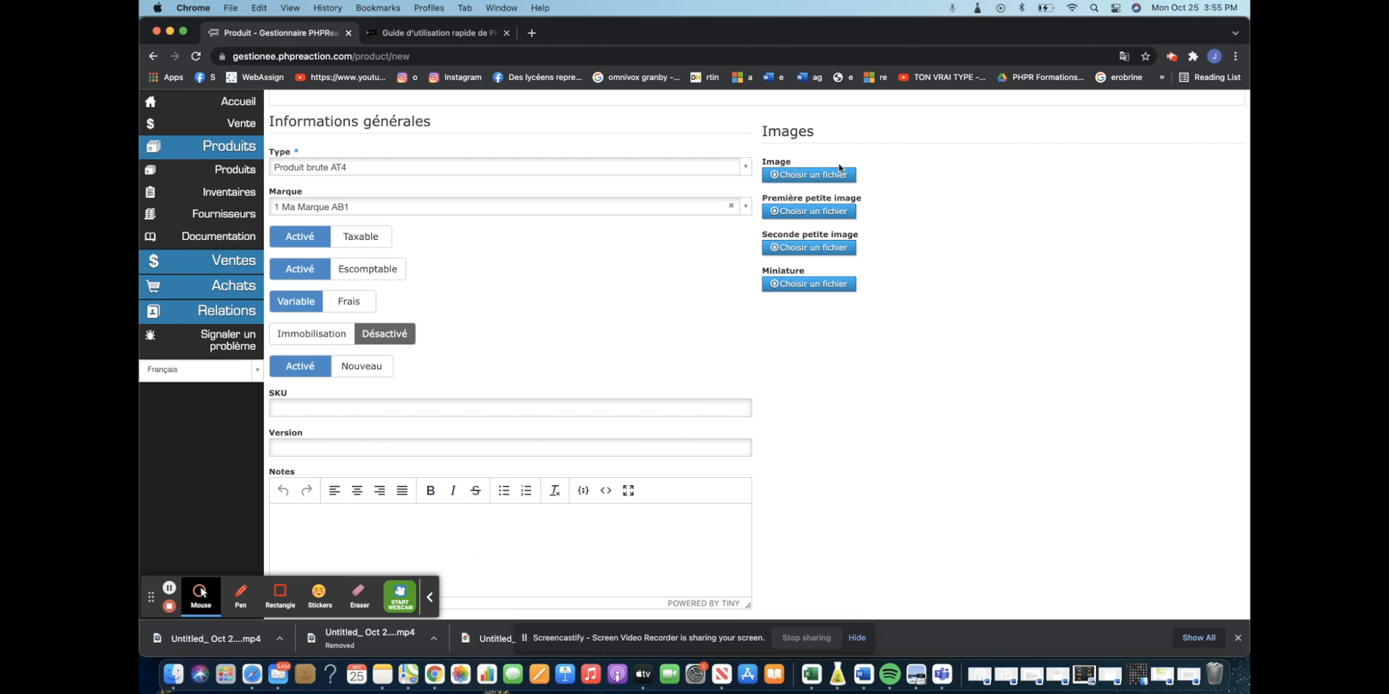
{"action": "scroll", "coordinate": [533, 314], "scroll_direction": "down", "scroll_amount": 1}
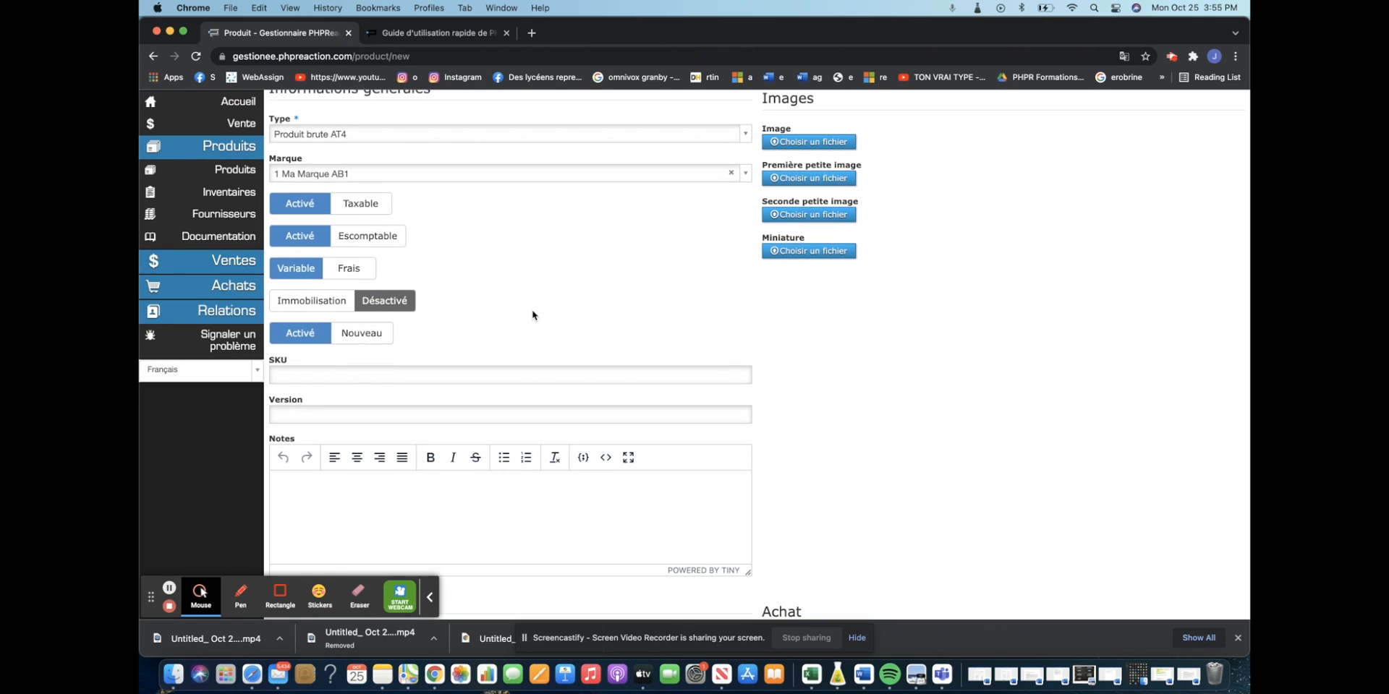
{"action": "left_click", "coordinate": [372, 179]}
{"action": "left_click", "coordinate": [311, 210]}
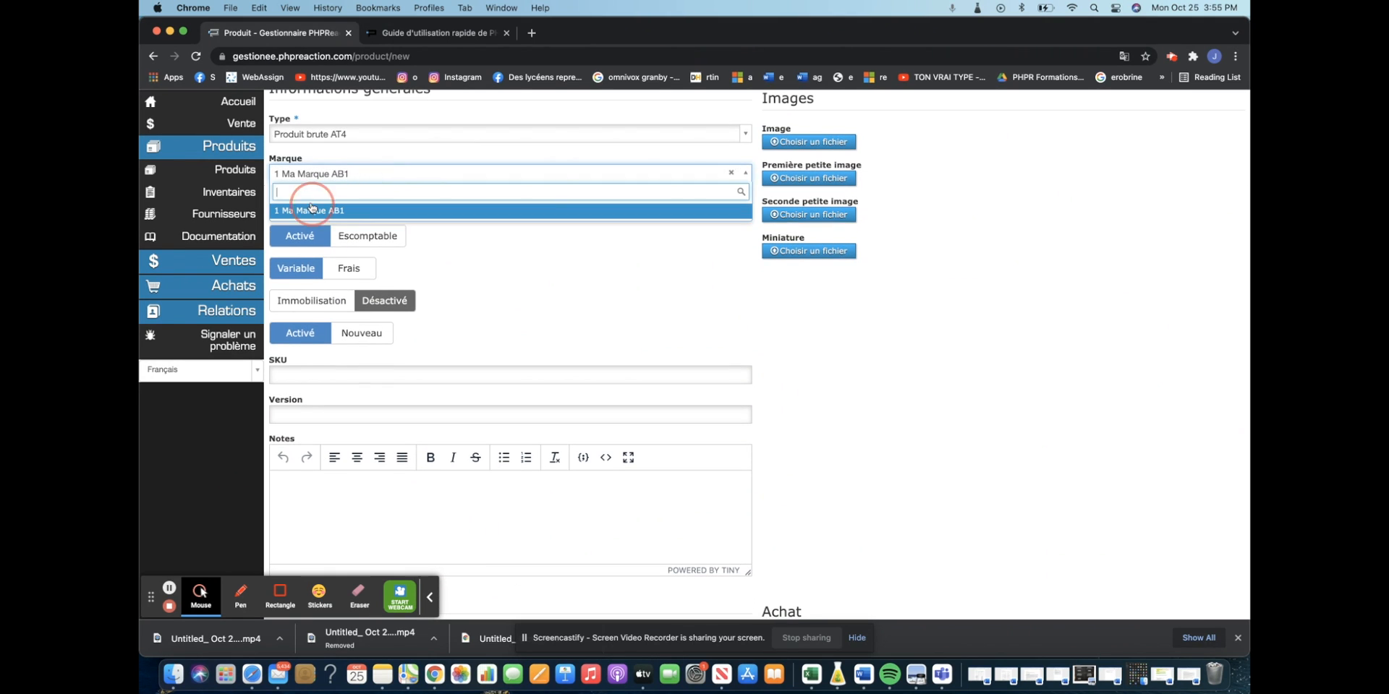
- Deactivate the Vendable option in the Vente section so the product cannot be sold
{"action": "scroll", "coordinate": [482, 342], "scroll_direction": "down", "scroll_amount": 3}
{"action": "scroll", "coordinate": [482, 343], "scroll_direction": "up", "scroll_amount": 2}
{"action": "scroll", "coordinate": [482, 343], "scroll_direction": "down", "scroll_amount": 10}
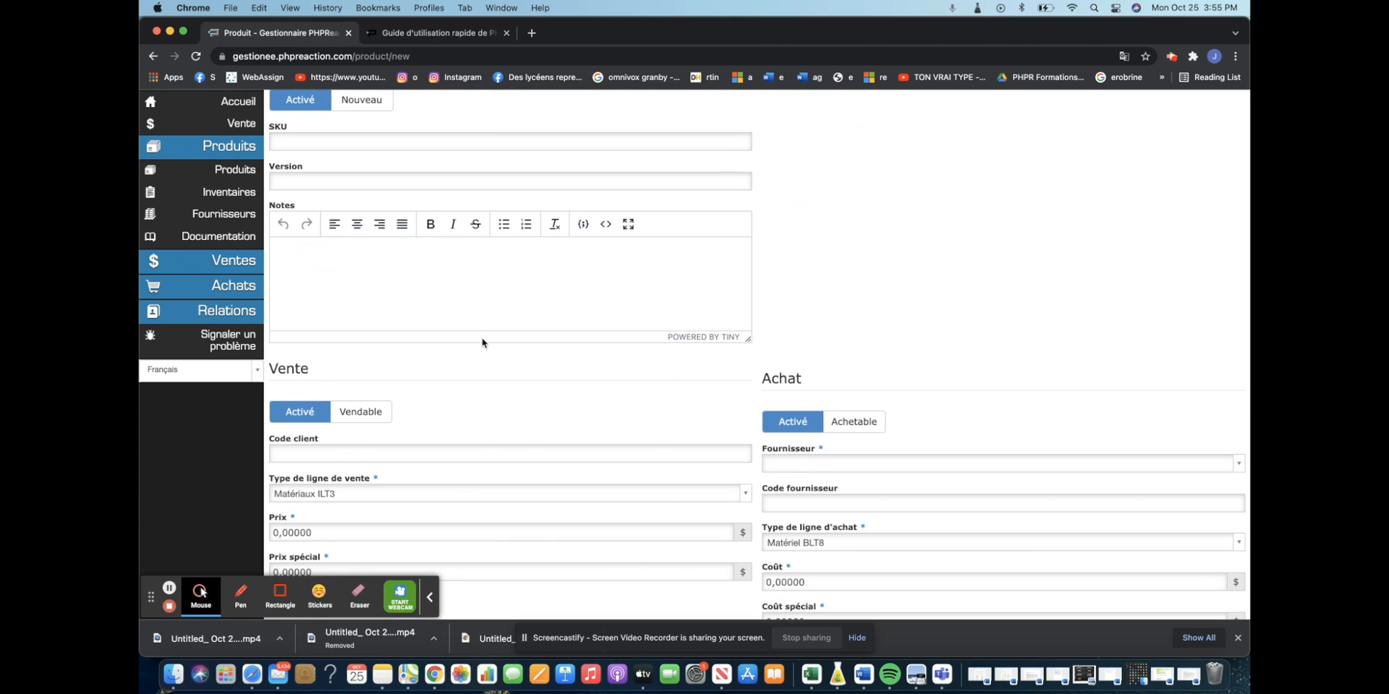
{"action": "scroll", "coordinate": [483, 343], "scroll_direction": "up", "scroll_amount": 3}
{"action": "left_click", "coordinate": [346, 204]}
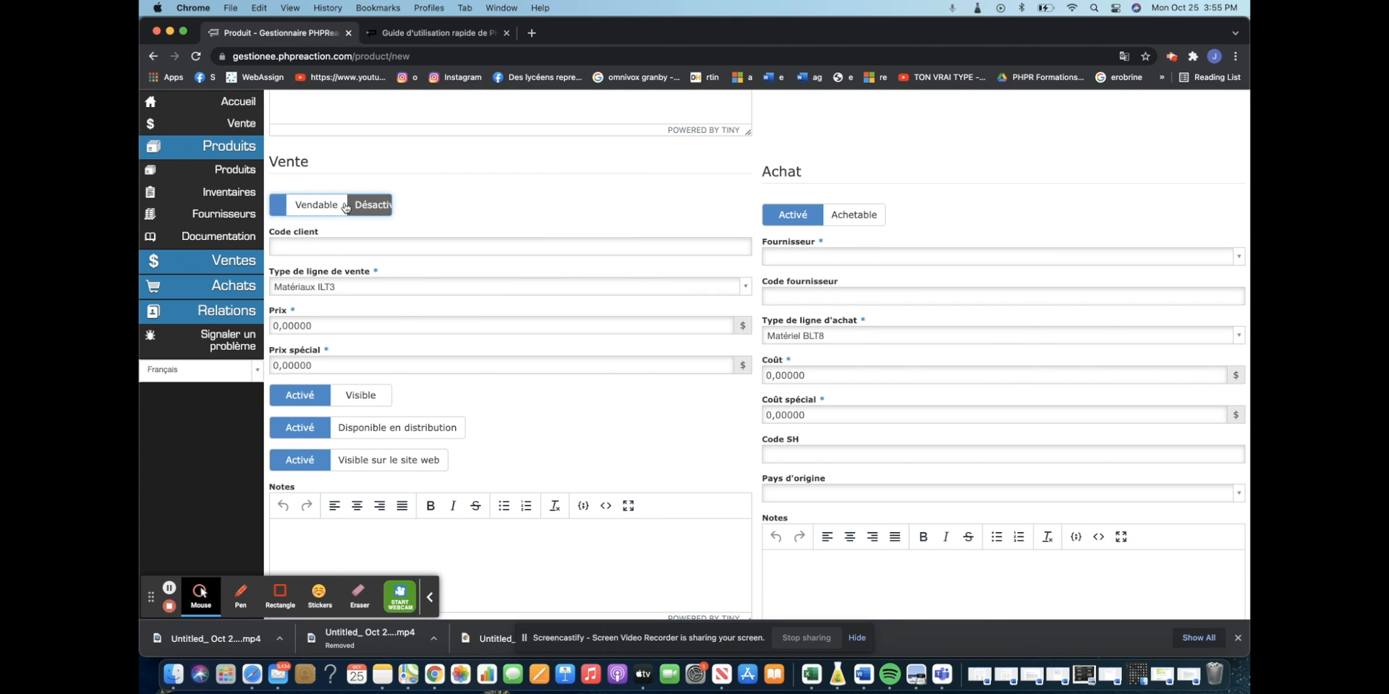
- Choose Malga F4 as the product's supplier (Fournisseur) in the Achat section
{"action": "scroll", "coordinate": [583, 220], "scroll_direction": "down", "scroll_amount": 2}
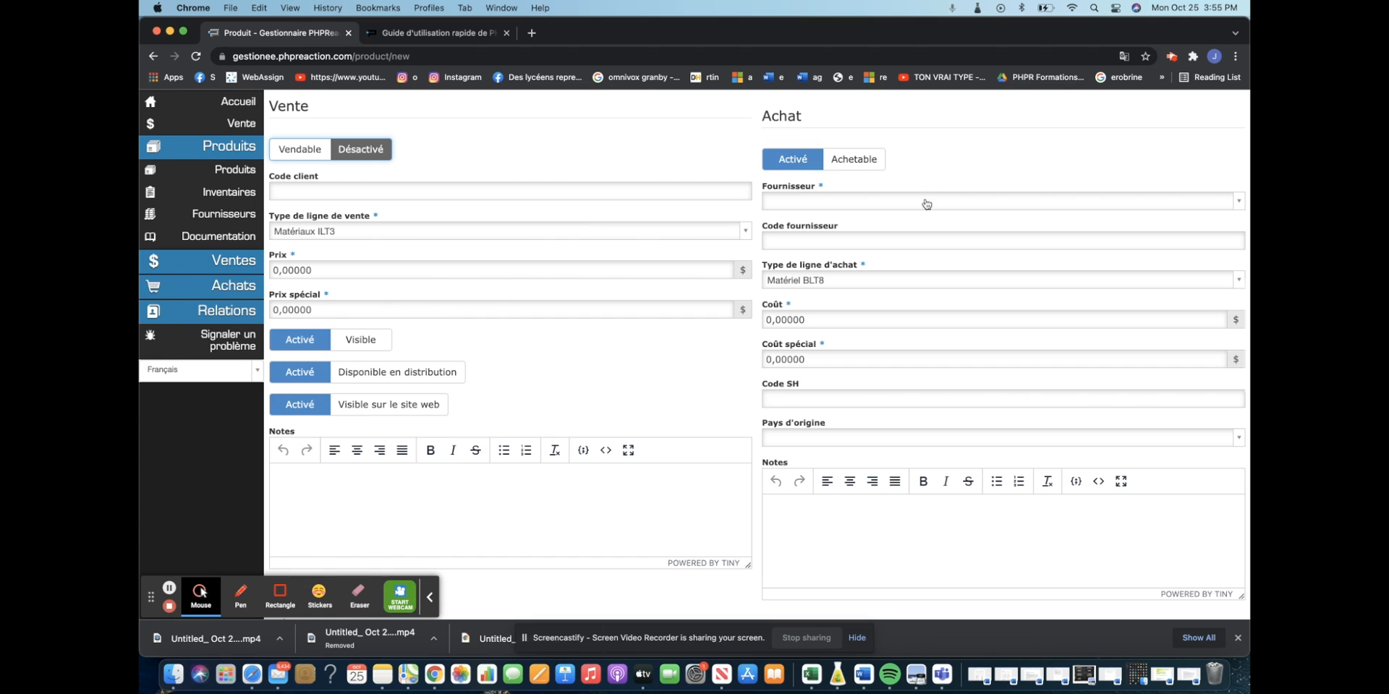
{"action": "left_click", "coordinate": [902, 202]}
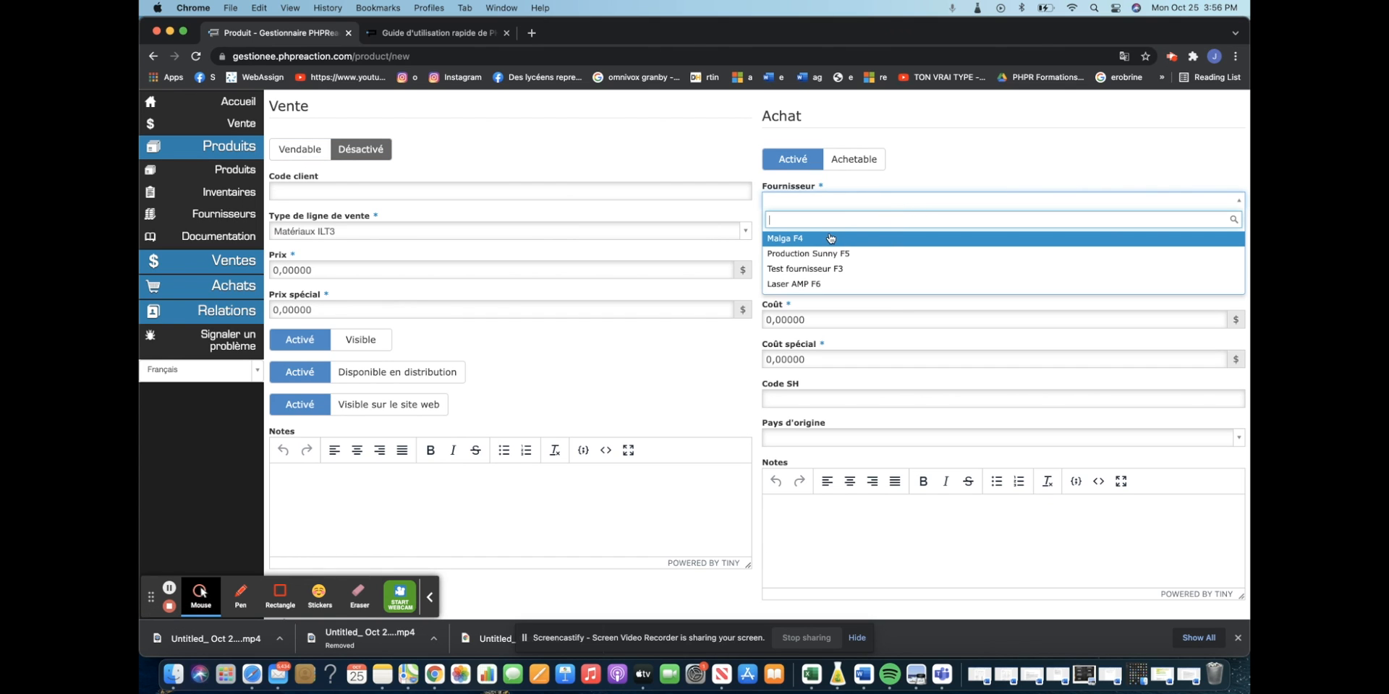
{"action": "left_click", "coordinate": [873, 240]}
- Set the product's purchase cost (Coût) to 2 $
{"action": "scroll", "coordinate": [972, 167], "scroll_direction": "down", "scroll_amount": 3}
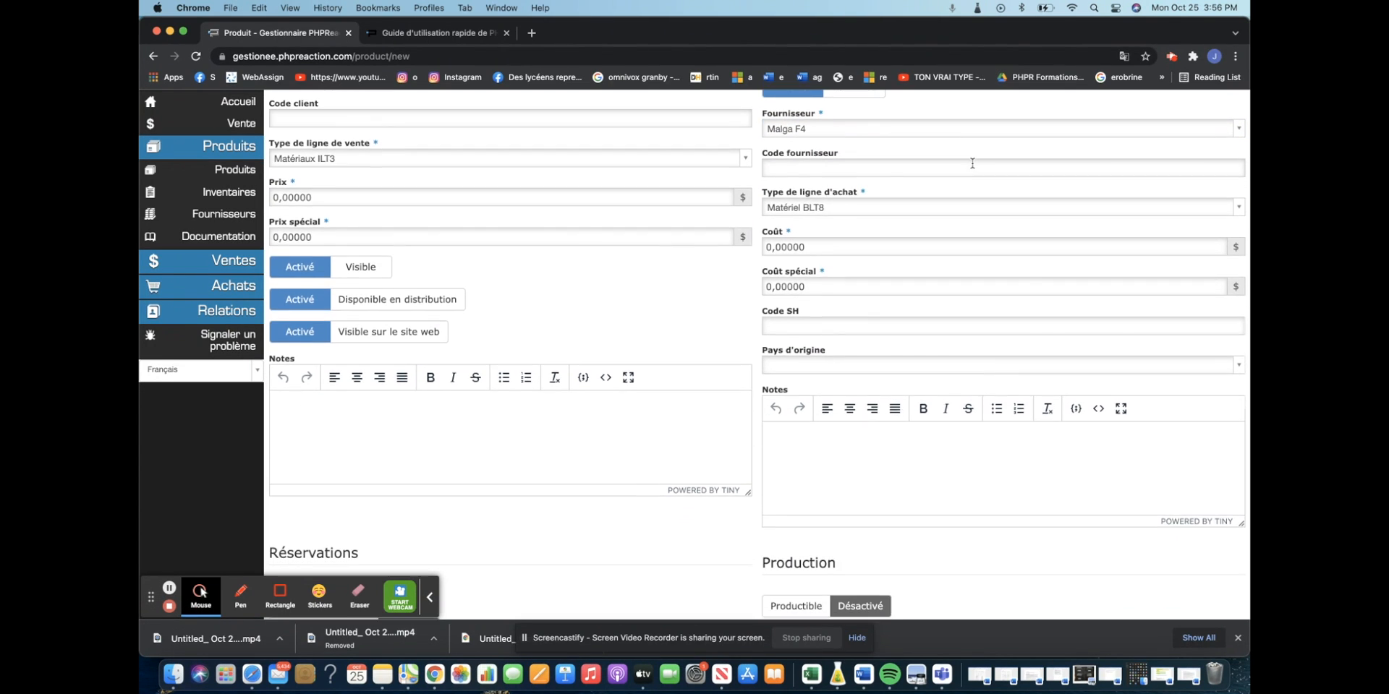
{"action": "left_click", "coordinate": [818, 231]}
{"action": "key", "text": "BackSpace"}
{"action": "key", "text": "BackSpace"}
{"action": "key", "text": "BackSpace"}
{"action": "key", "text": "BackSpace"}
{"action": "key", "text": "BackSpace"}
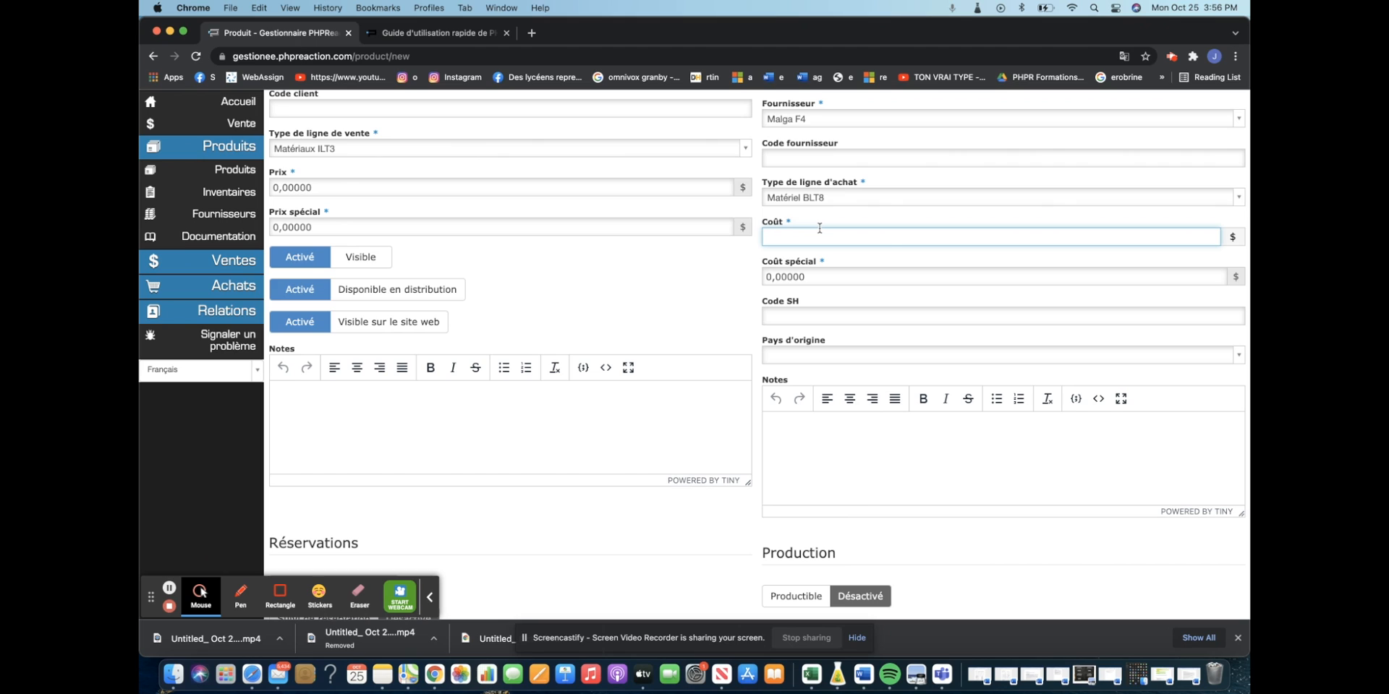
{"action": "type", "text": "2"}
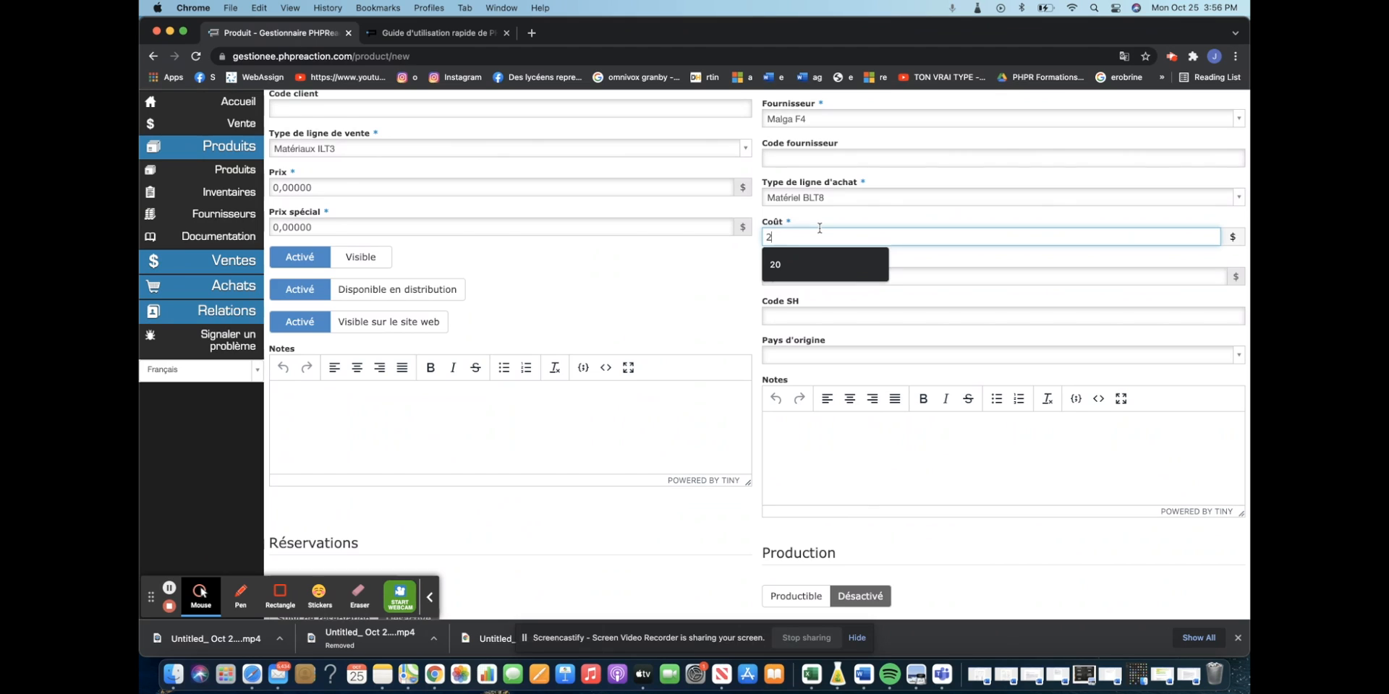
{"action": "left_click", "coordinate": [859, 220]}
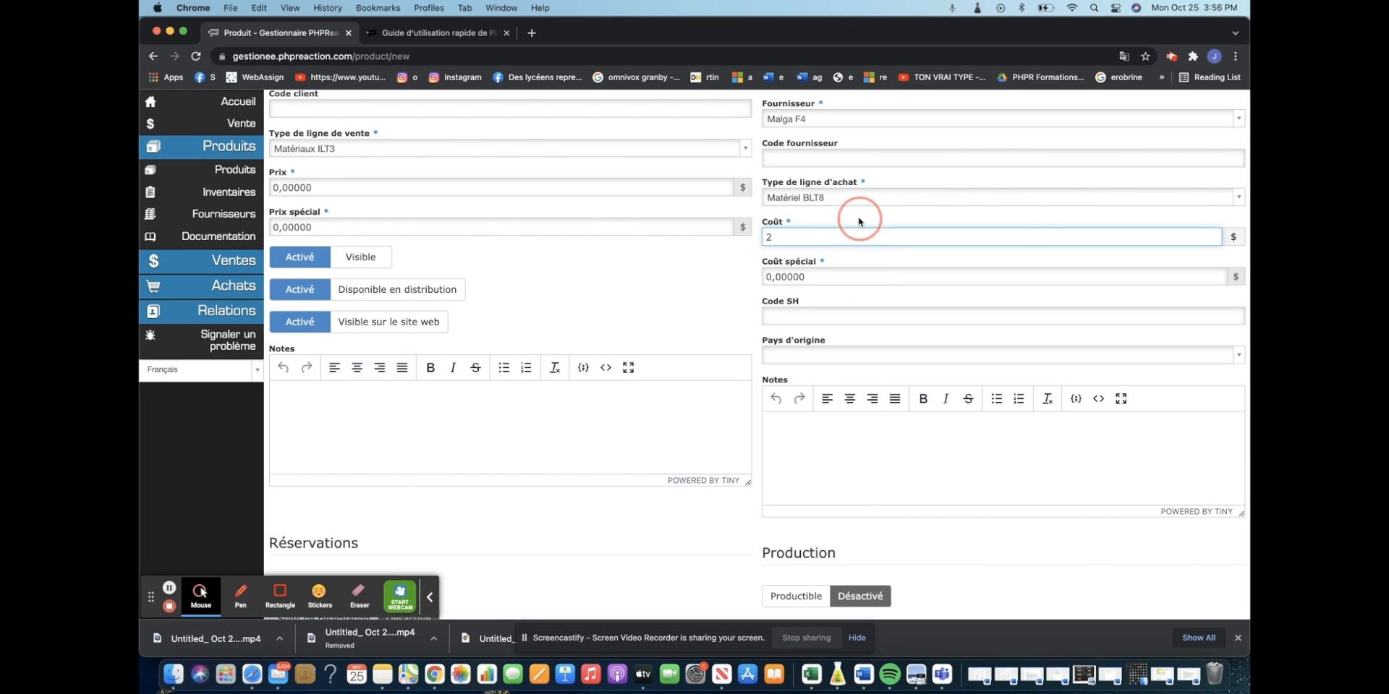
- Set the number of units (Nombre d'unités) to 75 in the Inventaire section
{"action": "scroll", "coordinate": [817, 259], "scroll_direction": "down", "scroll_amount": 2}
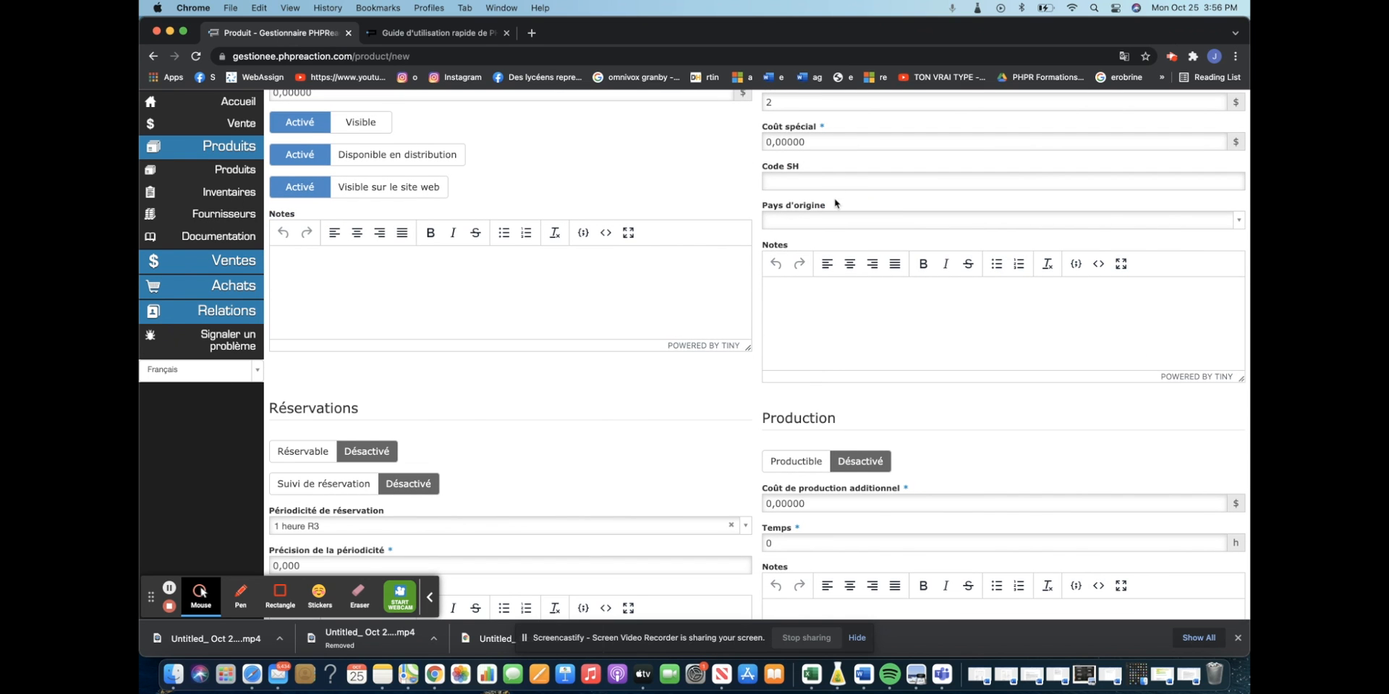
{"action": "scroll", "coordinate": [835, 199], "scroll_direction": "down", "scroll_amount": 2}
{"action": "scroll", "coordinate": [831, 196], "scroll_direction": "up", "scroll_amount": 3}
{"action": "scroll", "coordinate": [761, 230], "scroll_direction": "down", "scroll_amount": 4}
{"action": "scroll", "coordinate": [496, 373], "scroll_direction": "down", "scroll_amount": 1}
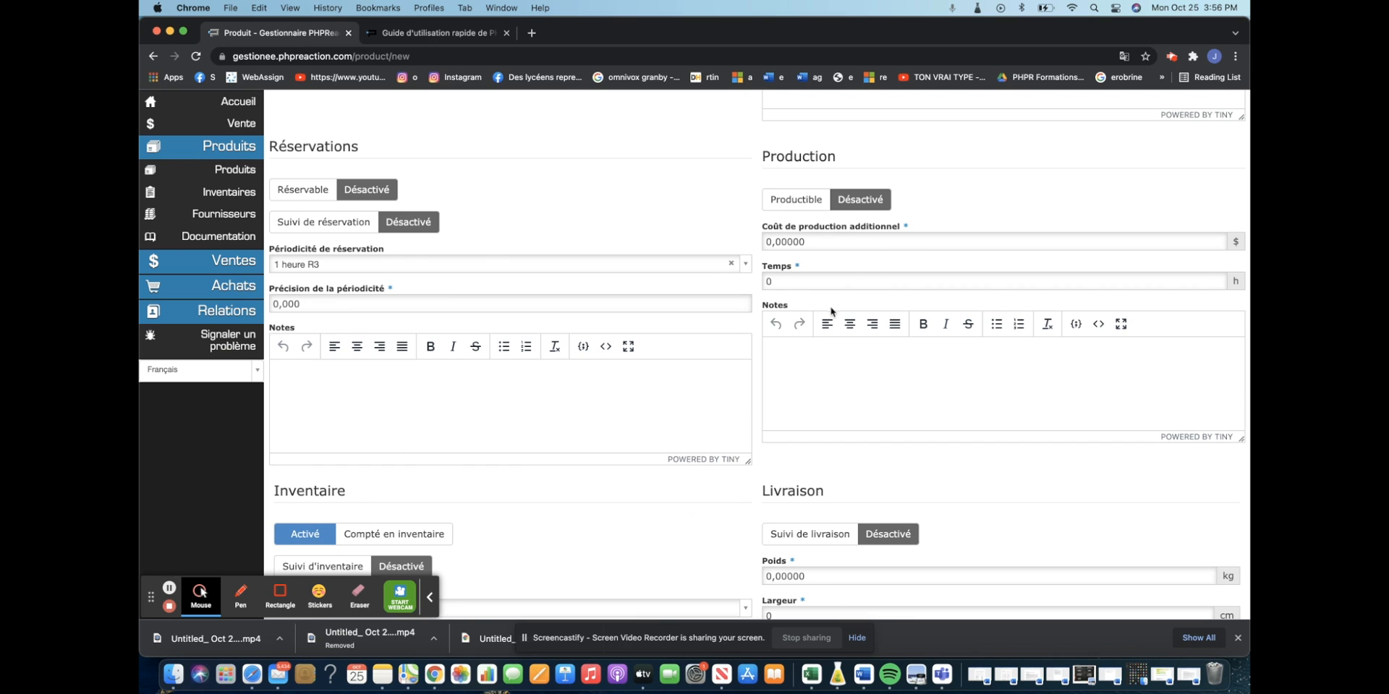
{"action": "scroll", "coordinate": [922, 206], "scroll_direction": "down", "scroll_amount": 4}
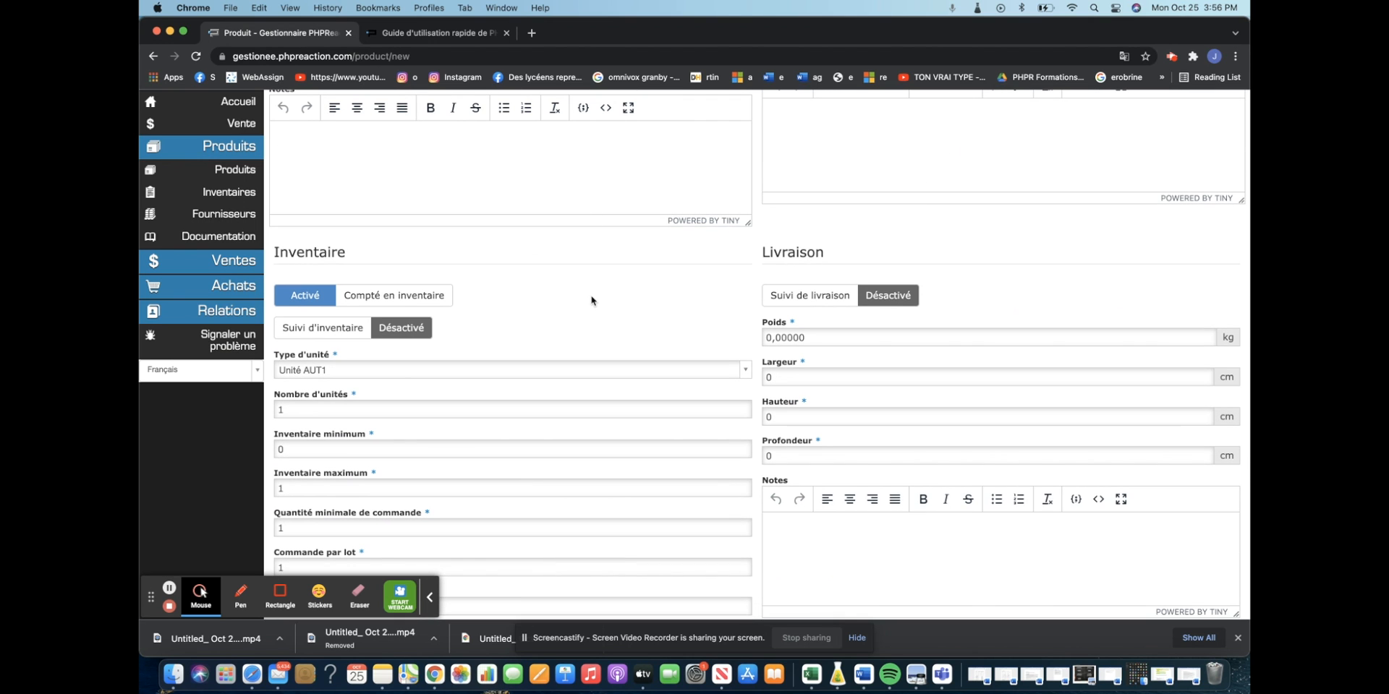
{"action": "scroll", "coordinate": [592, 301], "scroll_direction": "down", "scroll_amount": 3}
{"action": "left_click", "coordinate": [359, 253]}
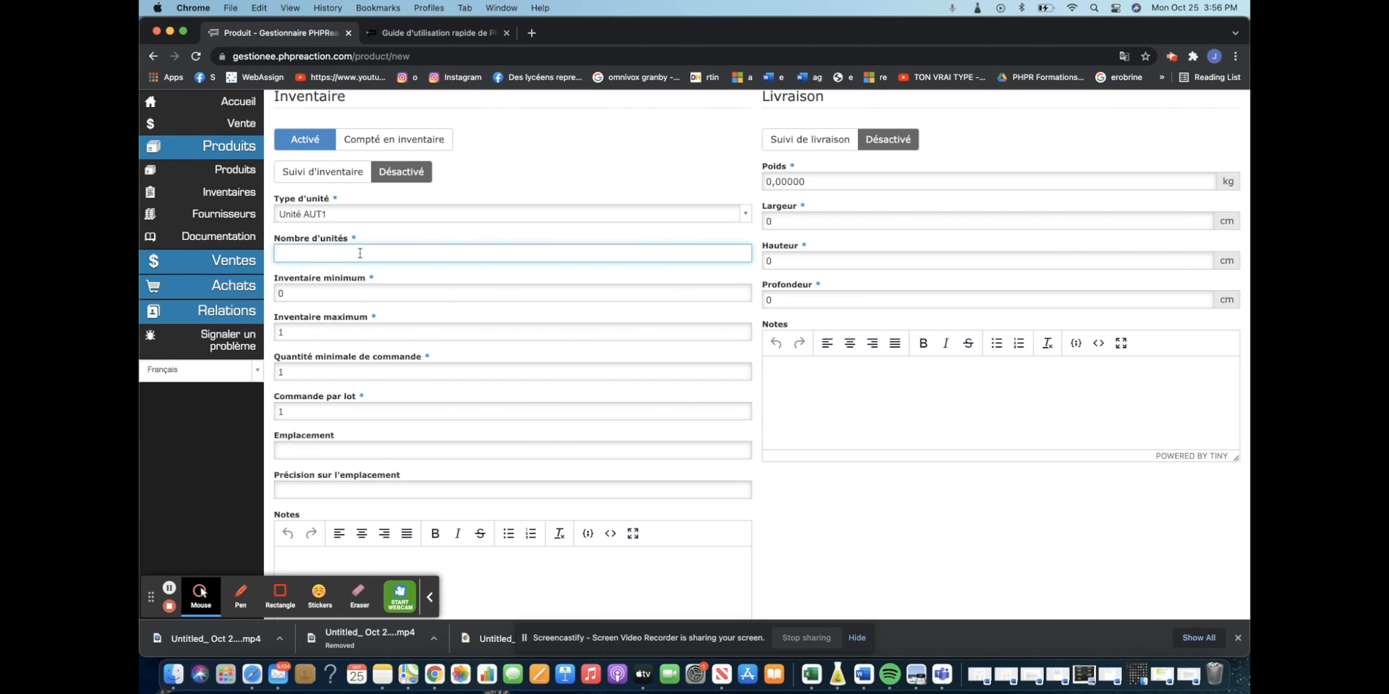
{"action": "left_click", "coordinate": [390, 270]}
{"action": "scroll", "coordinate": [384, 269], "scroll_direction": "down", "scroll_amount": 1}
{"action": "left_click", "coordinate": [300, 226]}
{"action": "key", "text": "BackSpace"}
{"action": "key", "text": "BackSpace"}
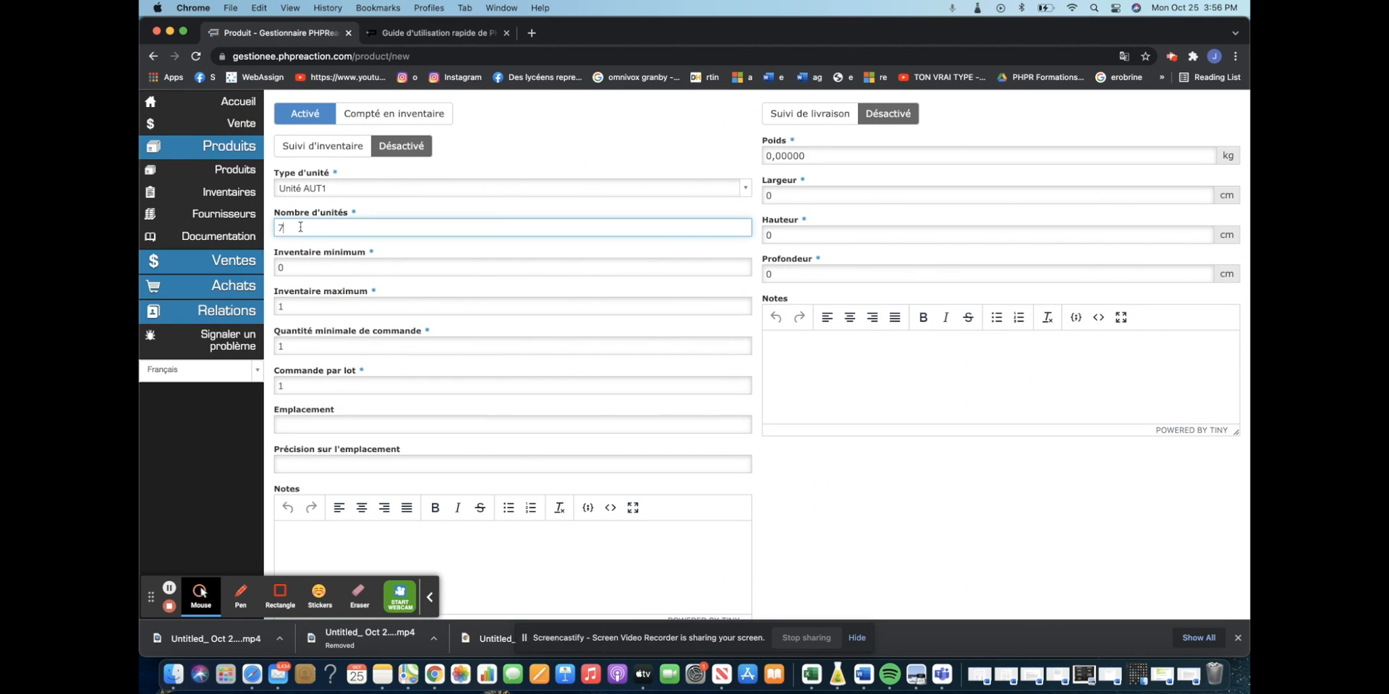
{"action": "left_click", "coordinate": [394, 251]}
- Set the product's minimum inventory to 1 and its maximum inventory to 75
{"action": "scroll", "coordinate": [394, 251], "scroll_direction": "down", "scroll_amount": 3}
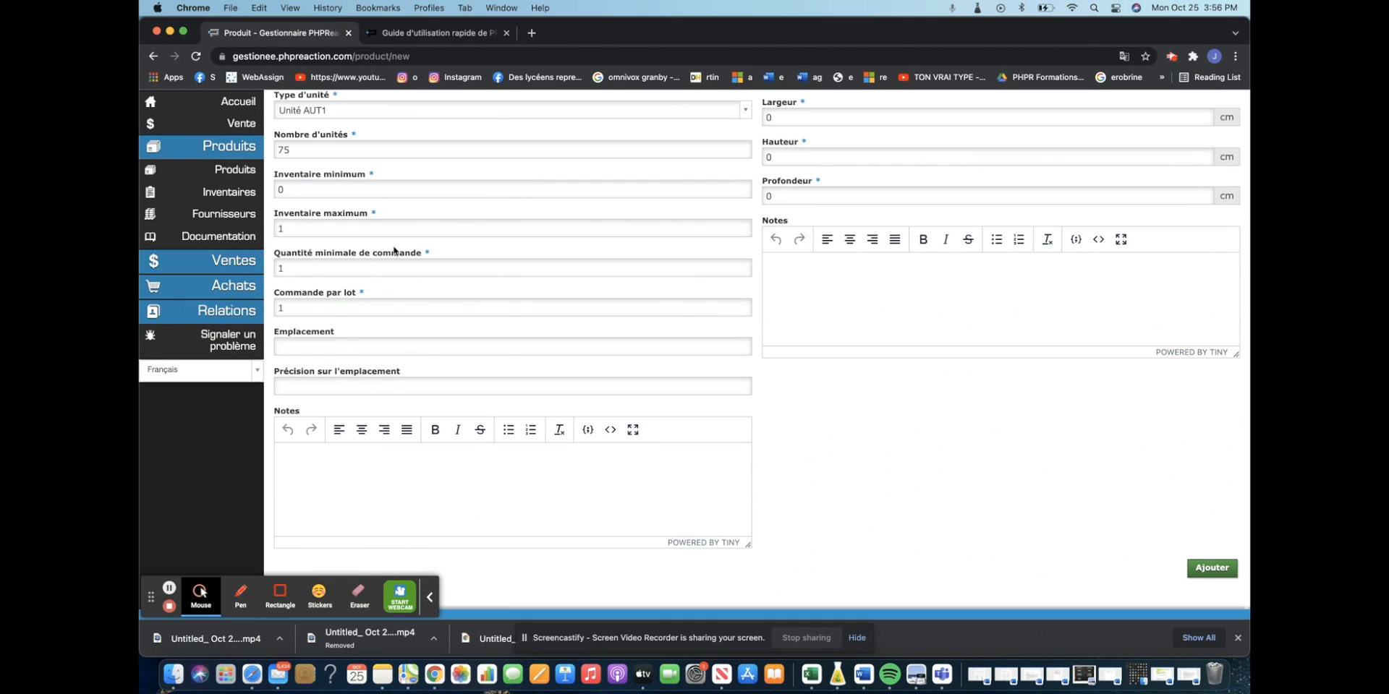
{"action": "left_click", "coordinate": [310, 194]}
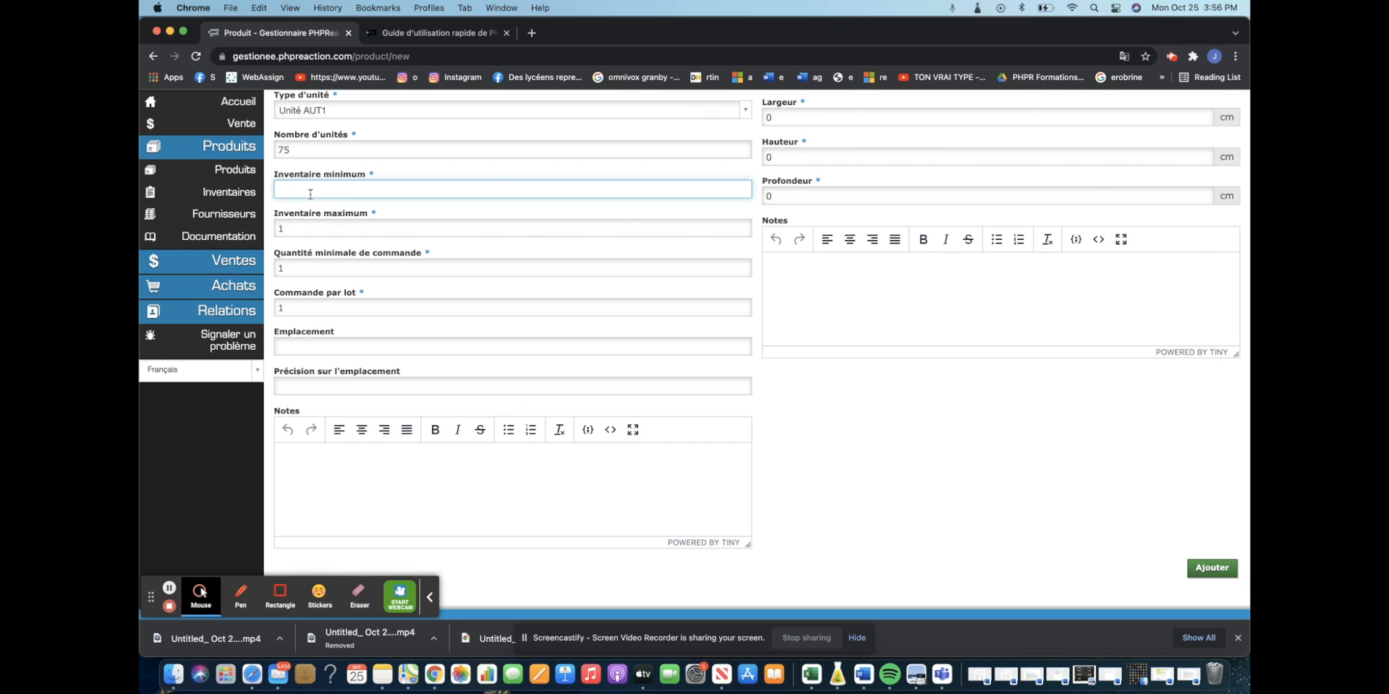
{"action": "type", "text": "1"}
{"action": "left_click", "coordinate": [292, 226]}
{"action": "left_click", "coordinate": [292, 224]}
{"action": "key", "text": "BackSpace"}
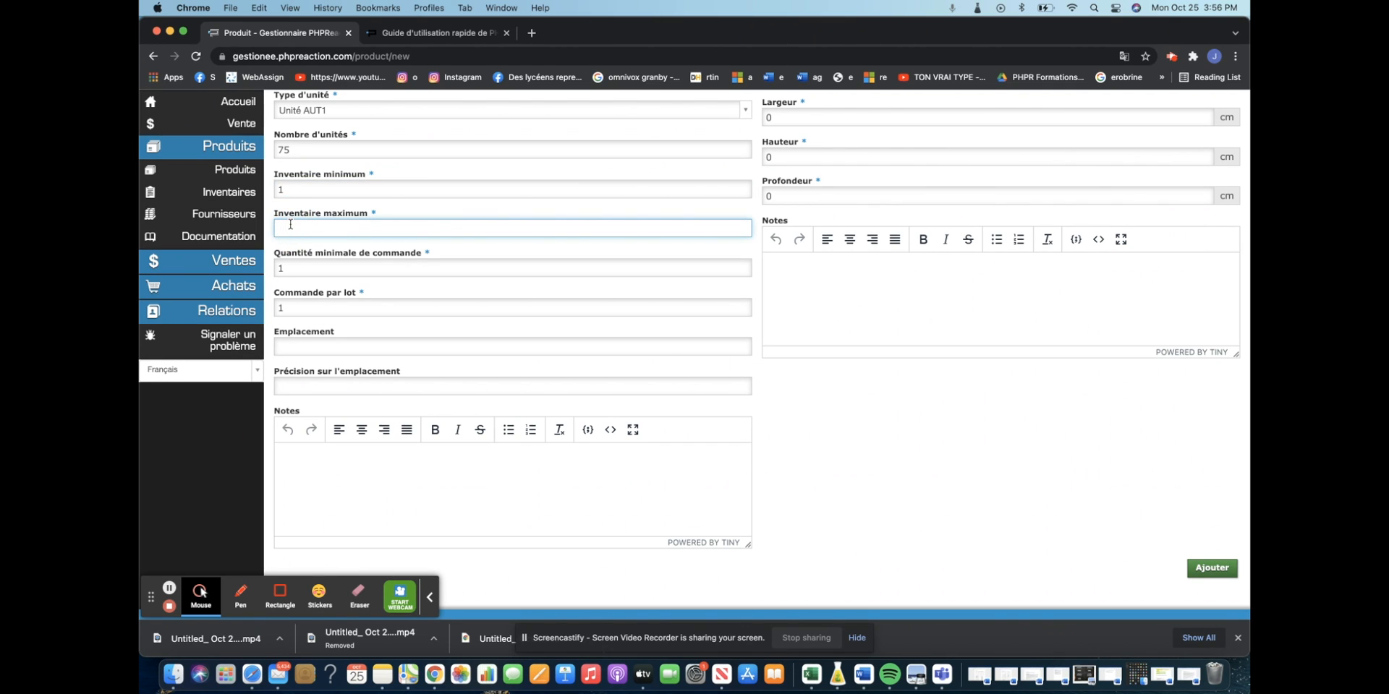
{"action": "type", "text": "75"}
{"action": "left_click", "coordinate": [431, 252]}
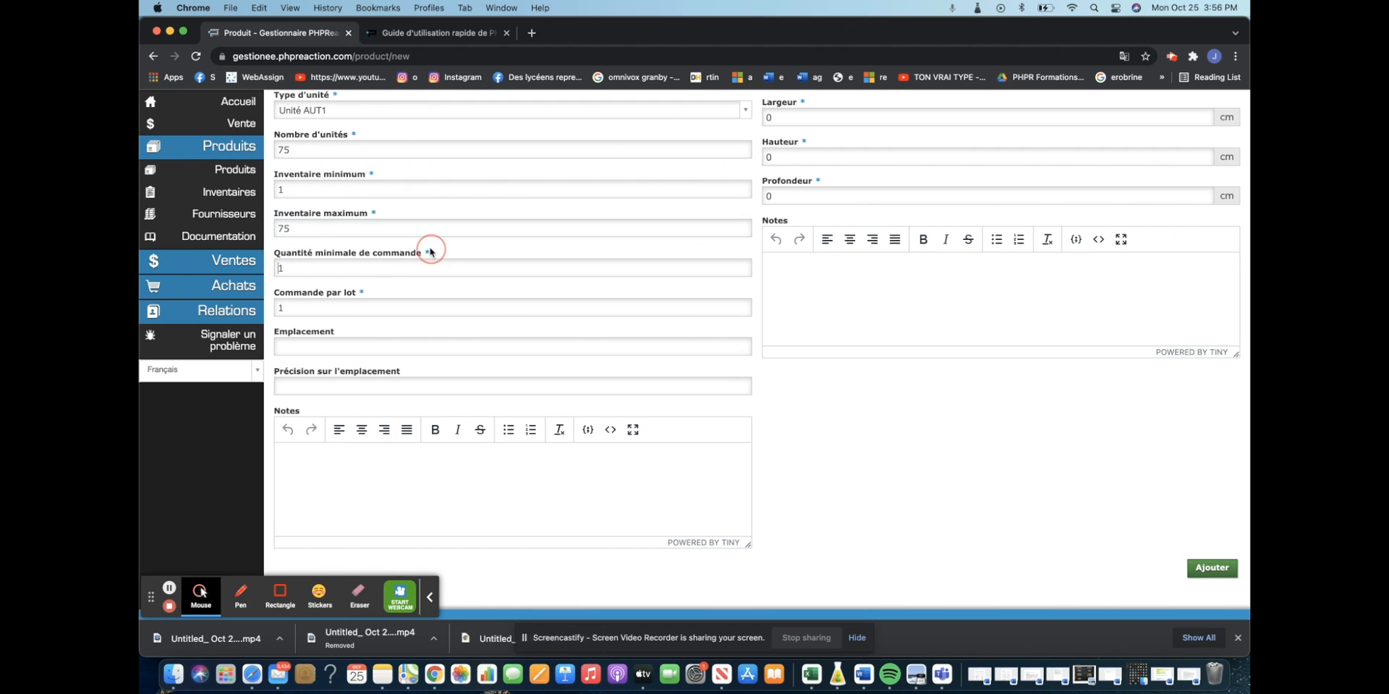
{"action": "left_click", "coordinate": [444, 253]}
{"action": "scroll", "coordinate": [427, 390], "scroll_direction": "down", "scroll_amount": 1}
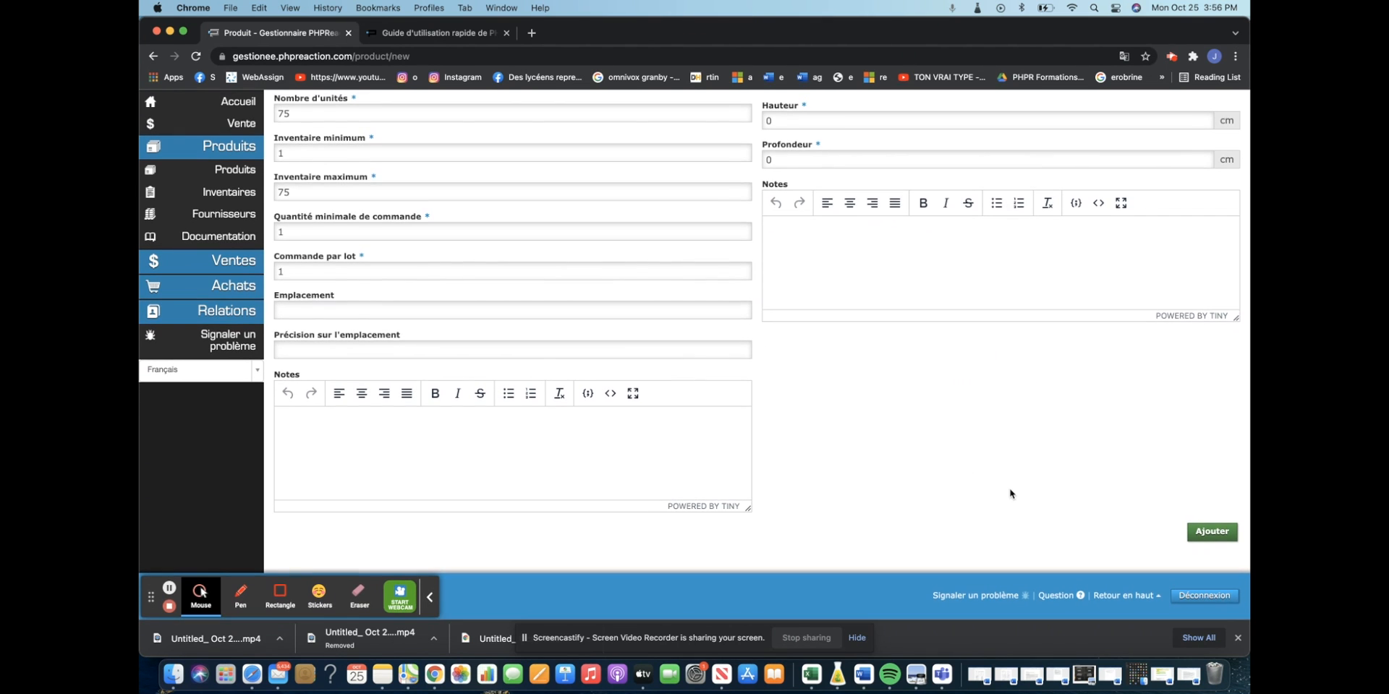
{"action": "scroll", "coordinate": [1002, 489], "scroll_direction": "up", "scroll_amount": 3}
{"action": "scroll", "coordinate": [1005, 492], "scroll_direction": "down", "scroll_amount": 3}
{"action": "scroll", "coordinate": [1009, 490], "scroll_direction": "up", "scroll_amount": 5}
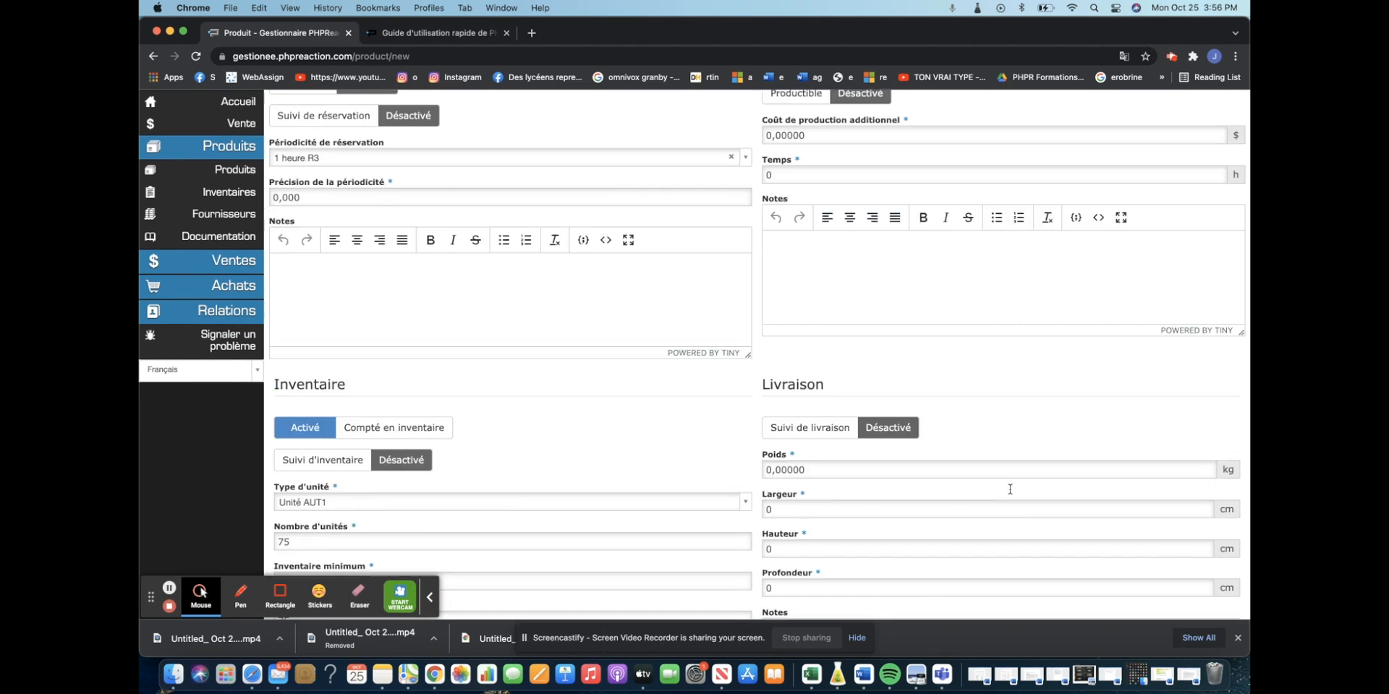
- Add the completed Monture product and review the entries in the product list
{"action": "scroll", "coordinate": [1009, 490], "scroll_direction": "down", "scroll_amount": 5}
{"action": "left_click", "coordinate": [1217, 536]}
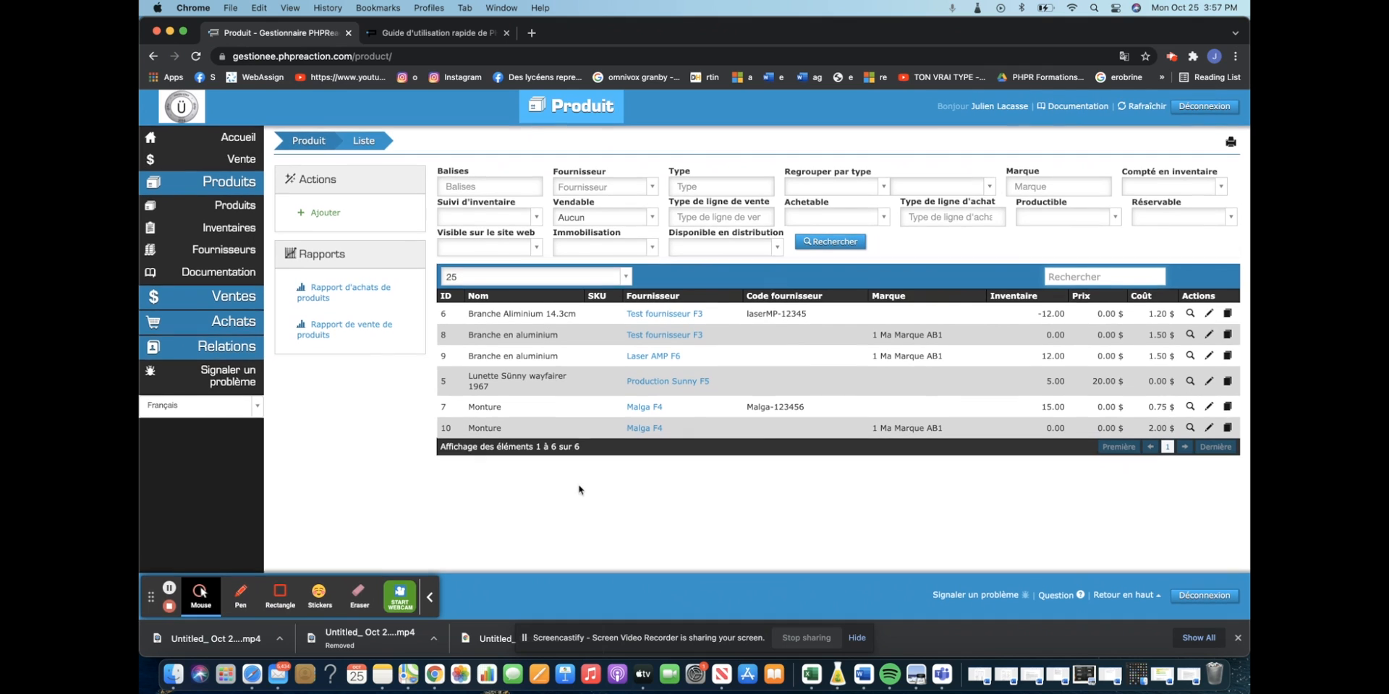
{"action": "scroll", "coordinate": [549, 488], "scroll_direction": "up", "scroll_amount": 5}
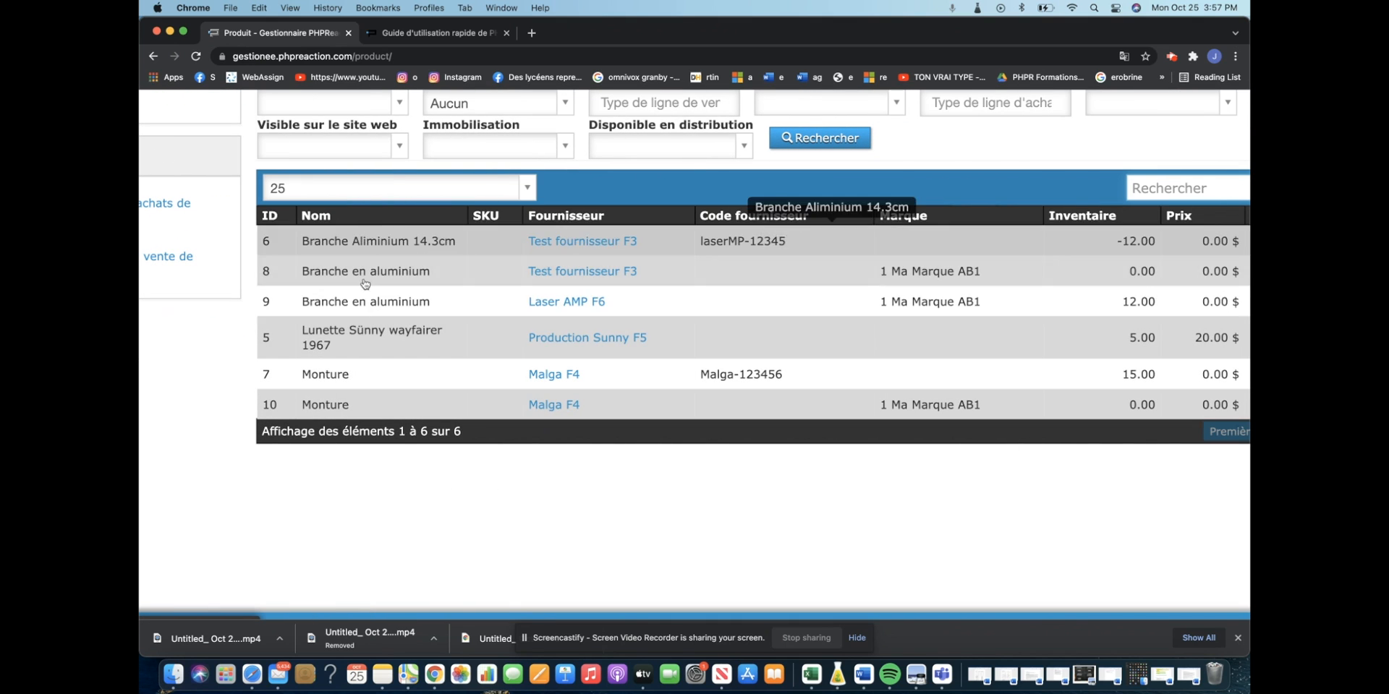
{"action": "scroll", "coordinate": [527, 599], "scroll_direction": "down", "scroll_amount": 5}
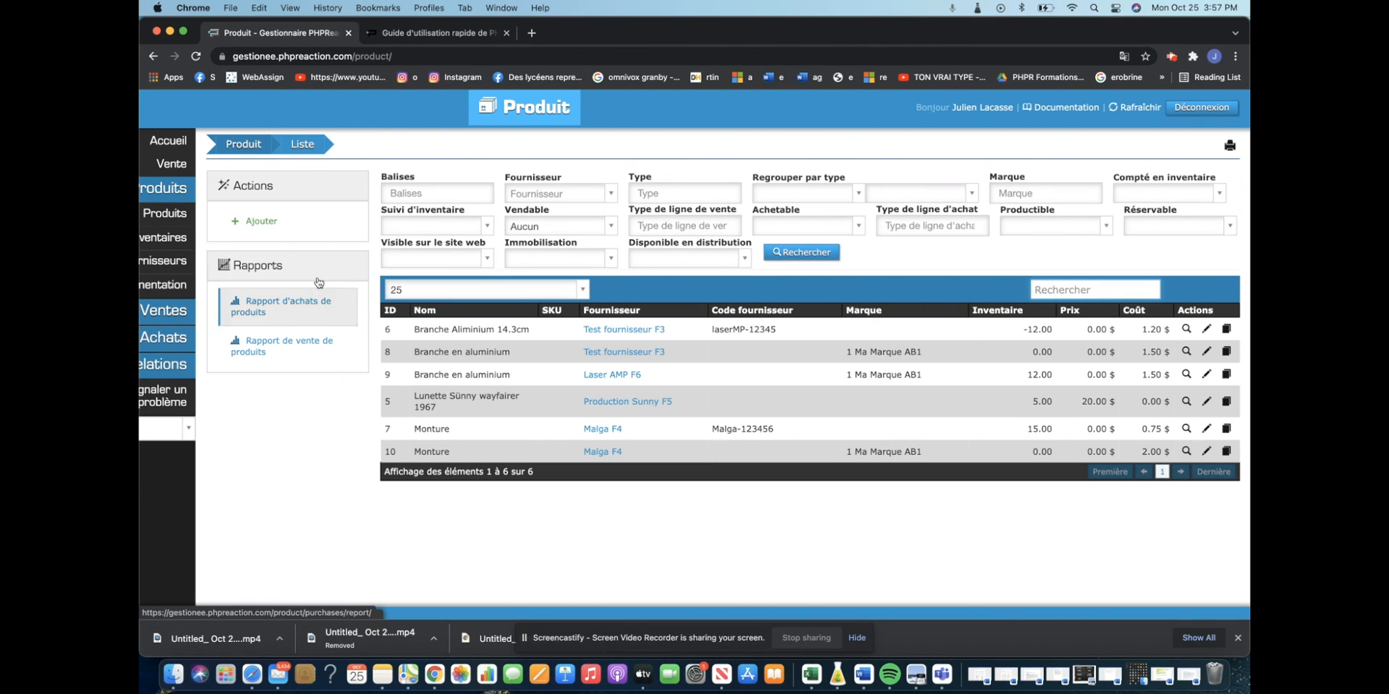
- Start a new product and name it "Lunettes Sunny wayfairer 1967" in French
{"action": "left_click", "coordinate": [284, 226]}
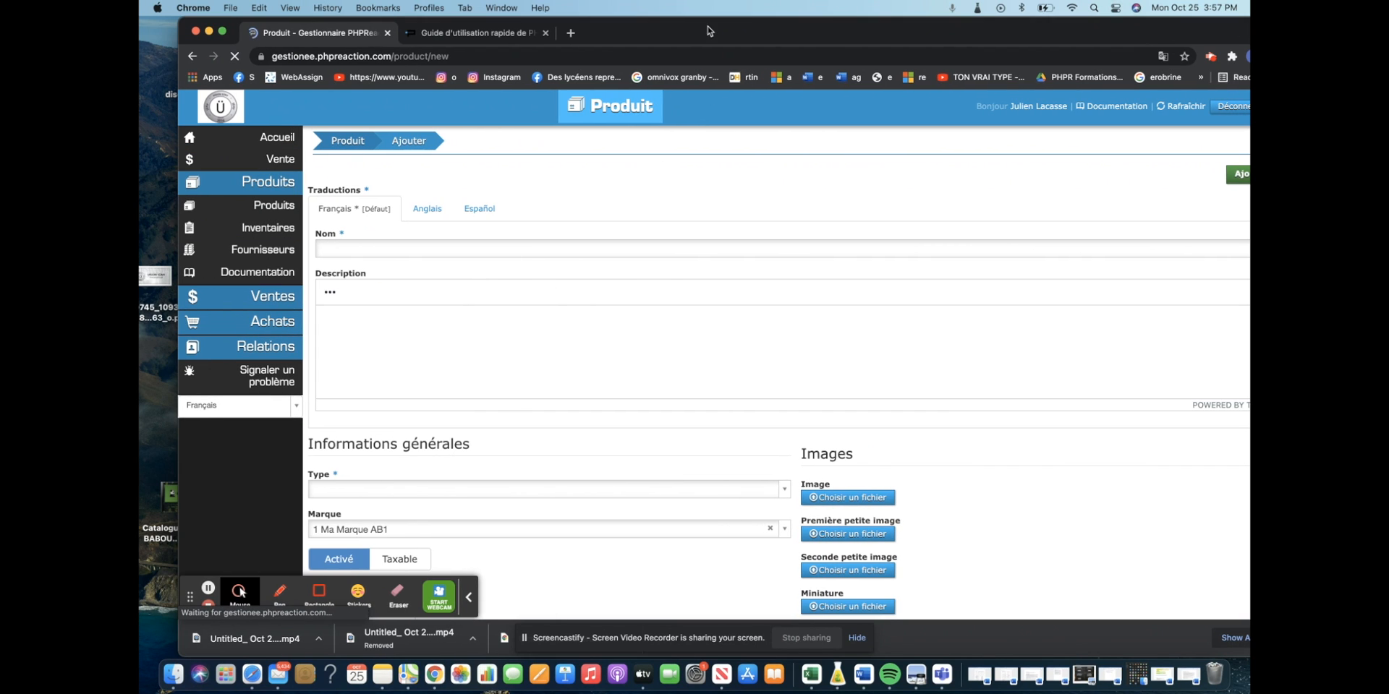
{"action": "left_click", "coordinate": [435, 251]}
{"action": "type", "text": "Lunettes Su"}
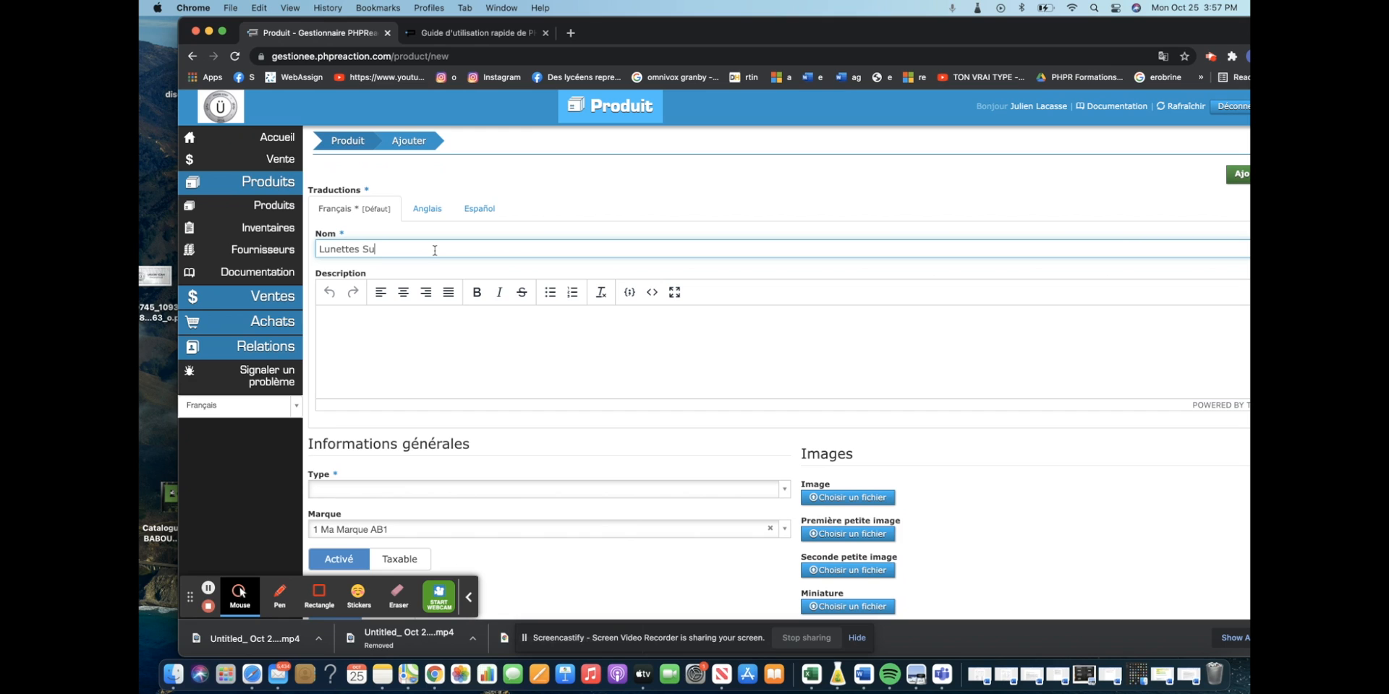
{"action": "type", "text": "nny wayfarer 1967"}
{"action": "left_click", "coordinate": [604, 199]}
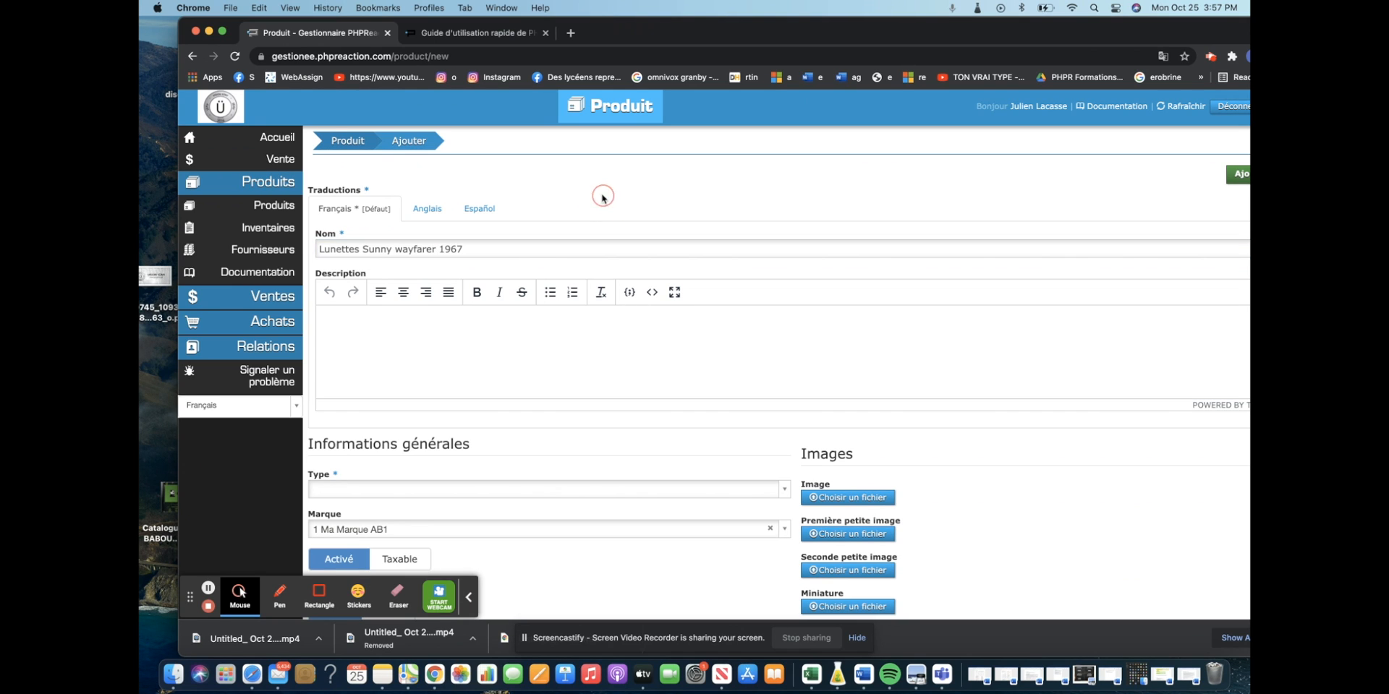
{"action": "scroll", "coordinate": [561, 270], "scroll_direction": "down", "scroll_amount": 2}
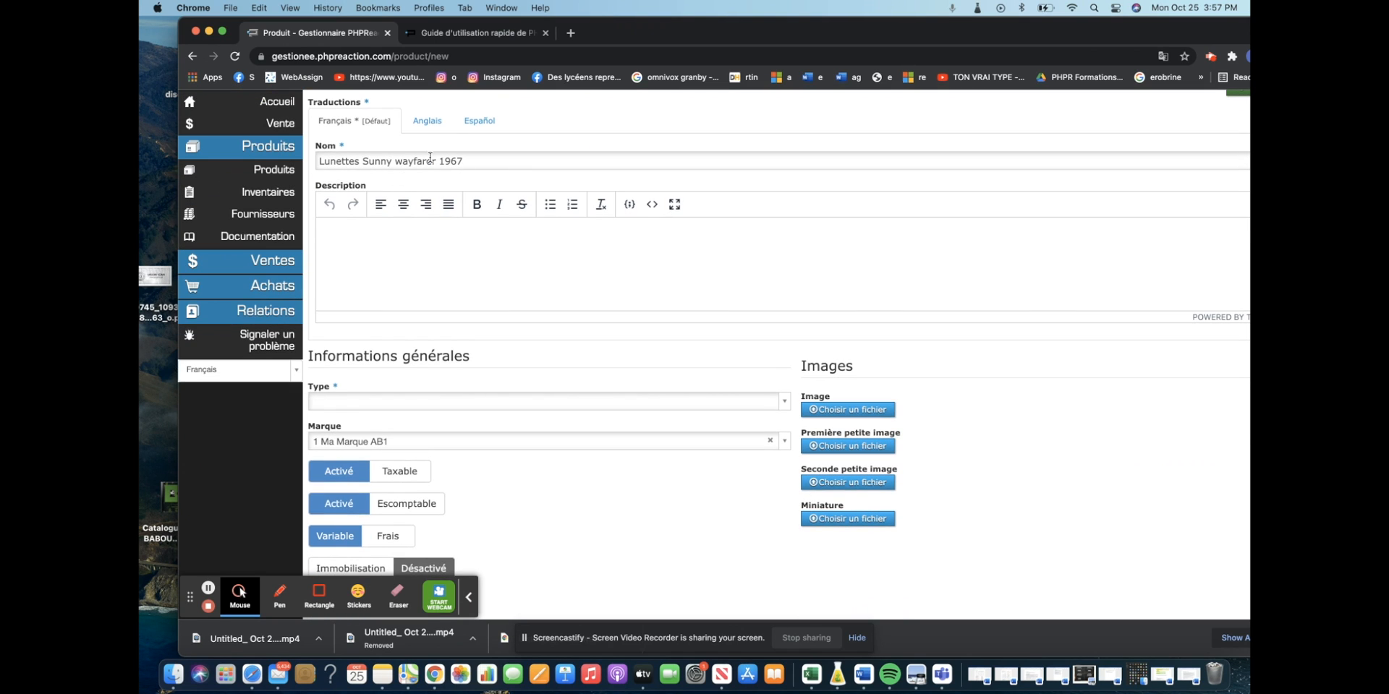
{"action": "left_click", "coordinate": [420, 163]}
{"action": "type", "text": "i"}
{"action": "left_click", "coordinate": [421, 177]}
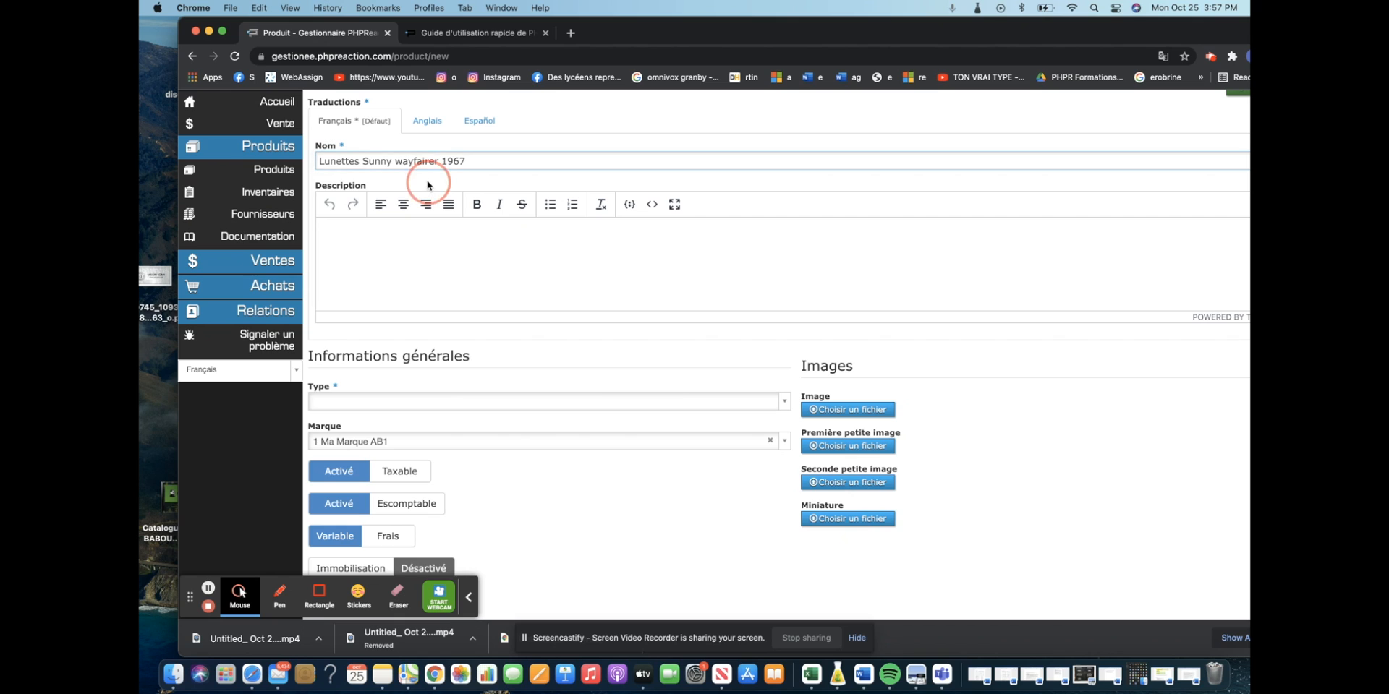
- Set the product's type to Produits Fini AT1 in the general information
{"action": "scroll", "coordinate": [428, 217], "scroll_direction": "down", "scroll_amount": 1}
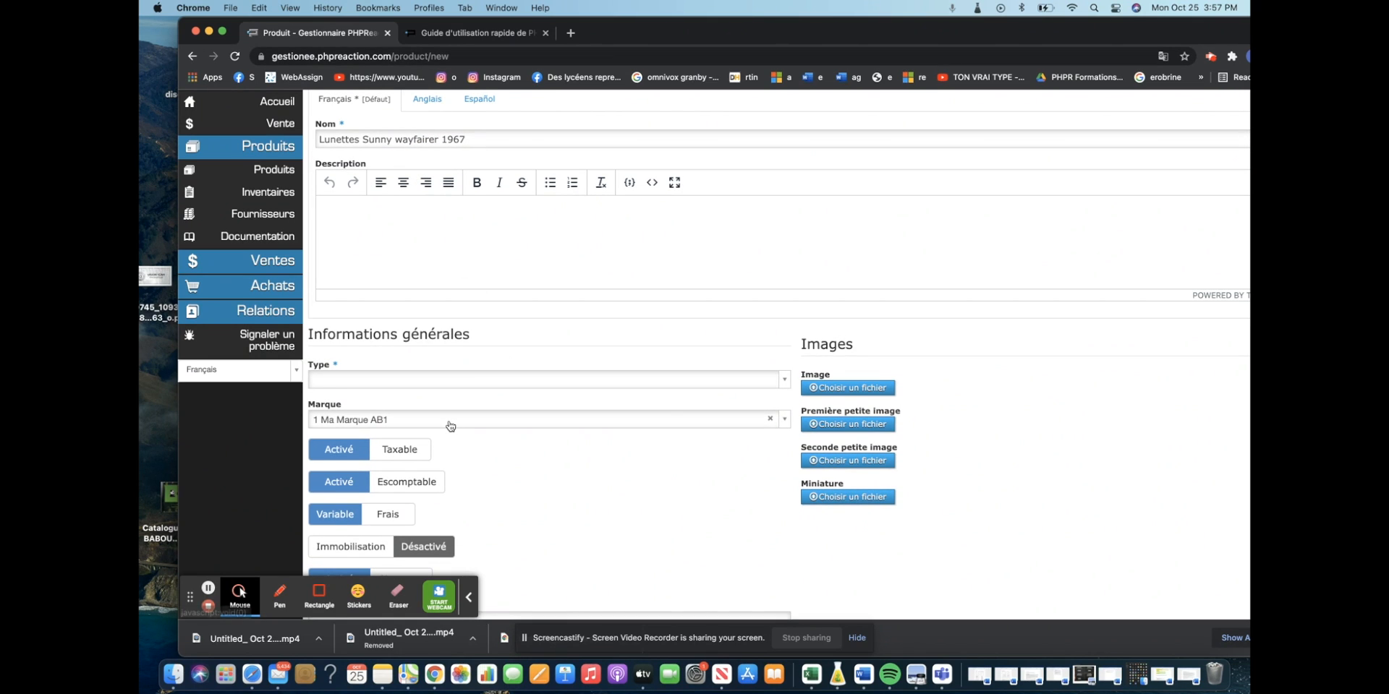
{"action": "scroll", "coordinate": [449, 423], "scroll_direction": "down", "scroll_amount": 3}
{"action": "left_click", "coordinate": [361, 258]}
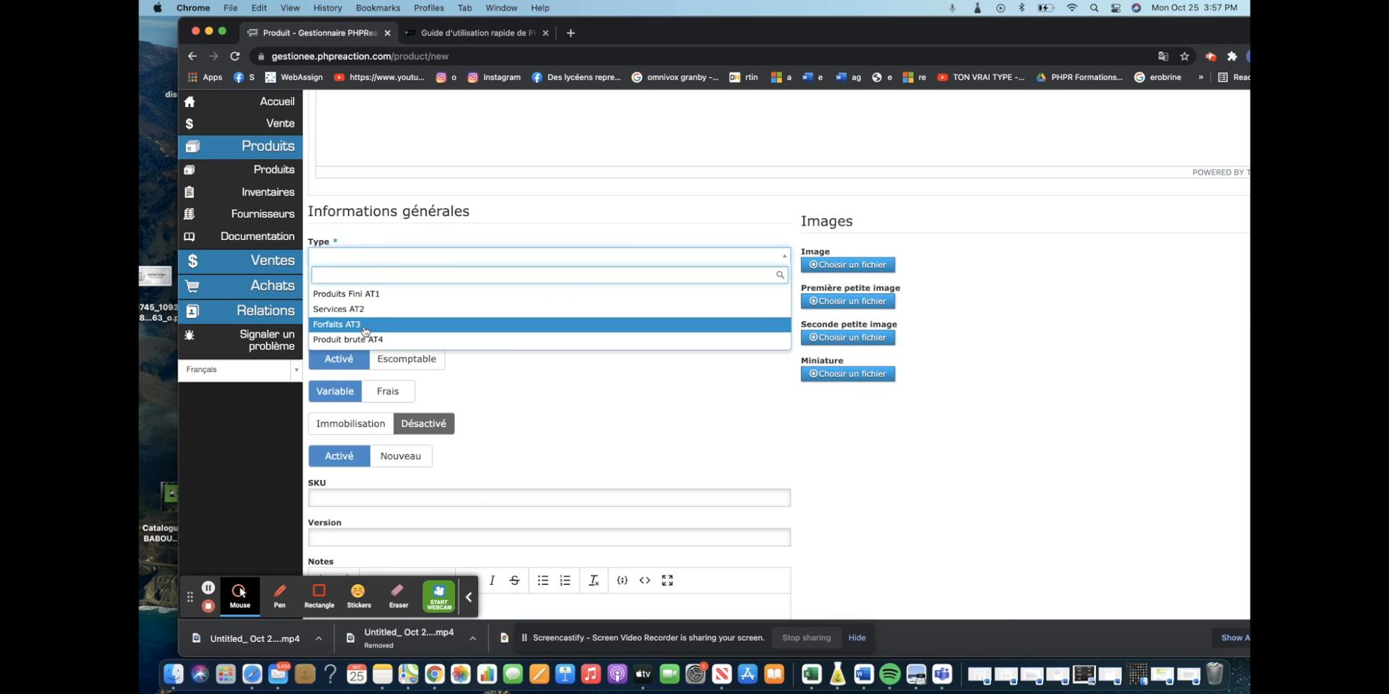
{"action": "left_click", "coordinate": [364, 302]}
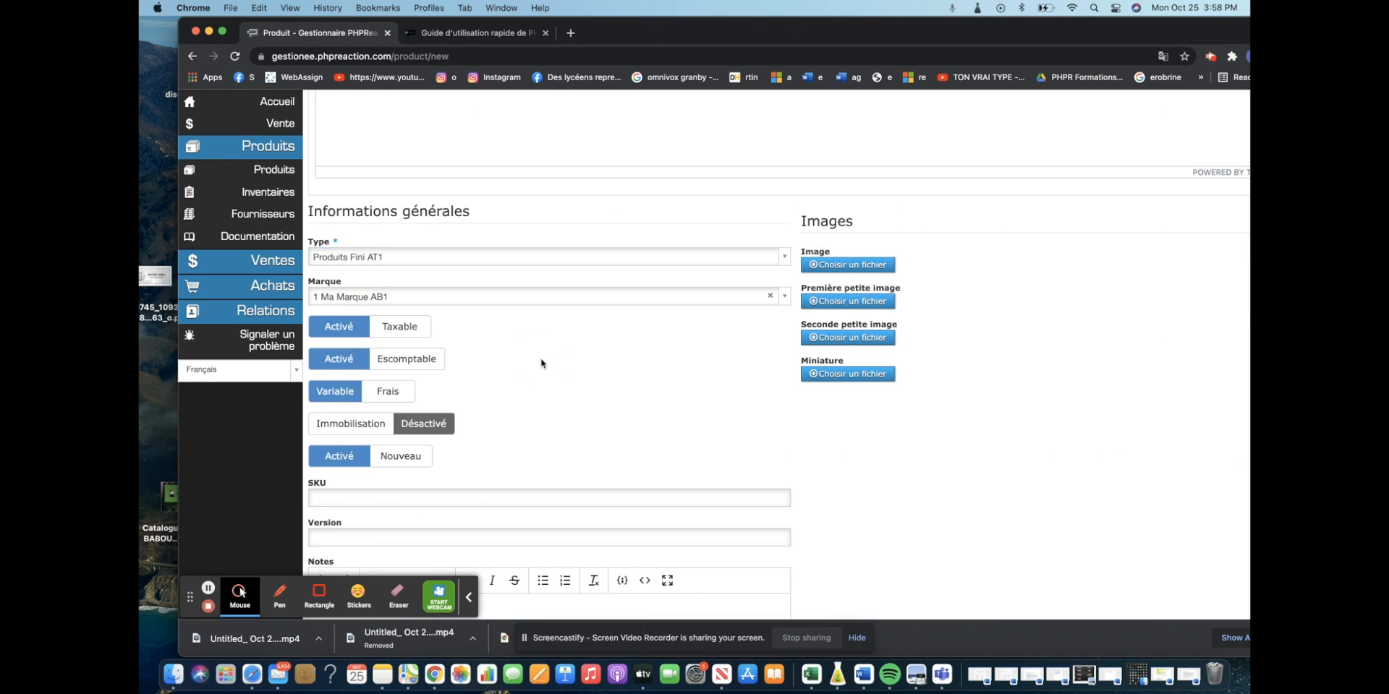
- Set the product's selling price (Prix) to 20 $ in the Vente section
{"action": "scroll", "coordinate": [541, 361], "scroll_direction": "down", "scroll_amount": 4}
{"action": "scroll", "coordinate": [541, 359], "scroll_direction": "down", "scroll_amount": 9}
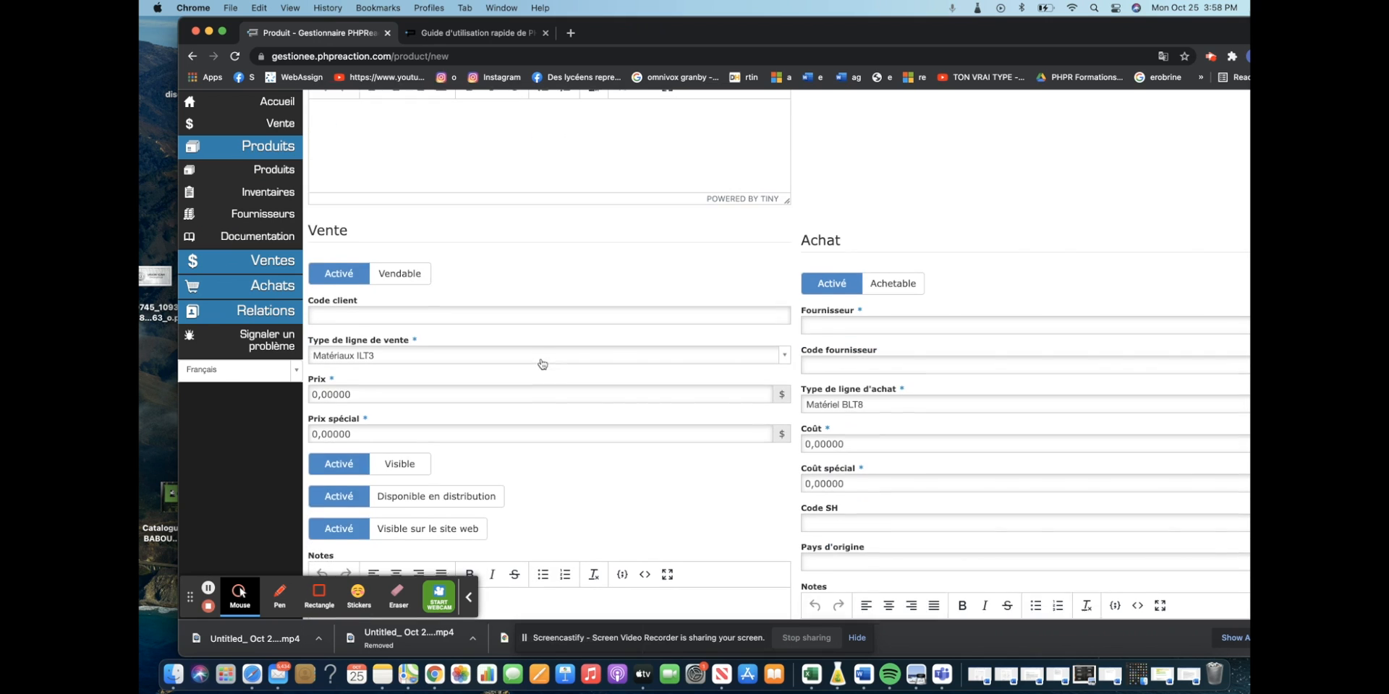
{"action": "mouse_move", "coordinate": [299, 169]}
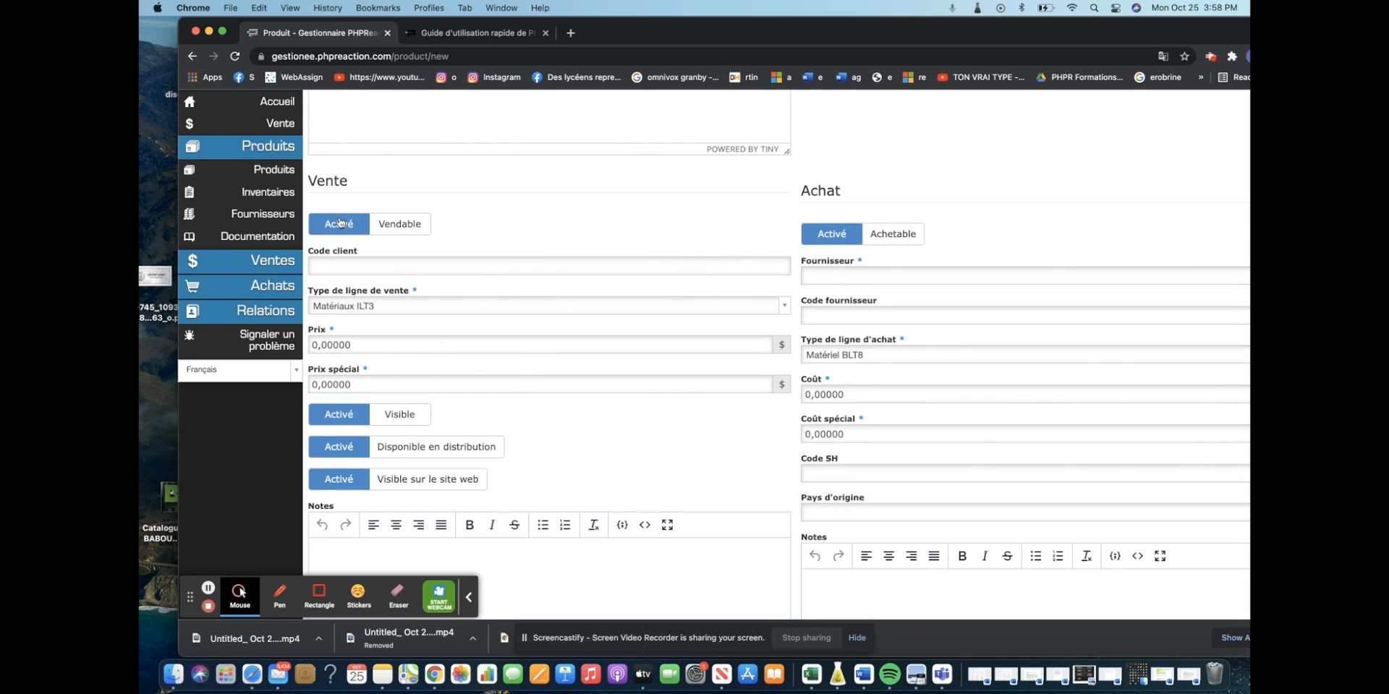
{"action": "scroll", "coordinate": [420, 286], "scroll_direction": "down", "scroll_amount": 1}
{"action": "left_click", "coordinate": [363, 300]}
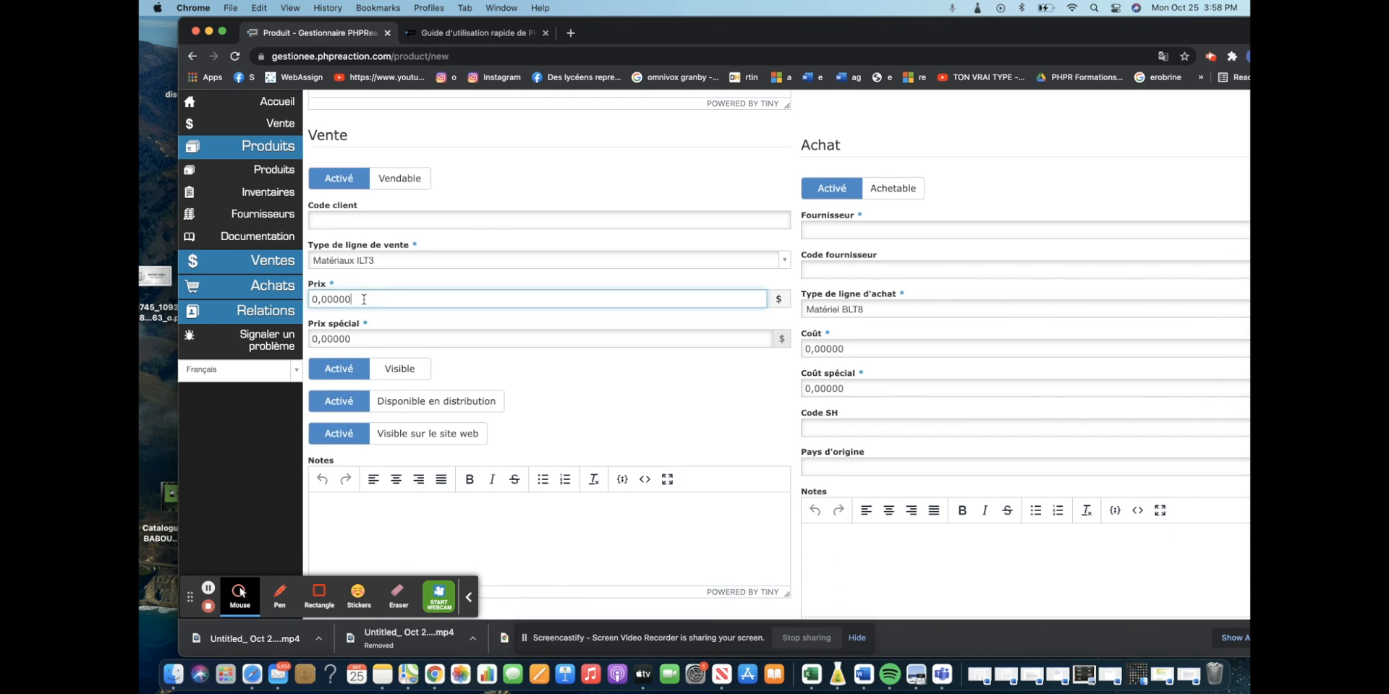
{"action": "type", "text": "20"}
{"action": "left_click", "coordinate": [412, 288]}
{"action": "left_click", "coordinate": [392, 265]}
{"action": "left_click", "coordinate": [353, 293]}
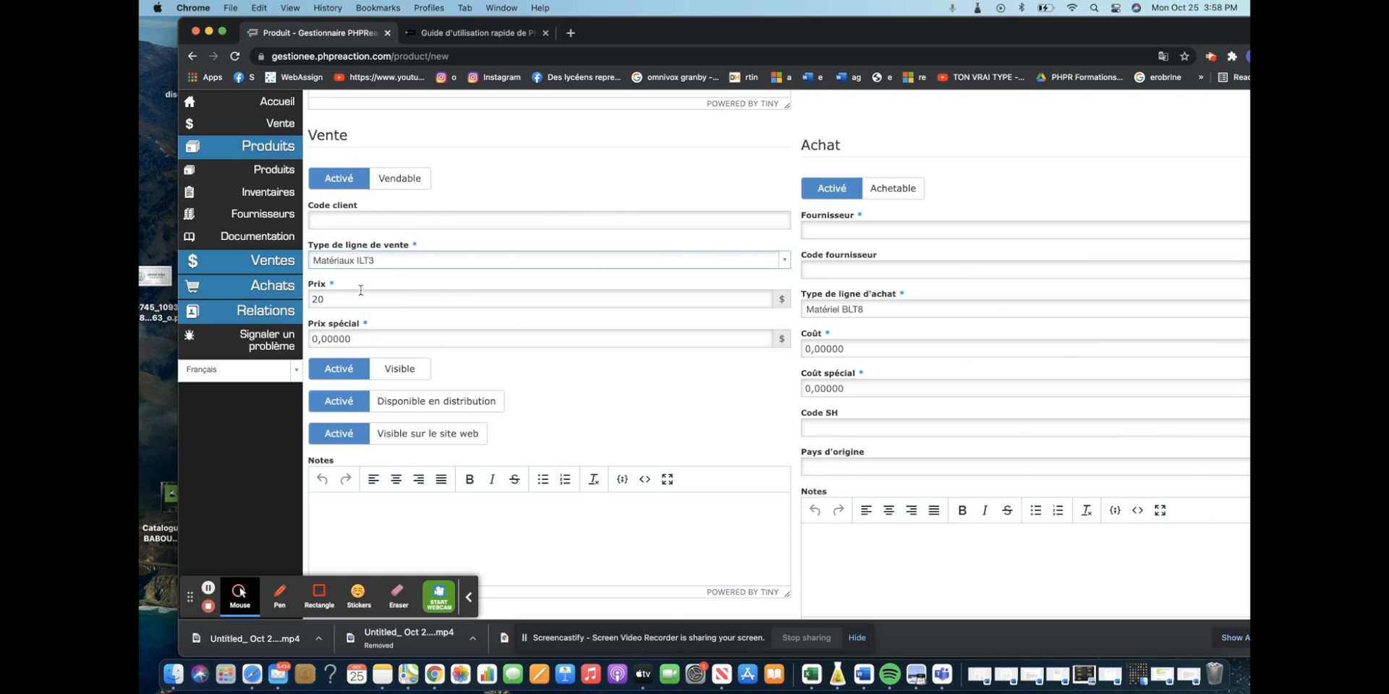
- Disable the Achetable option for the product in the Achat section
{"action": "scroll", "coordinate": [351, 290], "scroll_direction": "down", "scroll_amount": 5}
{"action": "scroll", "coordinate": [502, 324], "scroll_direction": "up", "scroll_amount": 5}
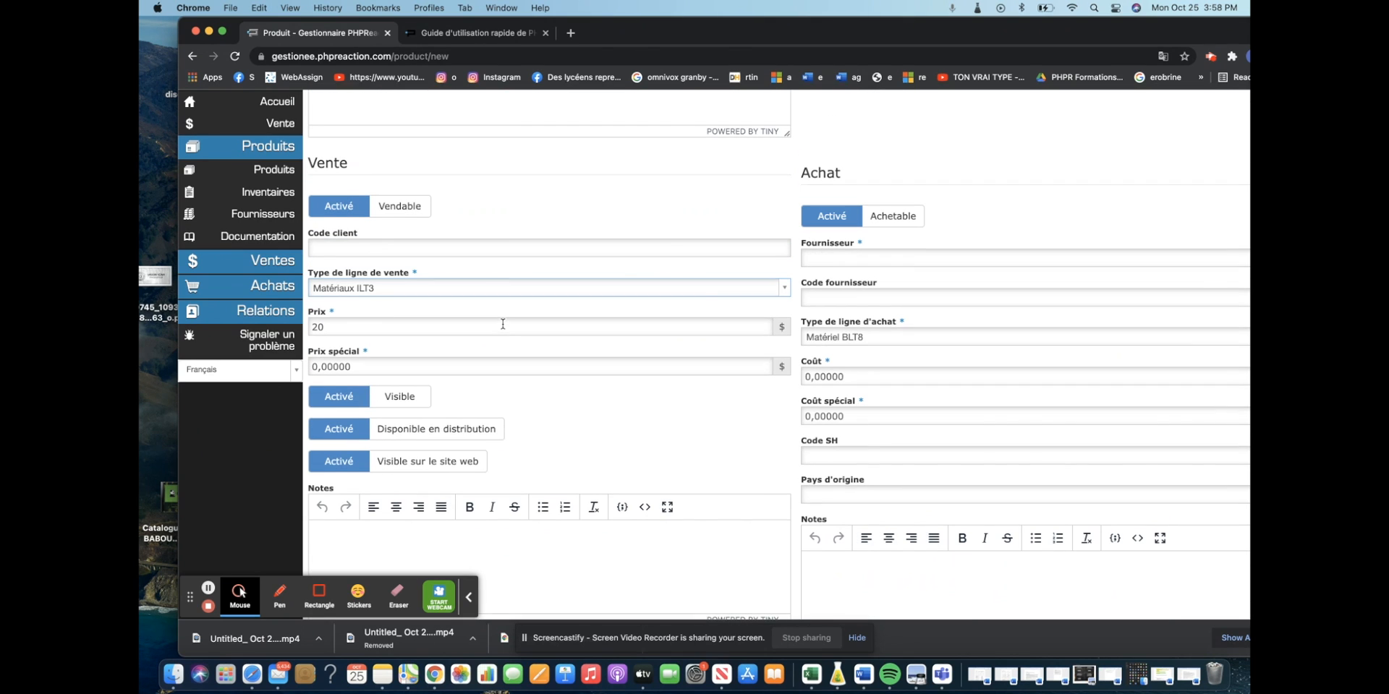
{"action": "scroll", "coordinate": [868, 217], "scroll_direction": "down", "scroll_amount": 2}
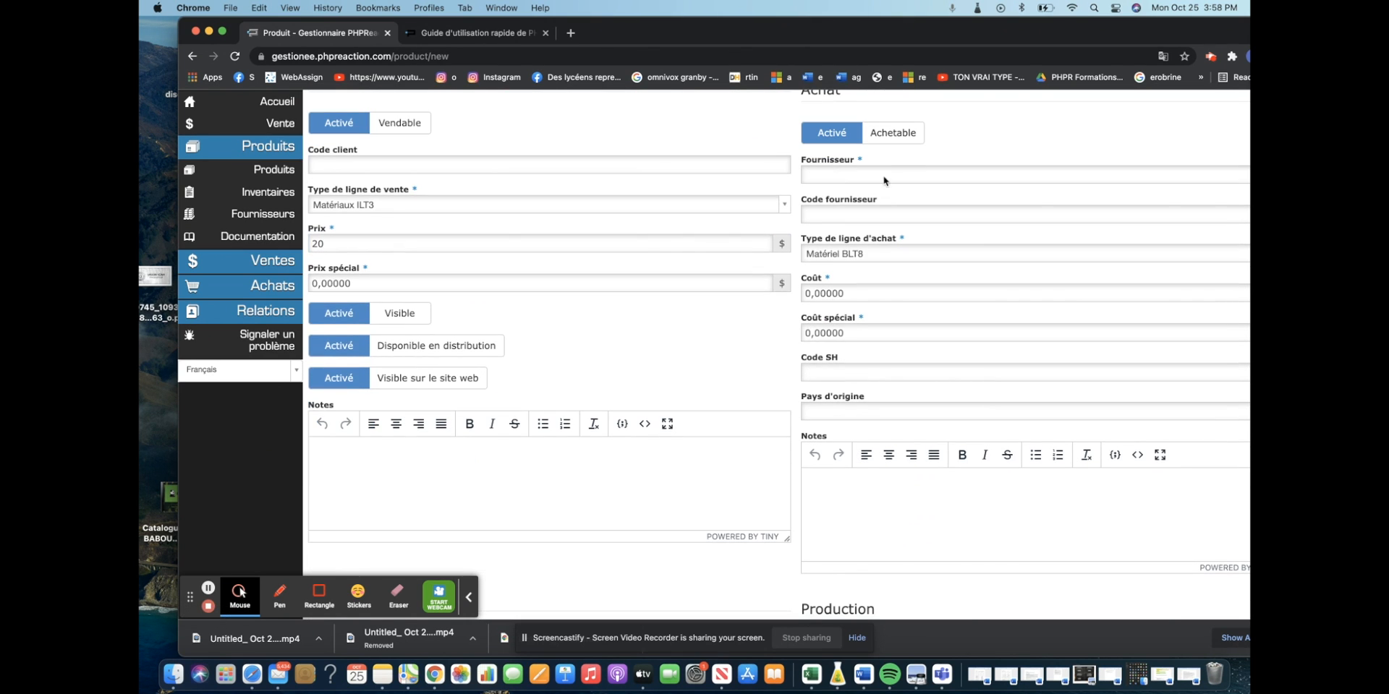
{"action": "left_click", "coordinate": [906, 143]}
{"action": "scroll", "coordinate": [856, 163], "scroll_direction": "up", "scroll_amount": 1}
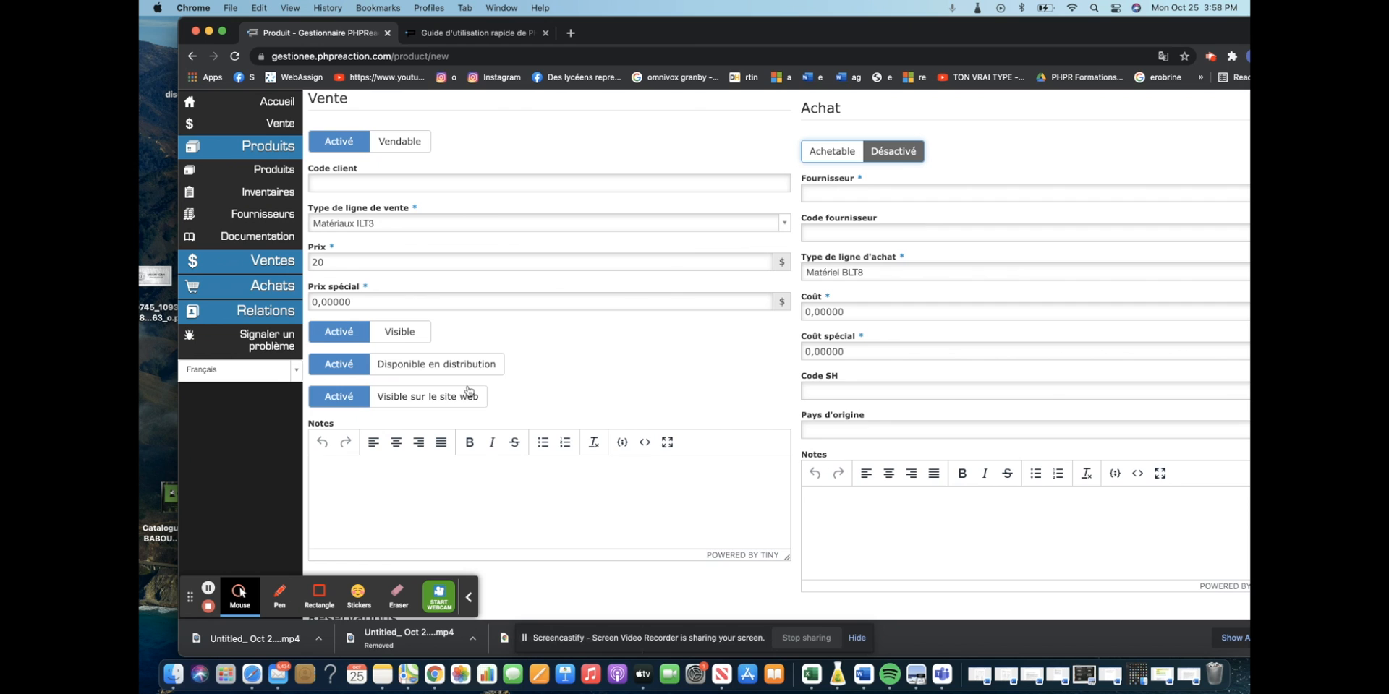
- Enable the Productible option for the product in the Production section
{"action": "scroll", "coordinate": [915, 220], "scroll_direction": "down", "scroll_amount": 2}
{"action": "scroll", "coordinate": [514, 412], "scroll_direction": "up", "scroll_amount": 3}
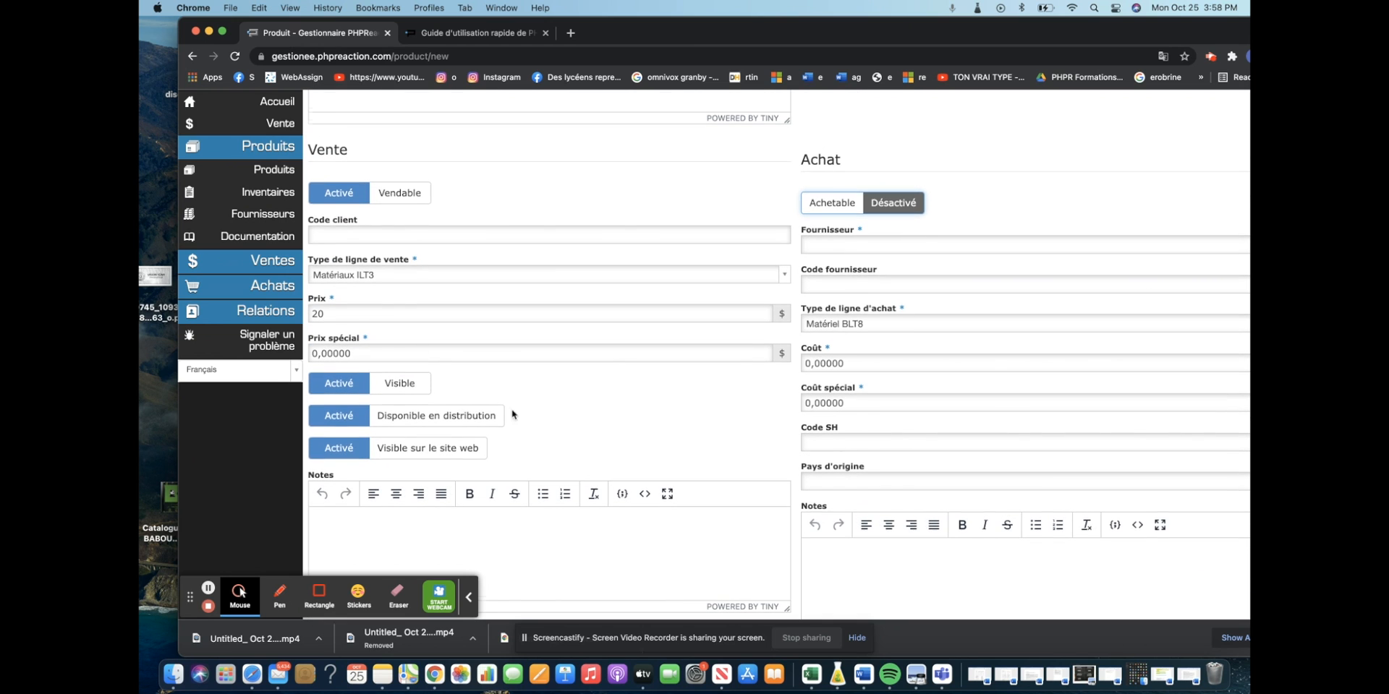
{"action": "scroll", "coordinate": [484, 397], "scroll_direction": "down", "scroll_amount": 6}
{"action": "scroll", "coordinate": [486, 403], "scroll_direction": "down", "scroll_amount": 3}
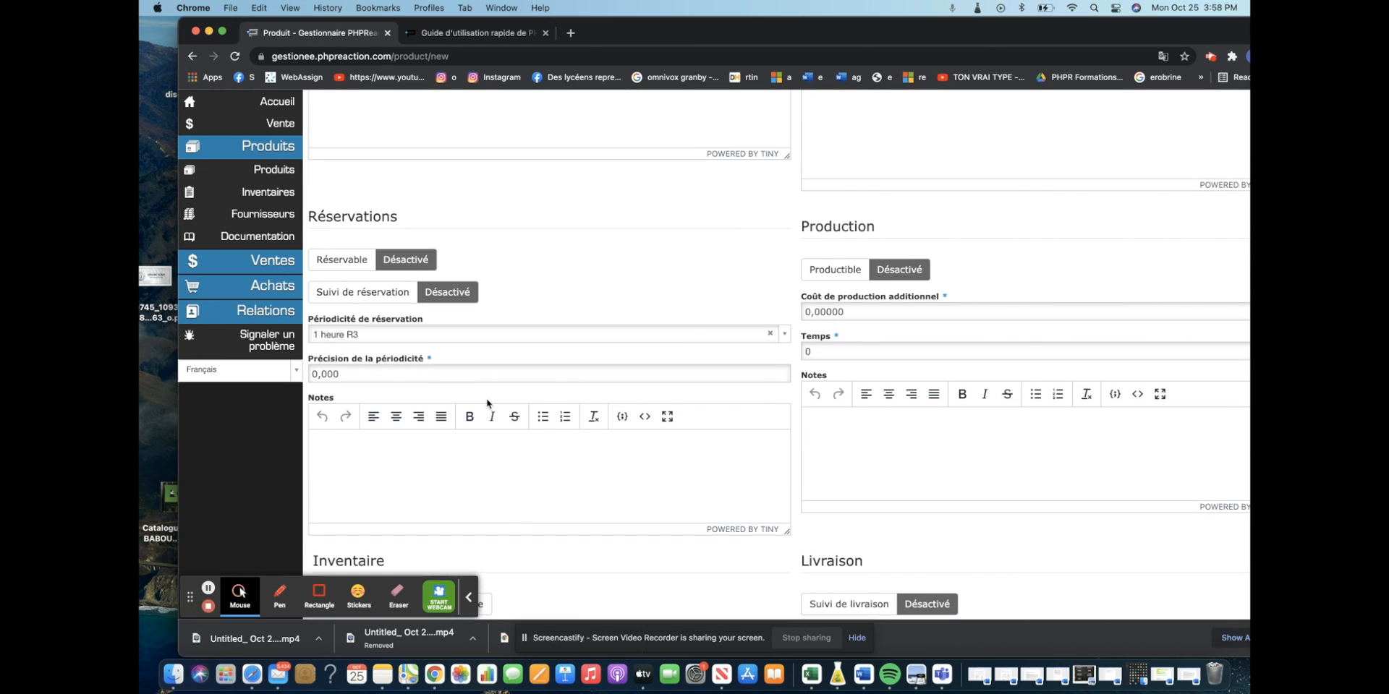
{"action": "left_click", "coordinate": [839, 269]}
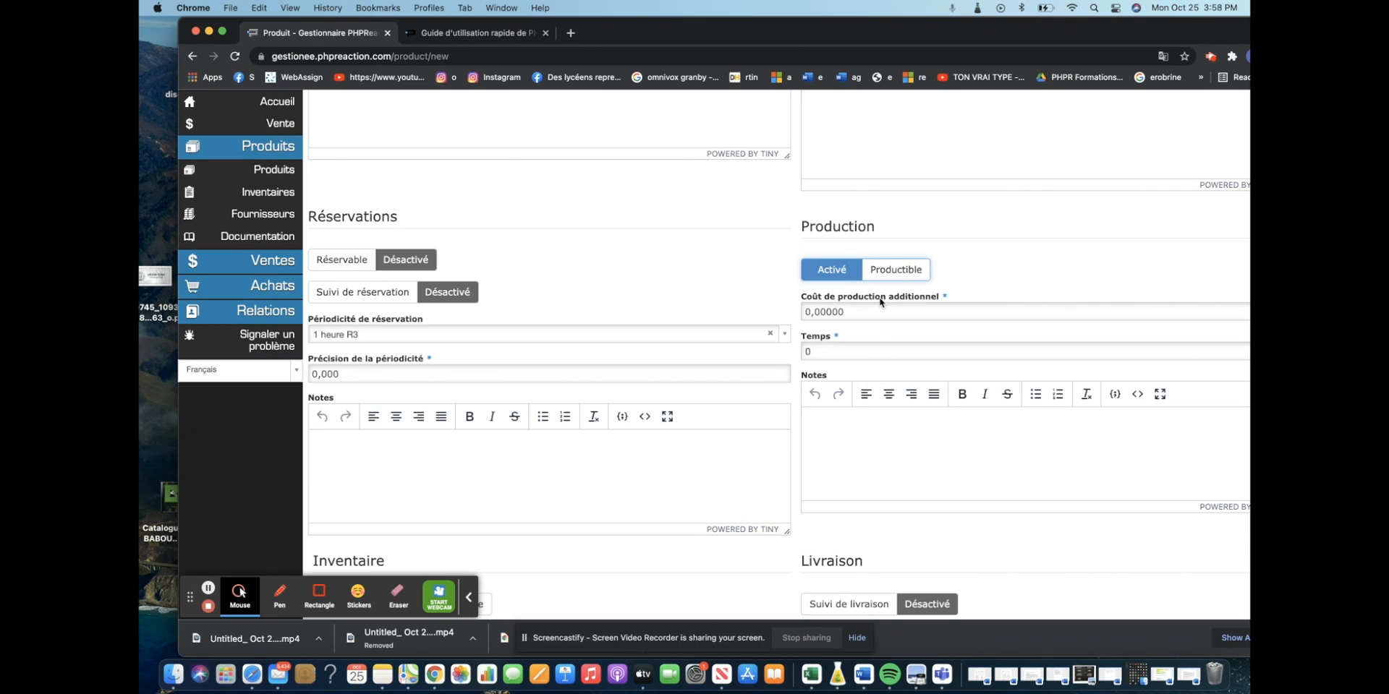
- Set the product's production time (Temps) to 1 h and its additional production cost to 0,24 $
{"action": "scroll", "coordinate": [876, 343], "scroll_direction": "down", "scroll_amount": 3}
{"action": "left_click", "coordinate": [883, 187]}
{"action": "left_click", "coordinate": [821, 231]}
{"action": "type", "text": "1"}
{"action": "left_click", "coordinate": [878, 210]}
{"action": "left_click", "coordinate": [859, 188]}
{"action": "key", "text": "BackSpace"}
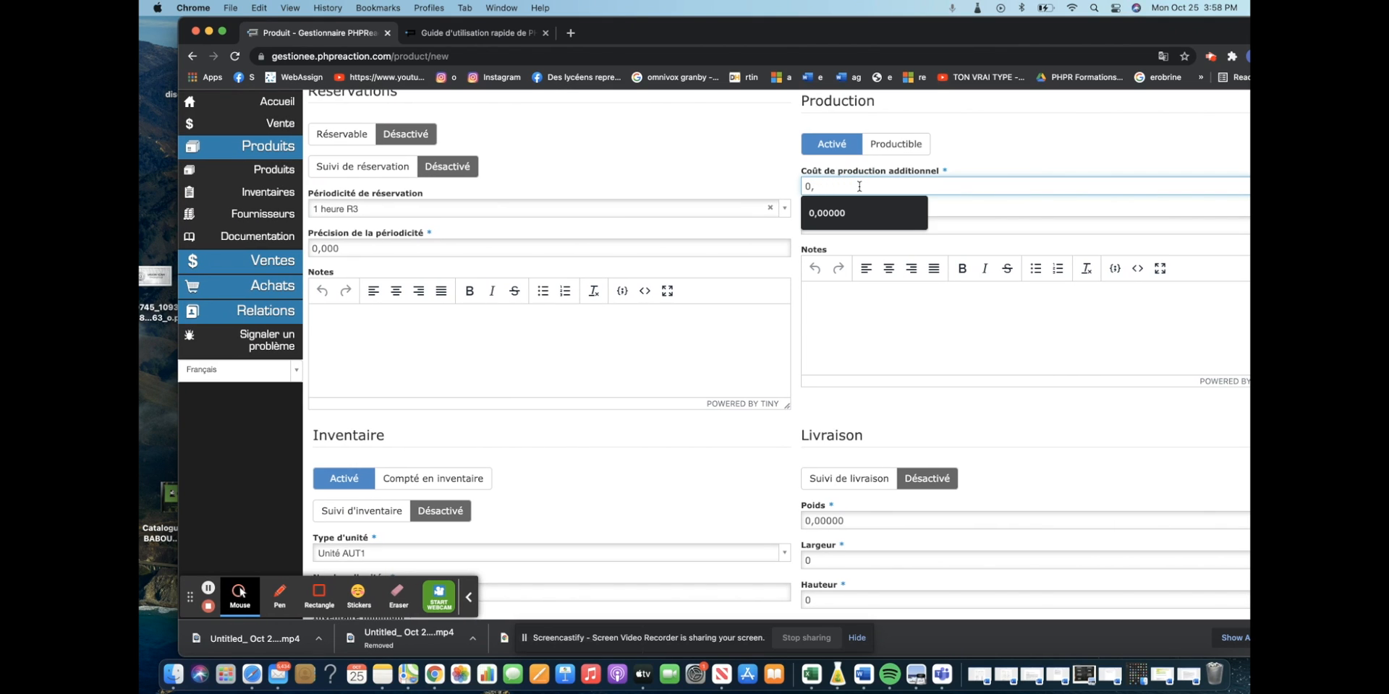
{"action": "type", "text": "24"}
{"action": "left_click", "coordinate": [952, 217]}
{"action": "scroll", "coordinate": [933, 238], "scroll_direction": "up", "scroll_amount": 1}
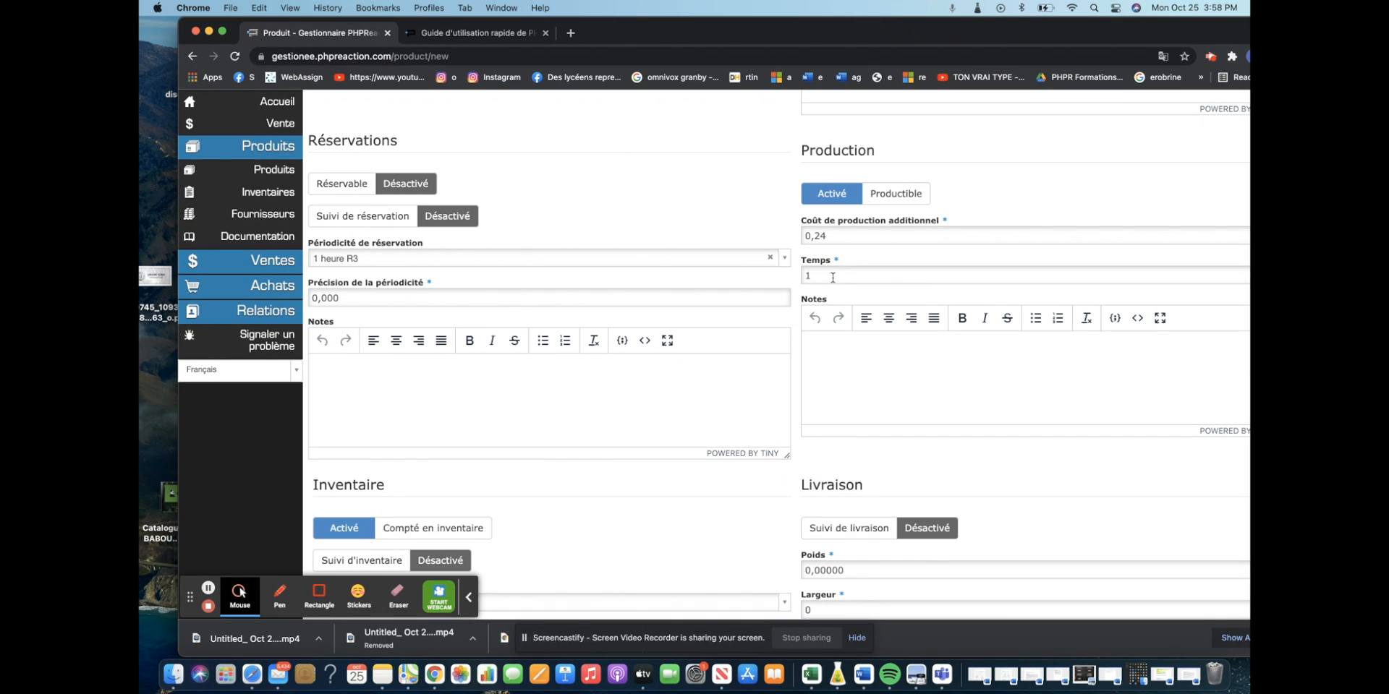
- Set the product's minimum inventory to 5 and its maximum inventory to 15 in the Inventaire section
{"action": "scroll", "coordinate": [855, 245], "scroll_direction": "up", "scroll_amount": 5}
{"action": "scroll", "coordinate": [854, 249], "scroll_direction": "down", "scroll_amount": 4}
{"action": "scroll", "coordinate": [854, 253], "scroll_direction": "up", "scroll_amount": 5}
{"action": "scroll", "coordinate": [855, 253], "scroll_direction": "down", "scroll_amount": 9}
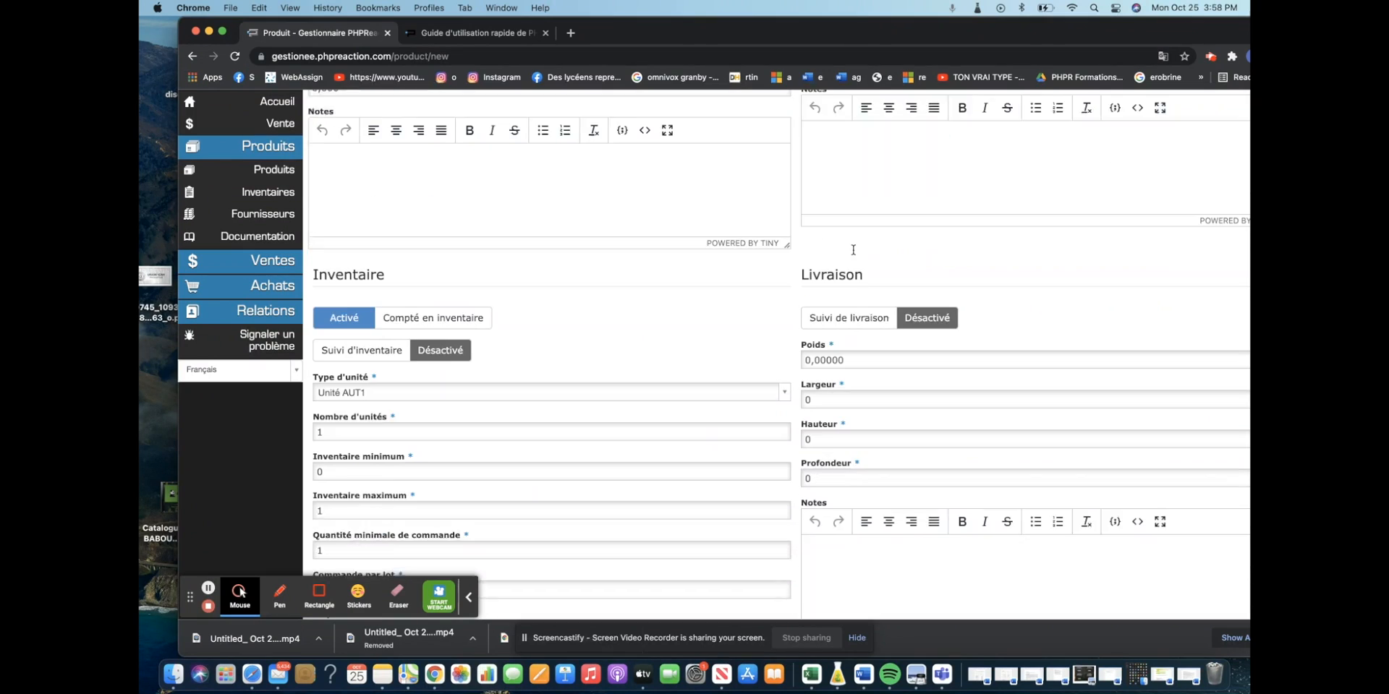
{"action": "scroll", "coordinate": [854, 253], "scroll_direction": "down", "scroll_amount": 5}
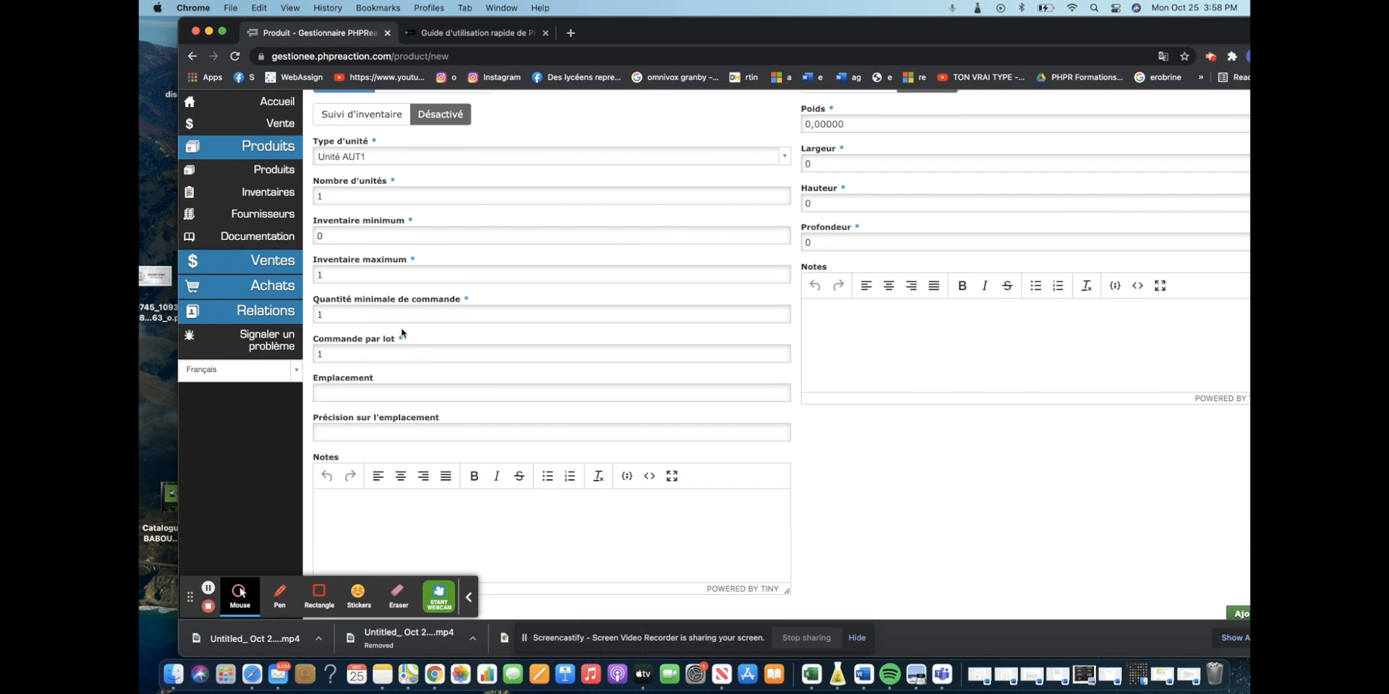
{"action": "left_click", "coordinate": [354, 238]}
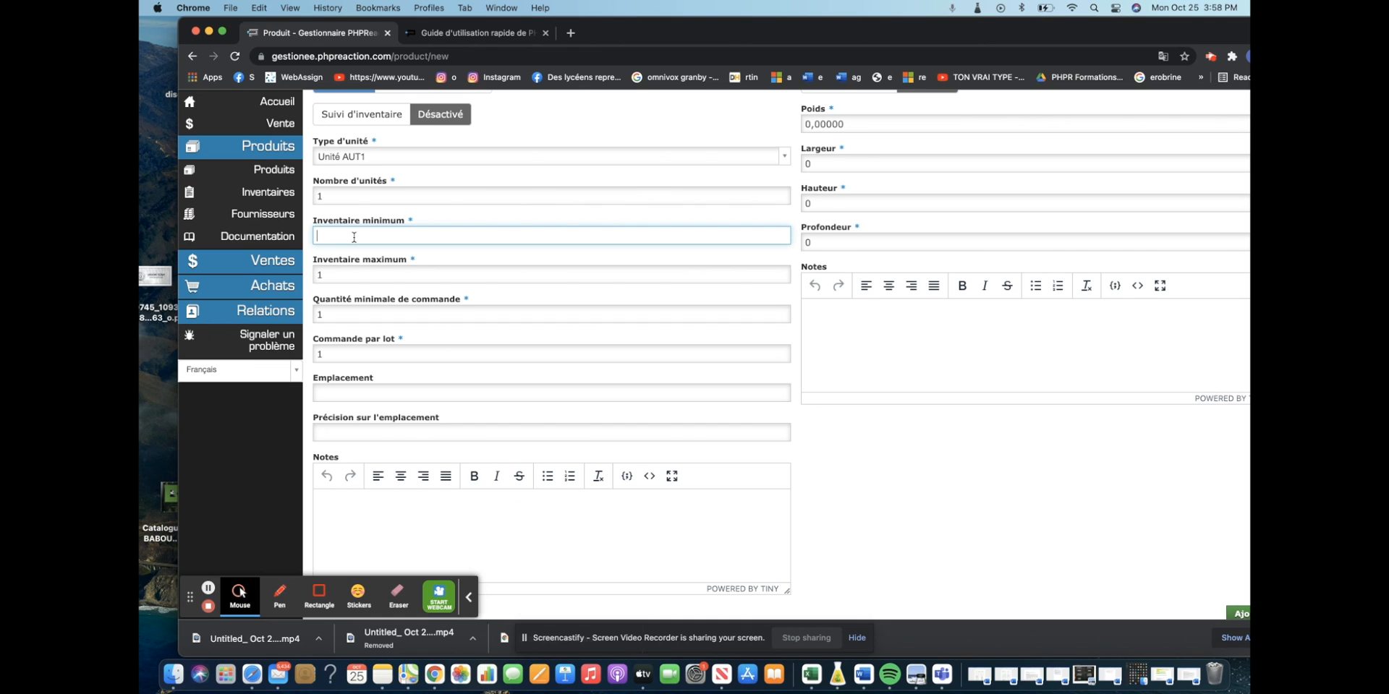
{"action": "left_click", "coordinate": [436, 254]}
{"action": "left_click", "coordinate": [382, 273]}
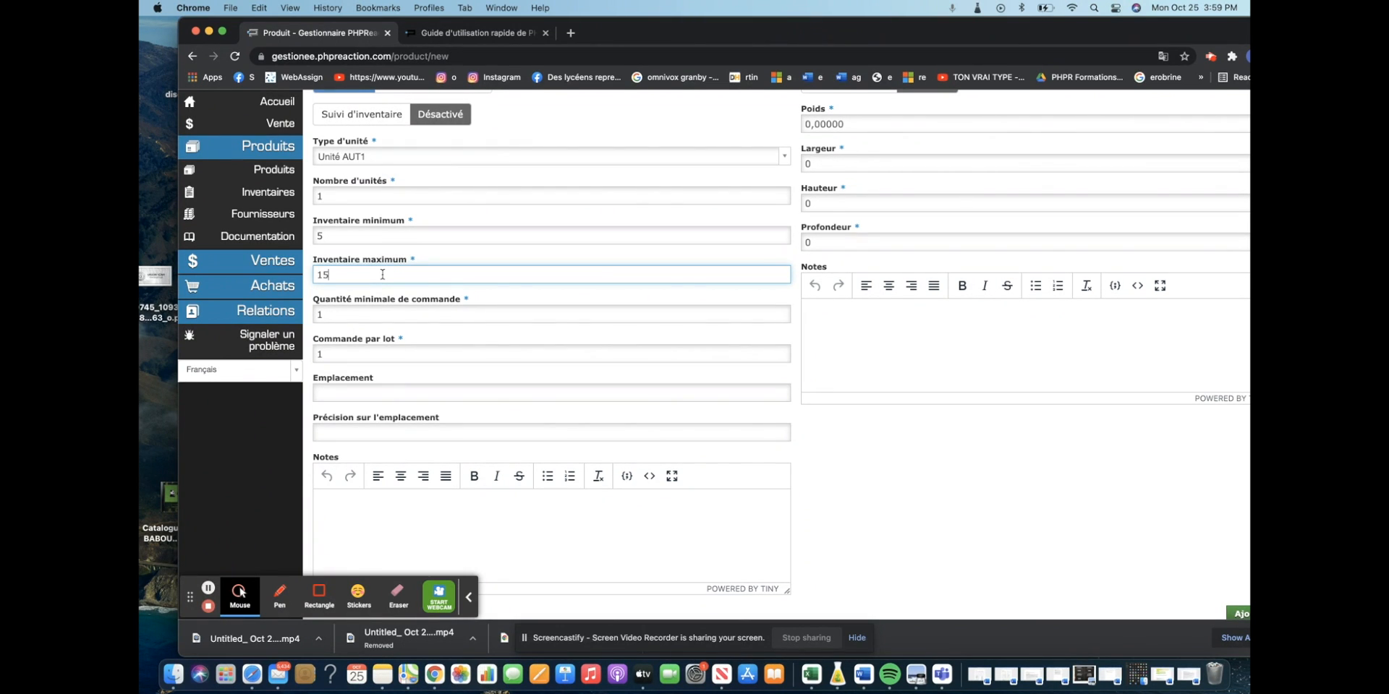
{"action": "left_click", "coordinate": [471, 262]}
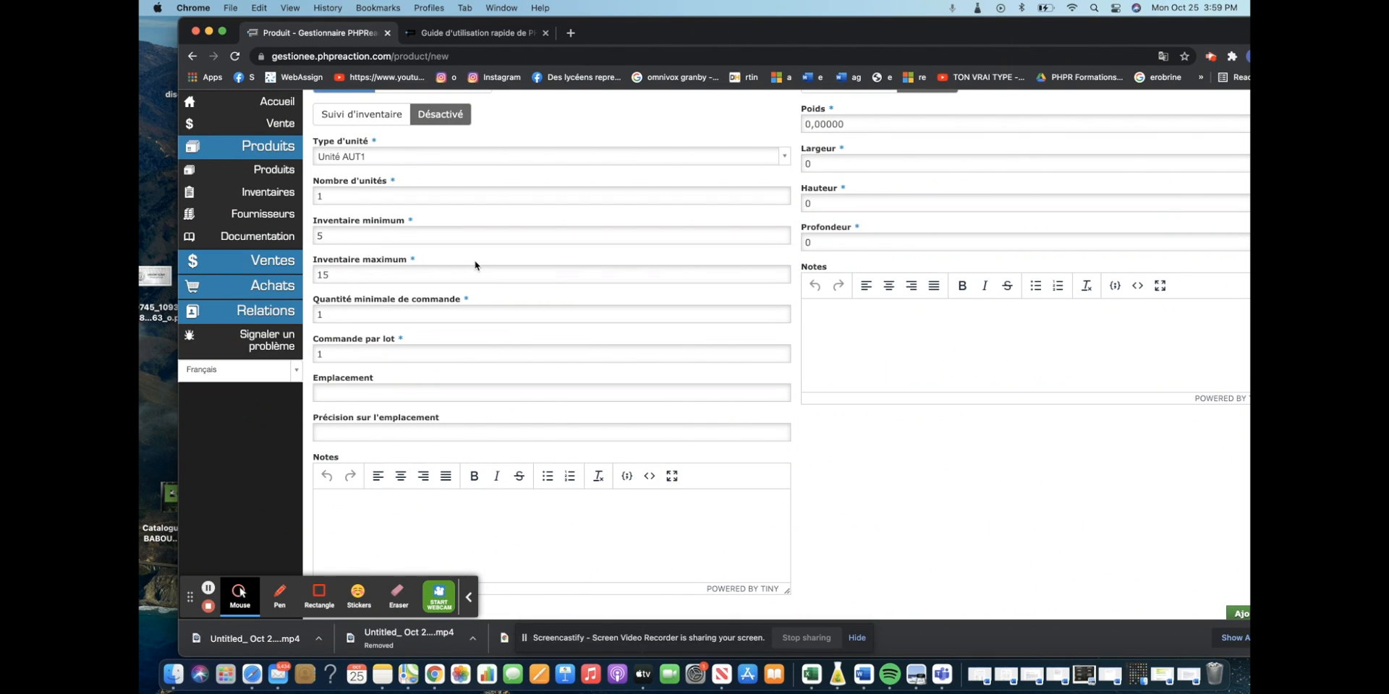
- Check the entries in the product form and try to add the new product without a supplier
{"action": "scroll", "coordinate": [1045, 477], "scroll_direction": "down", "scroll_amount": 2}
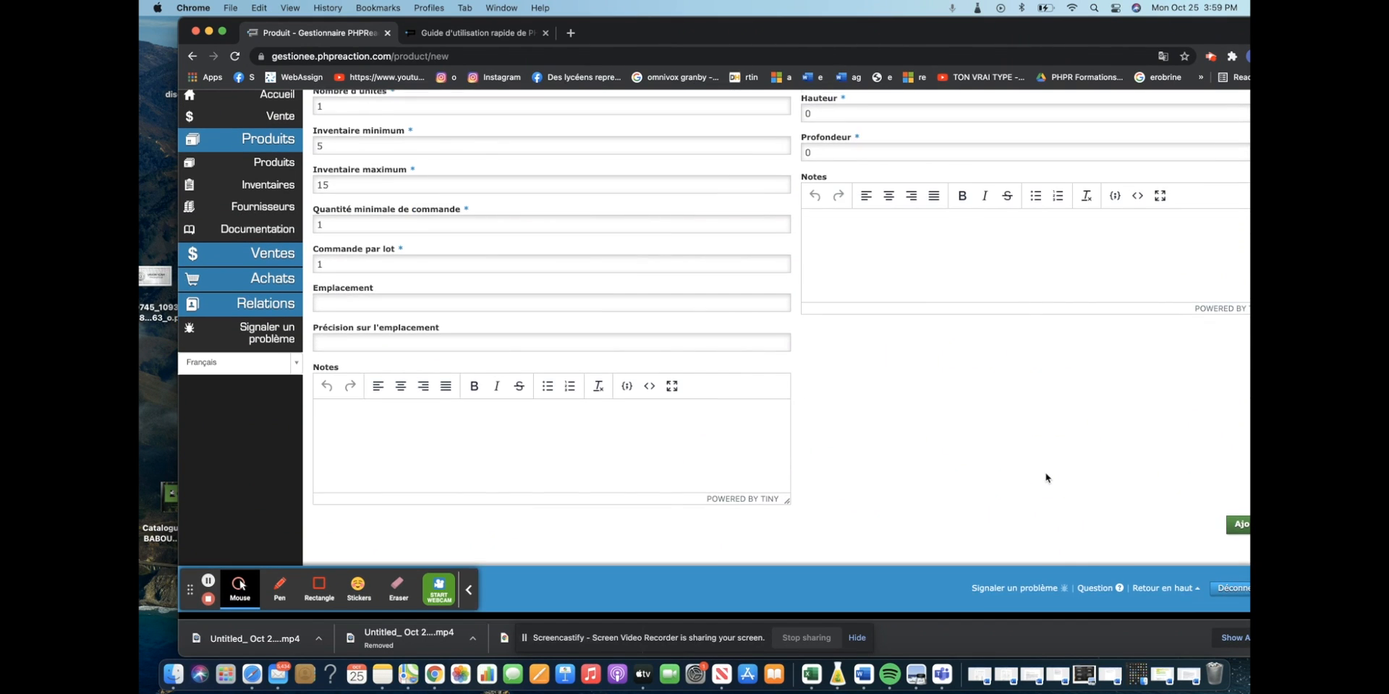
{"action": "scroll", "coordinate": [1045, 478], "scroll_direction": "up", "scroll_amount": 5}
{"action": "scroll", "coordinate": [1045, 478], "scroll_direction": "up", "scroll_amount": 10}
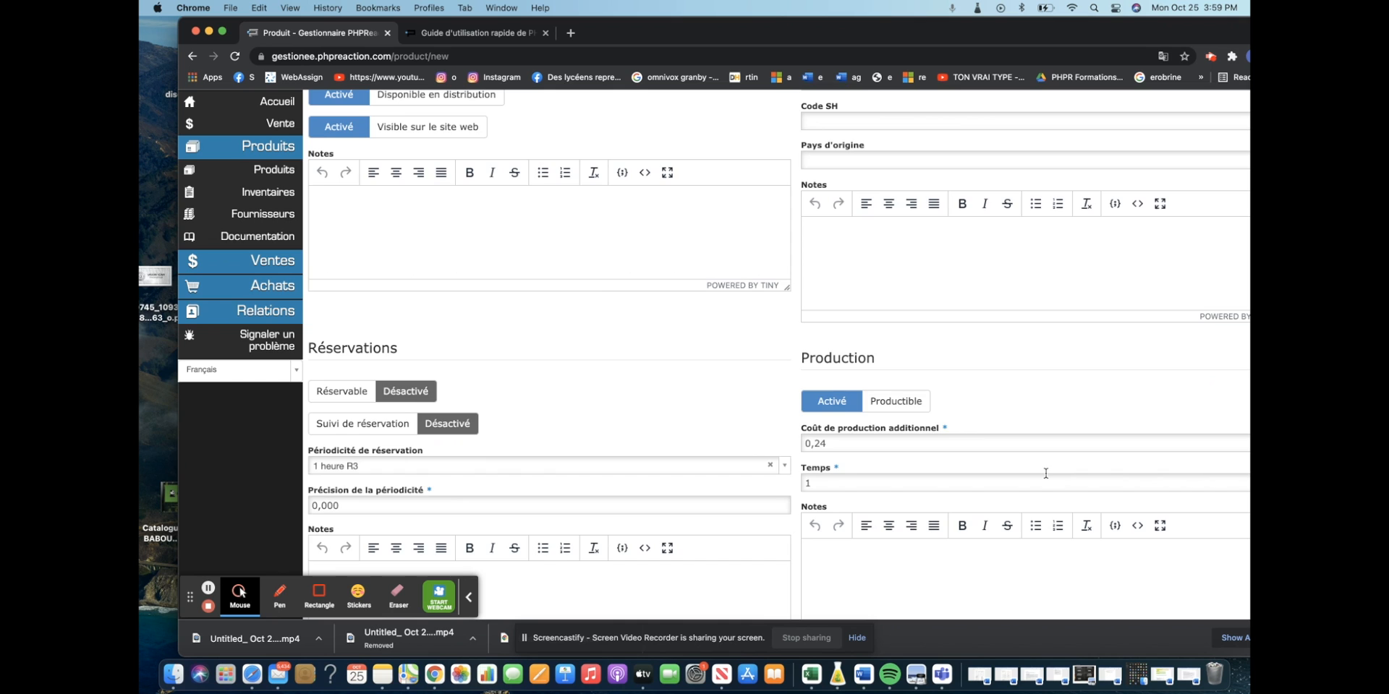
{"action": "scroll", "coordinate": [629, 477], "scroll_direction": "down", "scroll_amount": 15}
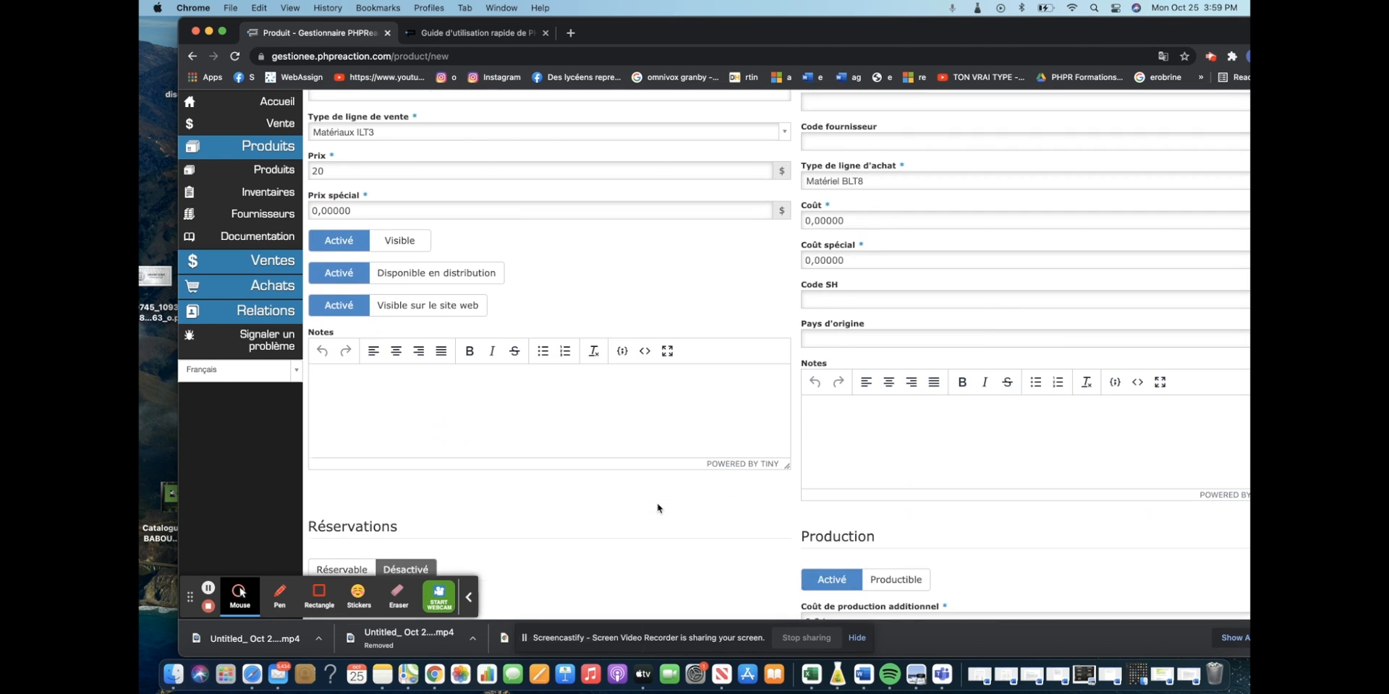
{"action": "left_click", "coordinate": [1241, 532]}
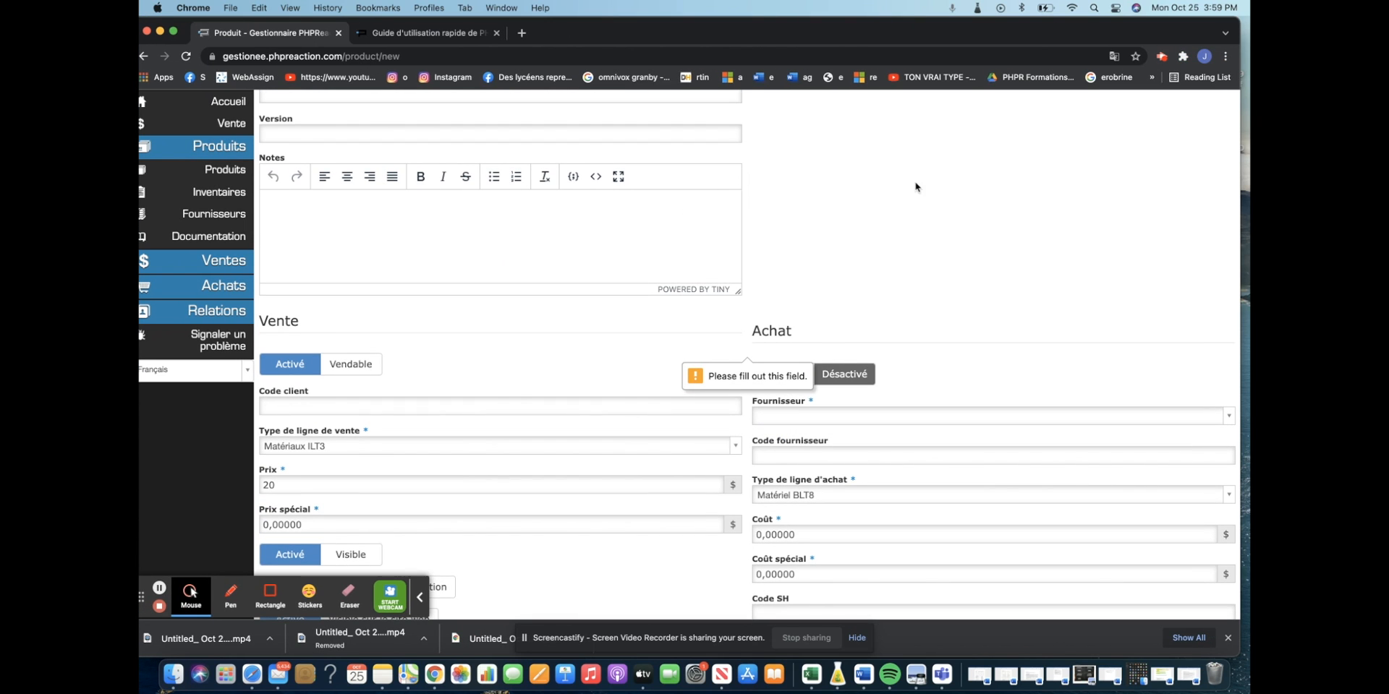
{"action": "scroll", "coordinate": [890, 392], "scroll_direction": "down", "scroll_amount": 3}
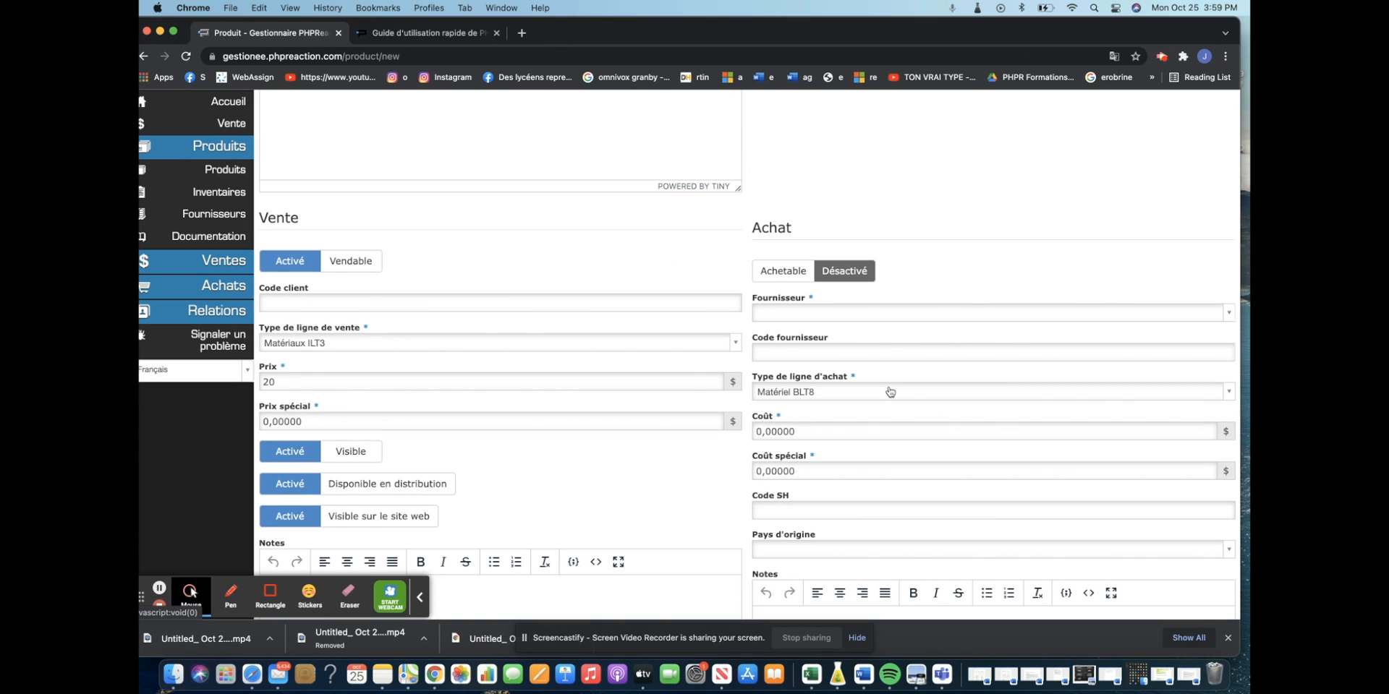
{"action": "scroll", "coordinate": [777, 447], "scroll_direction": "down", "scroll_amount": 10}
{"action": "scroll", "coordinate": [776, 444], "scroll_direction": "down", "scroll_amount": 10}
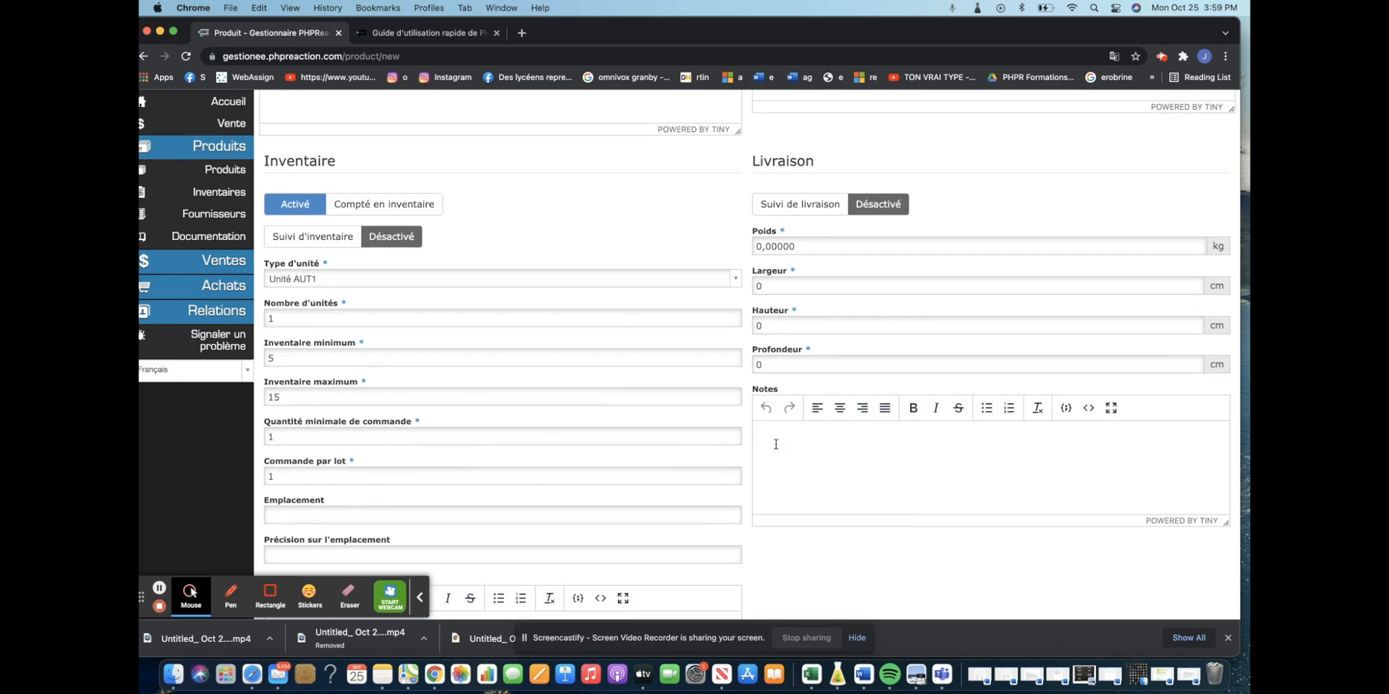
{"action": "left_click", "coordinate": [1186, 528]}
{"action": "scroll", "coordinate": [868, 361], "scroll_direction": "up", "scroll_amount": 6}
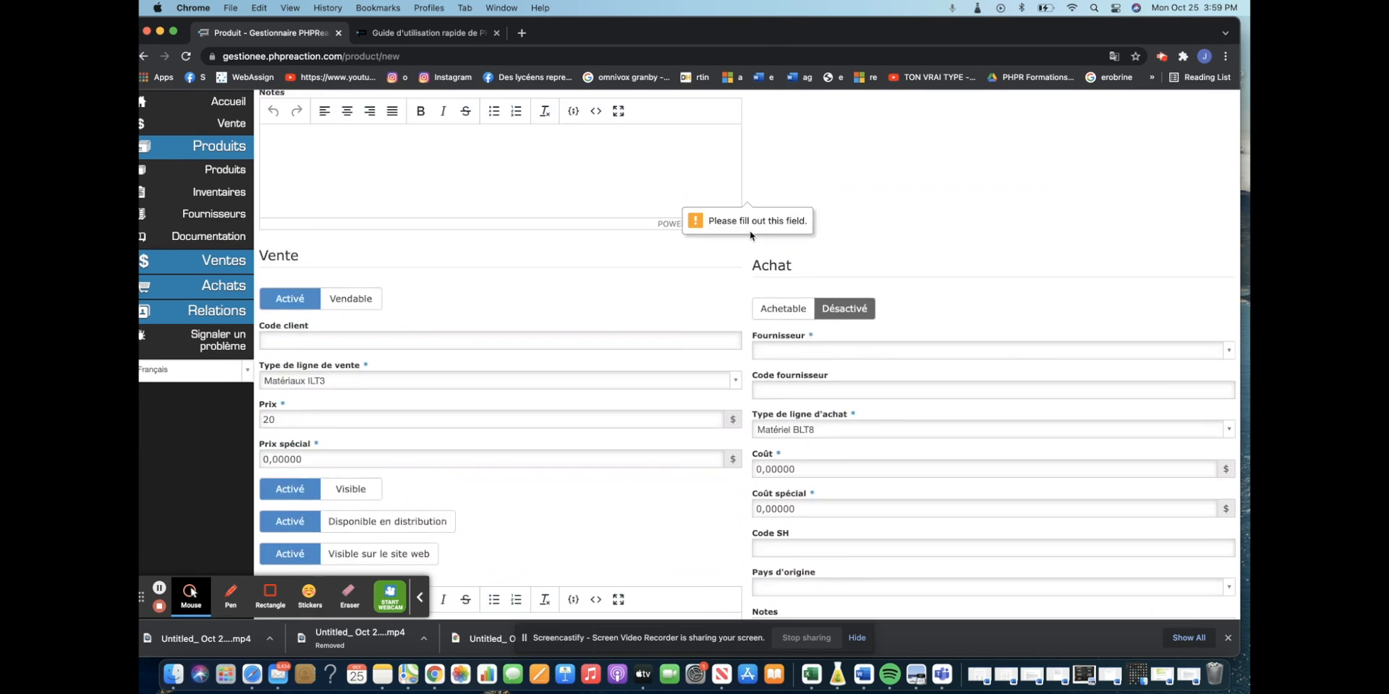
- Choose Production Sunny F5 as the supplier in the Achat section and add the new product
{"action": "left_click", "coordinate": [813, 382]}
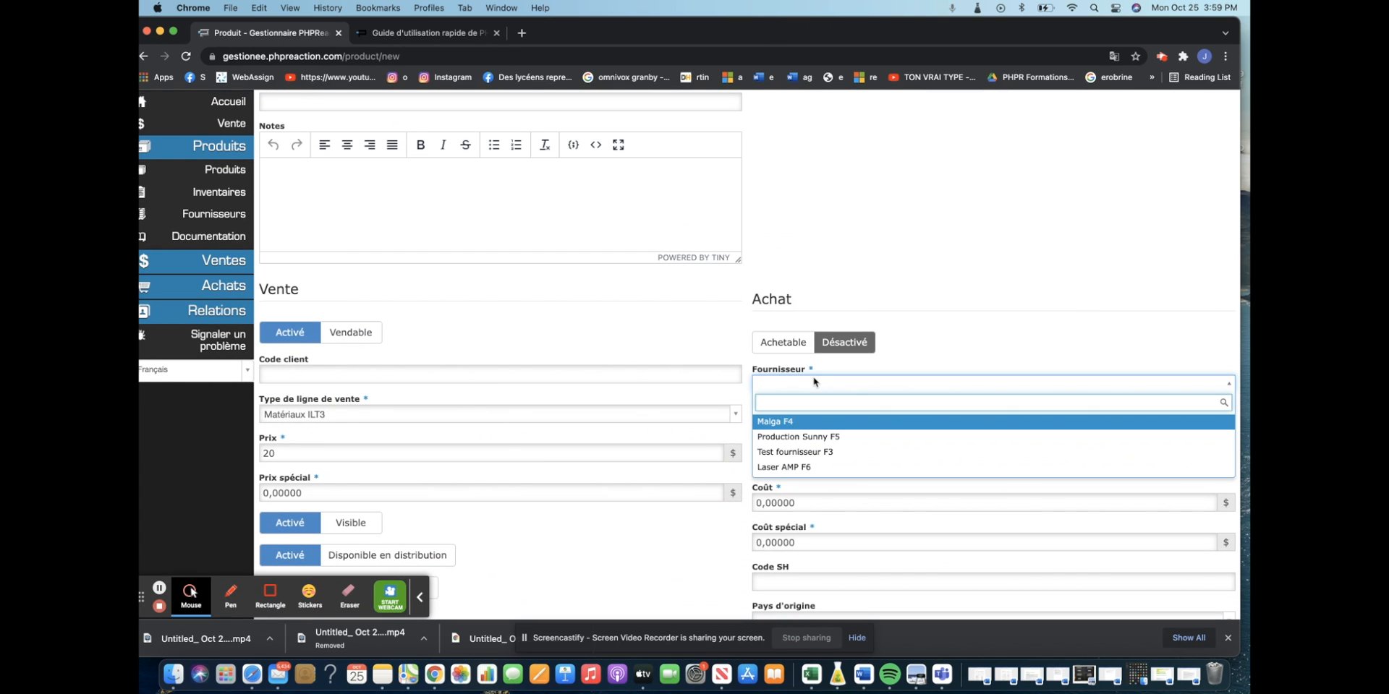
{"action": "left_click", "coordinate": [812, 437]}
{"action": "scroll", "coordinate": [827, 407], "scroll_direction": "down", "scroll_amount": 3}
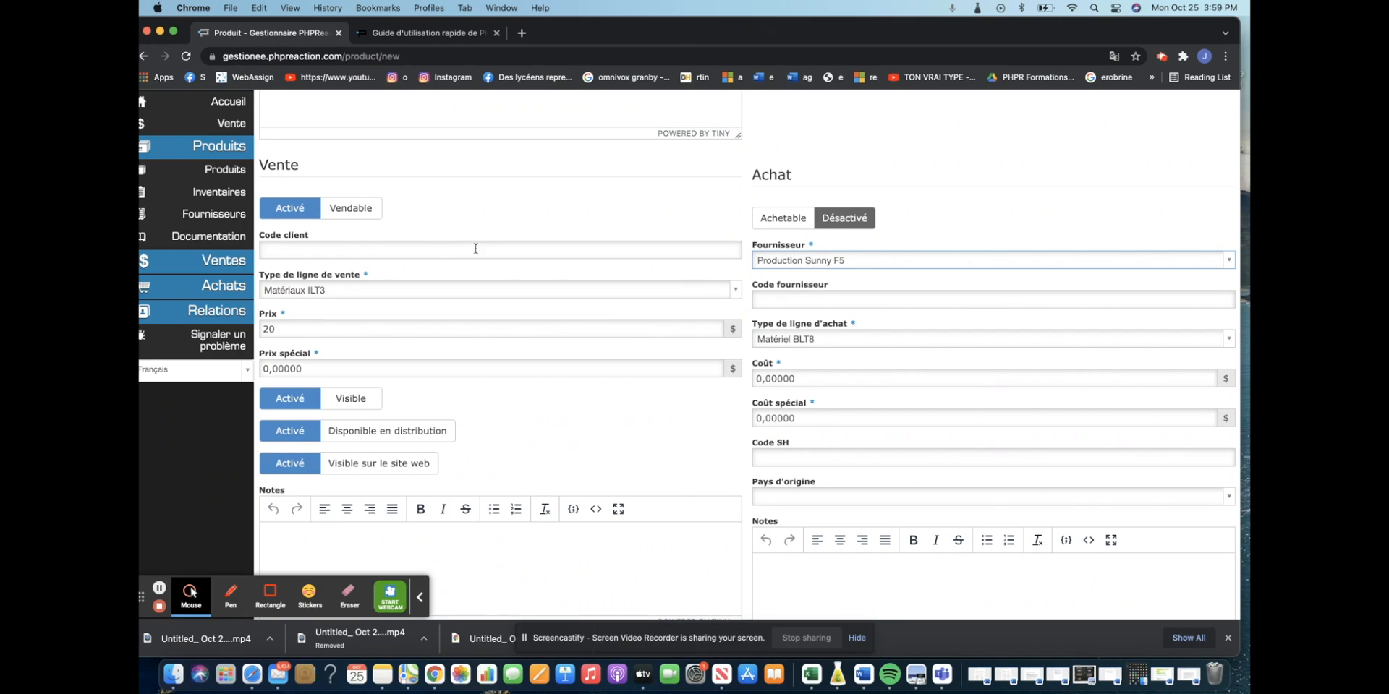
{"action": "scroll", "coordinate": [660, 343], "scroll_direction": "down", "scroll_amount": 15}
{"action": "scroll", "coordinate": [1183, 586], "scroll_direction": "down", "scroll_amount": 4}
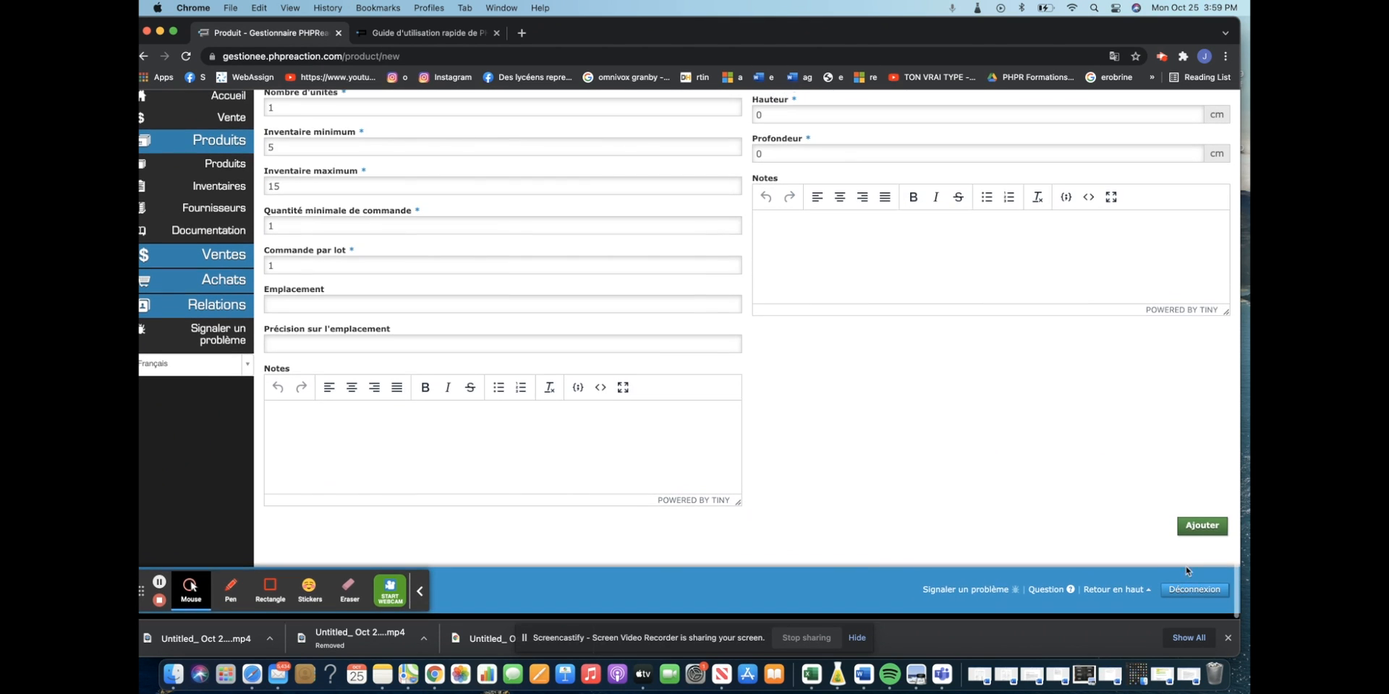
{"action": "left_click", "coordinate": [1195, 543]}
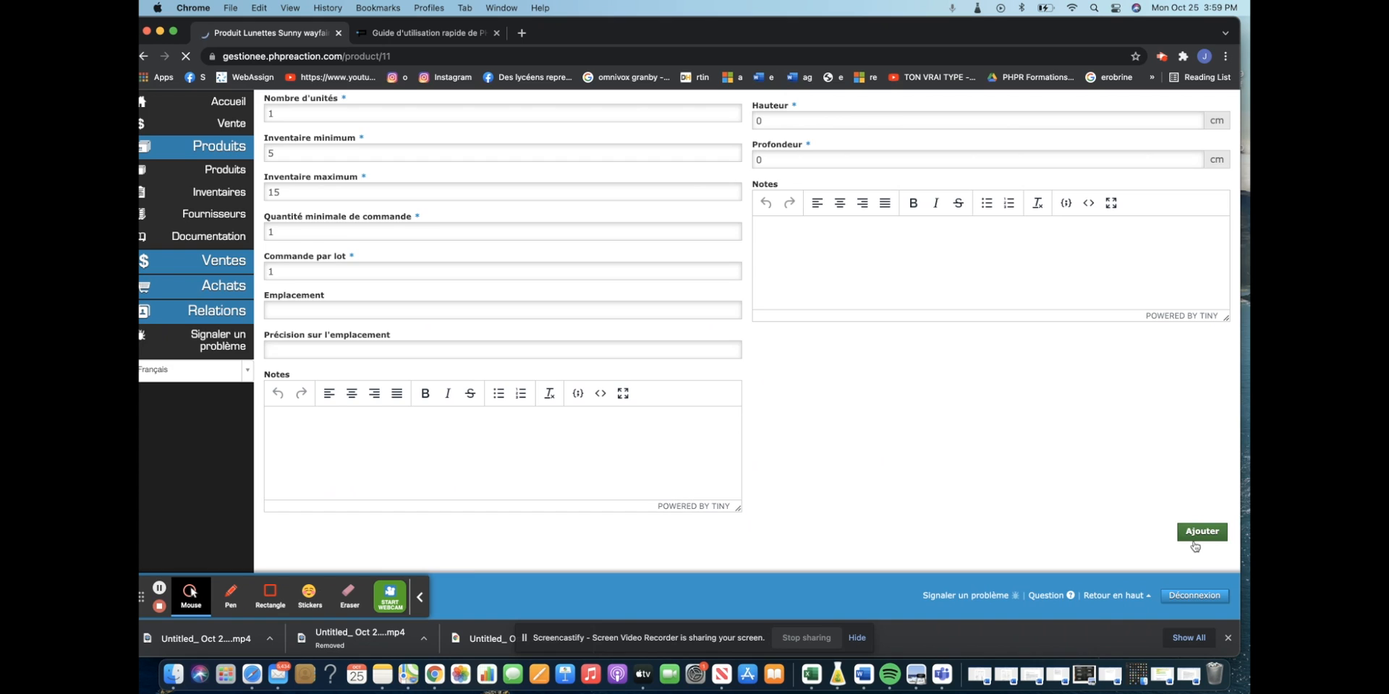
- Look over the new product's page and expand its Composantes section
{"action": "scroll", "coordinate": [478, 440], "scroll_direction": "down", "scroll_amount": 1}
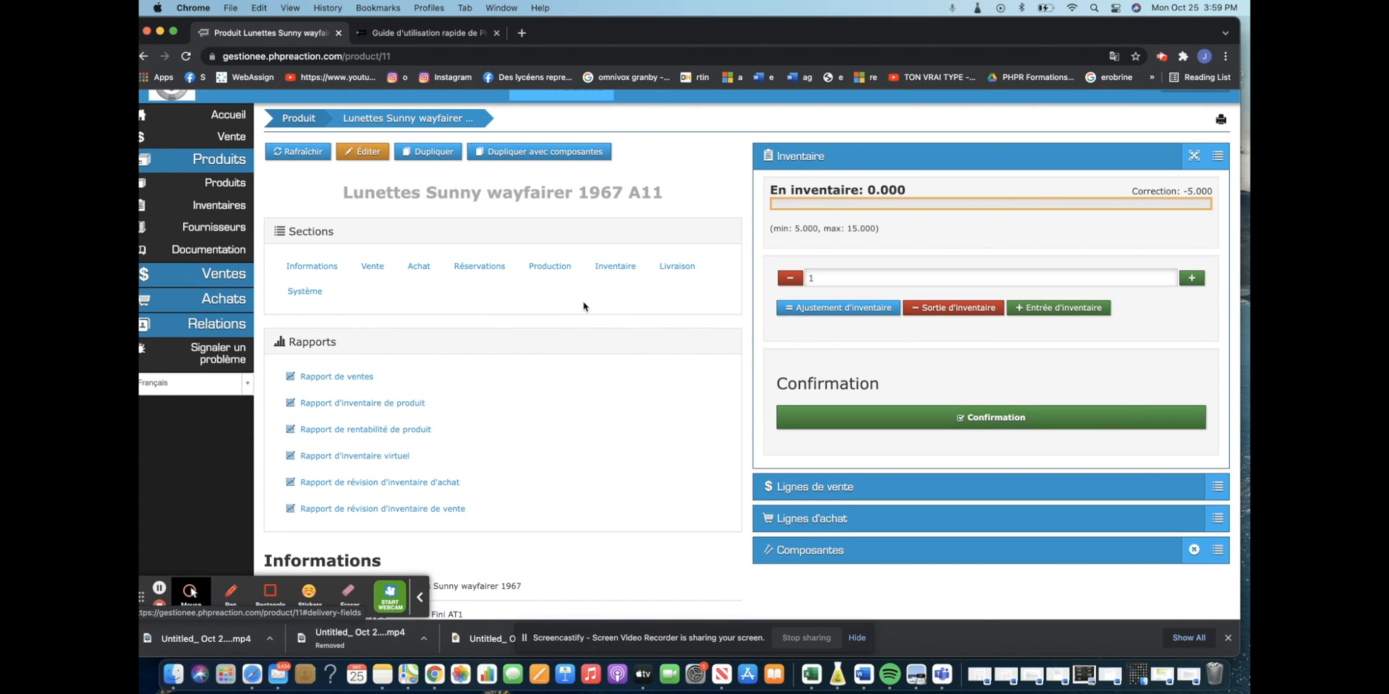
{"action": "scroll", "coordinate": [496, 303], "scroll_direction": "down", "scroll_amount": 1}
{"action": "scroll", "coordinate": [345, 319], "scroll_direction": "down", "scroll_amount": 10}
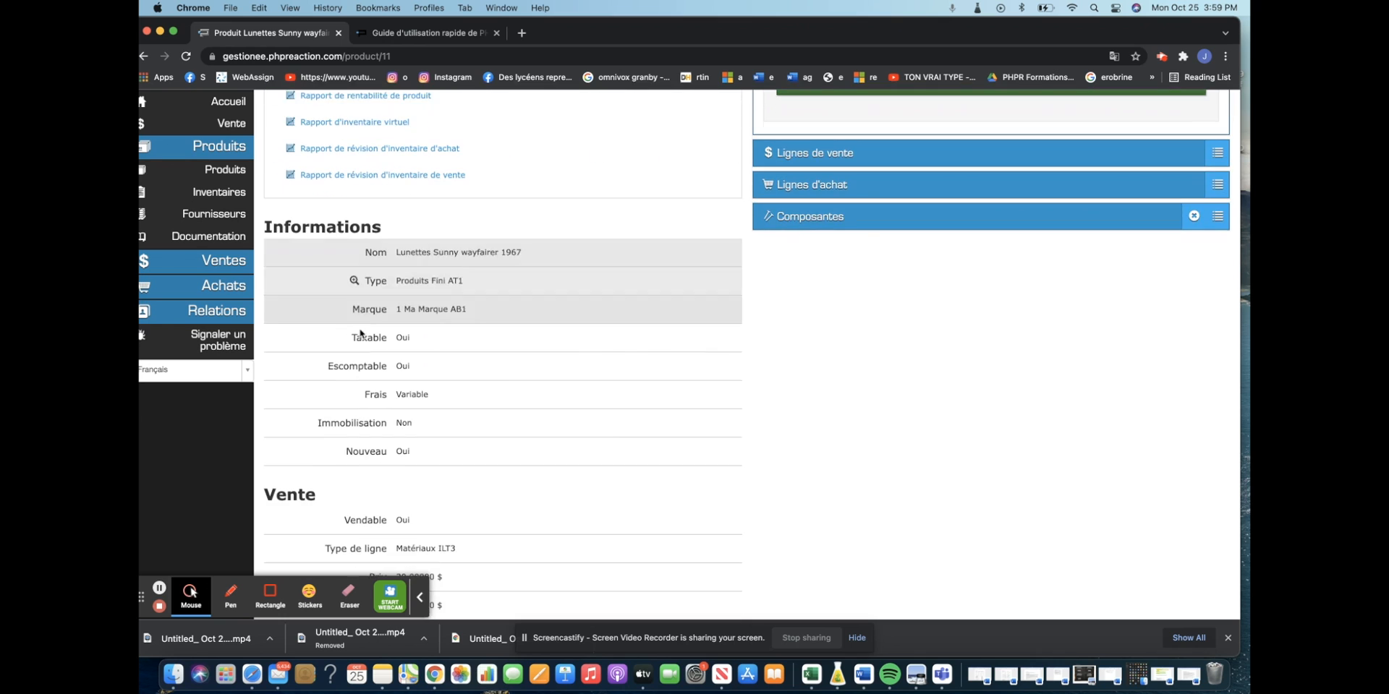
{"action": "scroll", "coordinate": [609, 423], "scroll_direction": "up", "scroll_amount": 10}
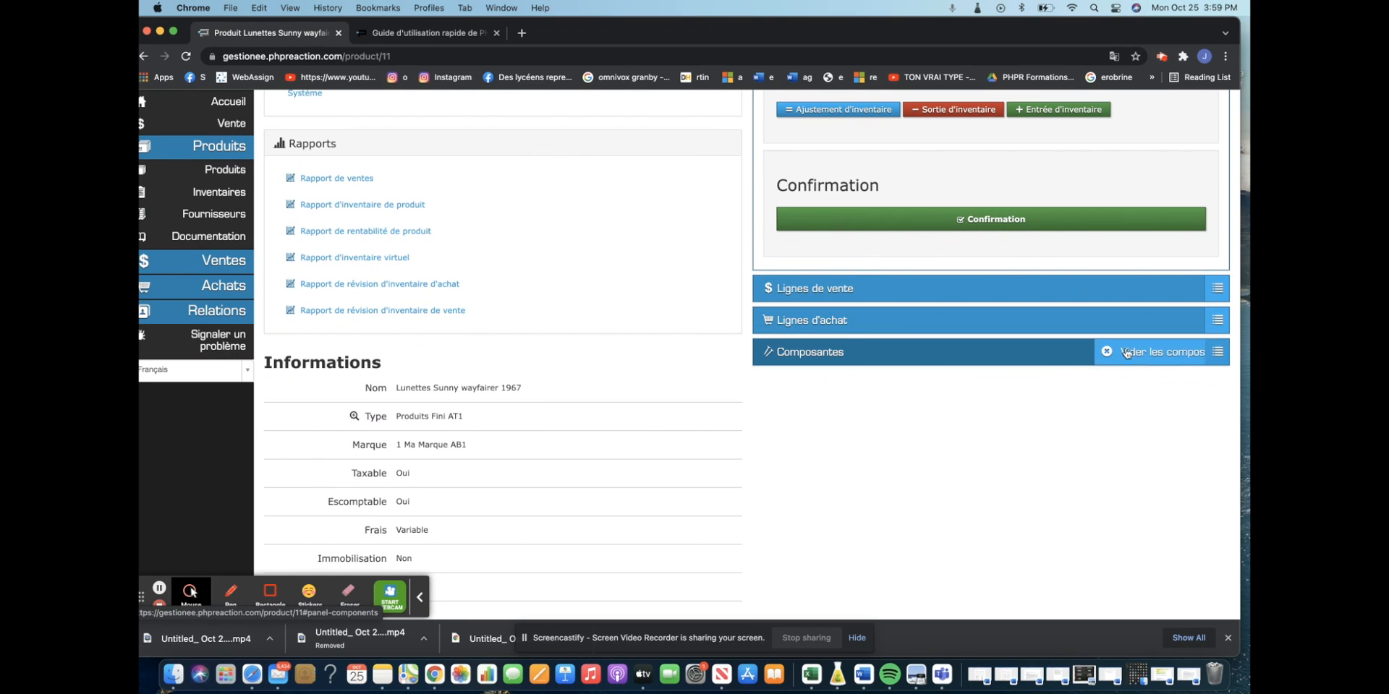
{"action": "left_click", "coordinate": [977, 353]}
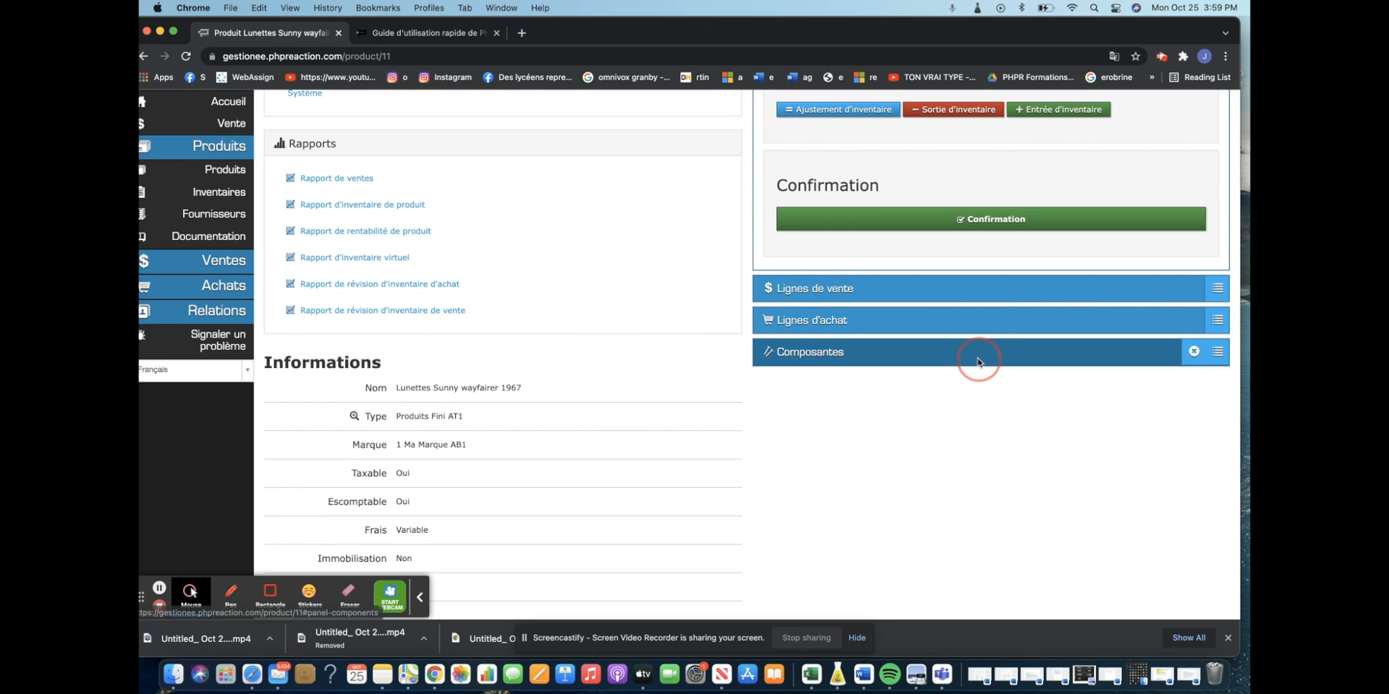
{"action": "scroll", "coordinate": [925, 217], "scroll_direction": "up", "scroll_amount": 3}
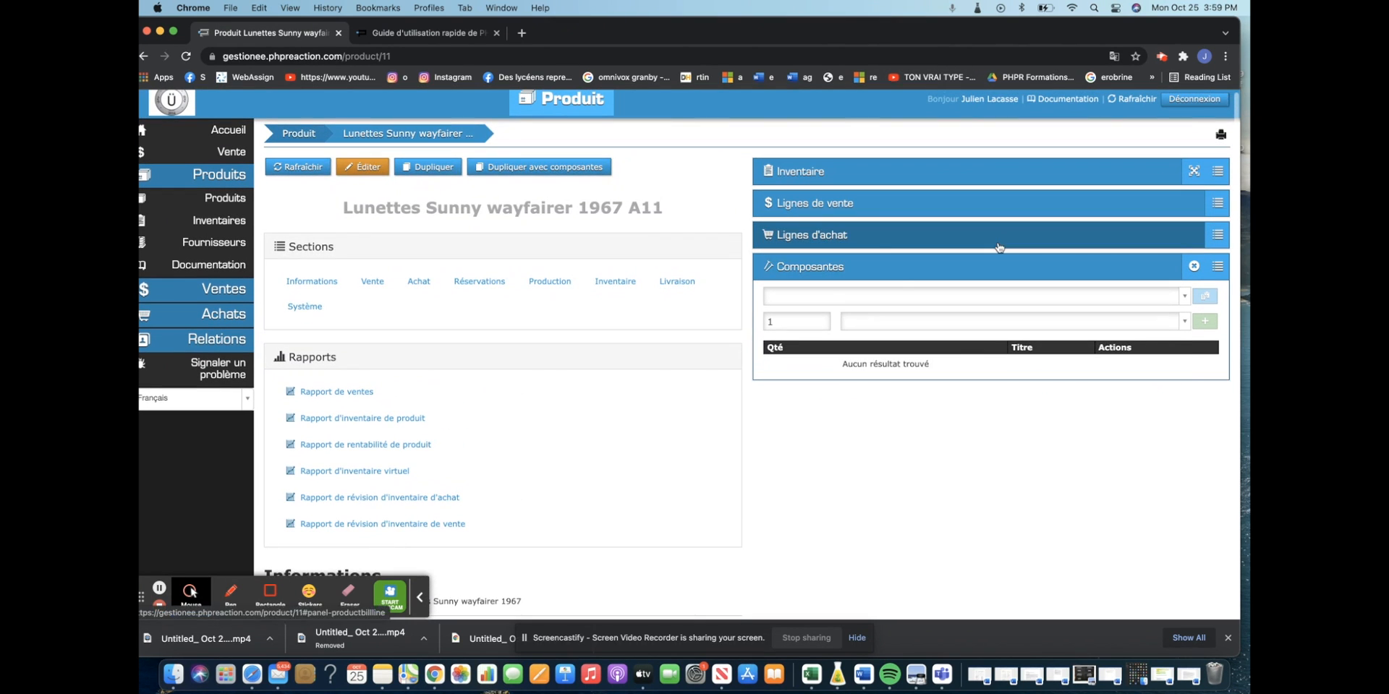
- Add Branche Aliminium 14.3cm A6 to the product's components with a quantity of 2
{"action": "left_click", "coordinate": [837, 296]}
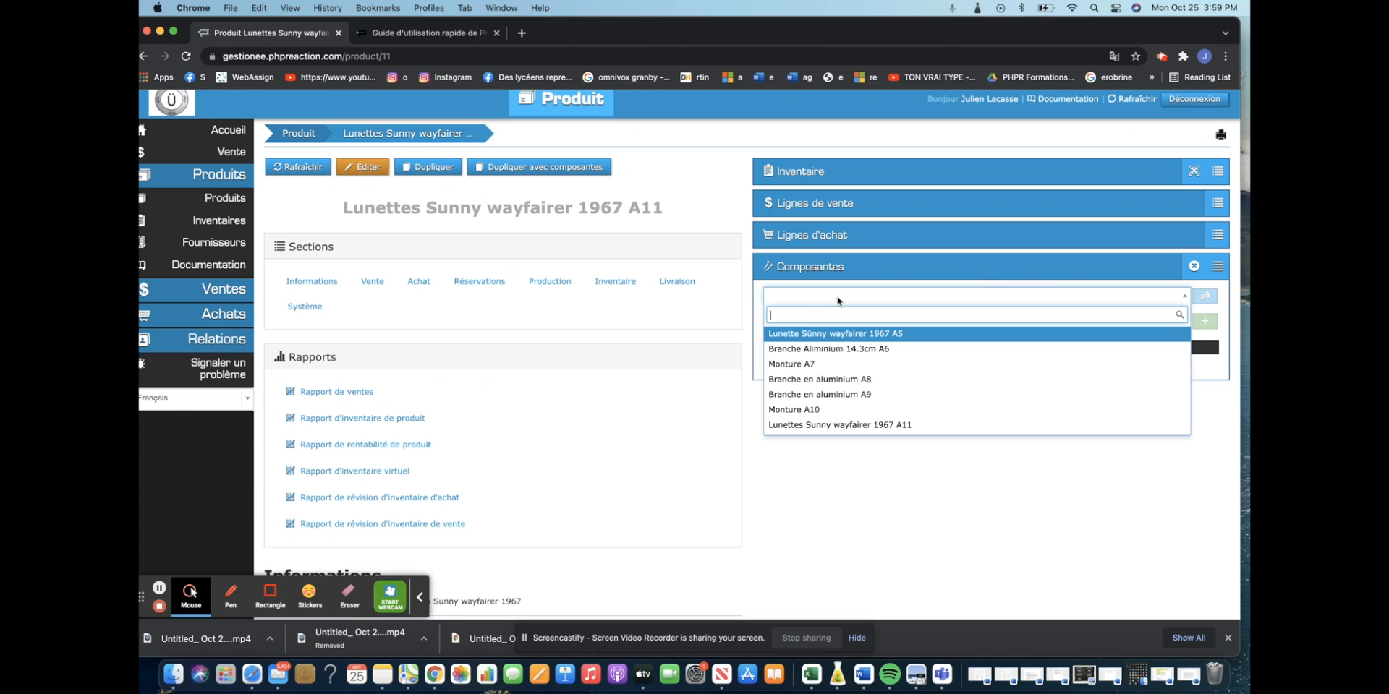
{"action": "left_click", "coordinate": [864, 350]}
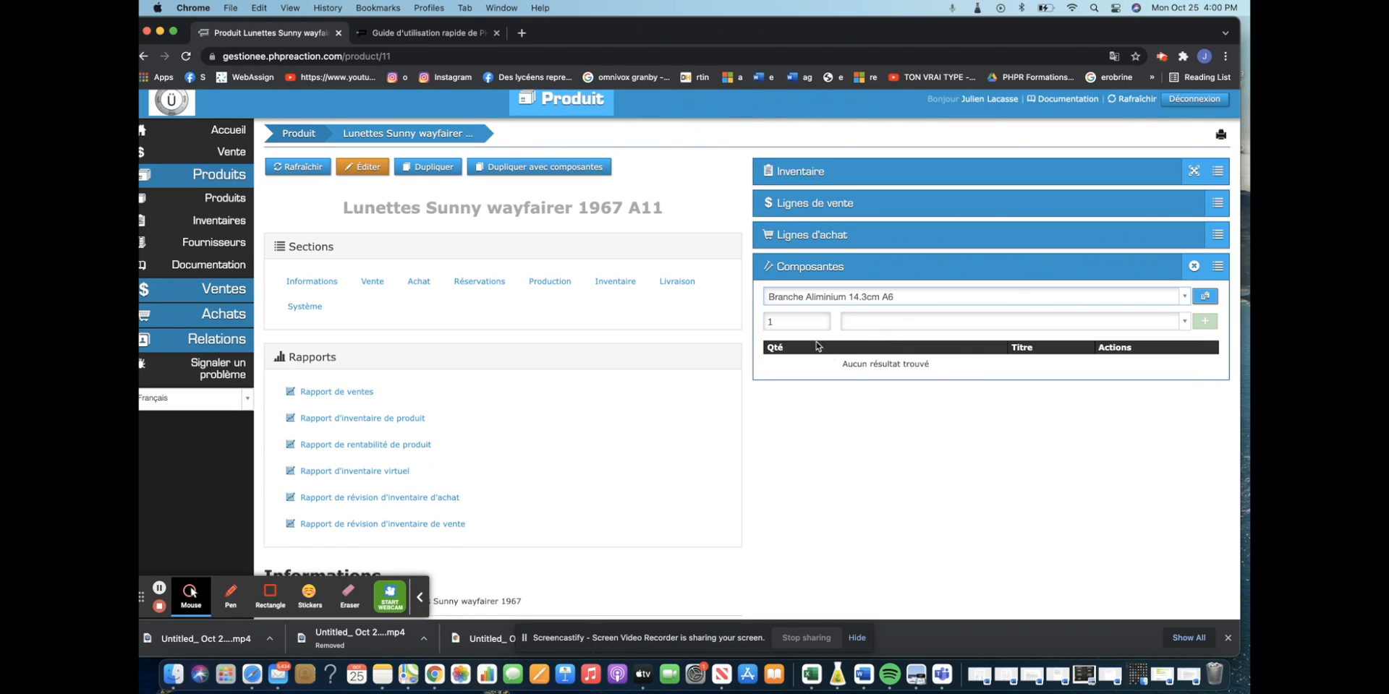
{"action": "left_click", "coordinate": [799, 323]}
{"action": "key", "text": "BackSpace"}
{"action": "type", "text": "2"}
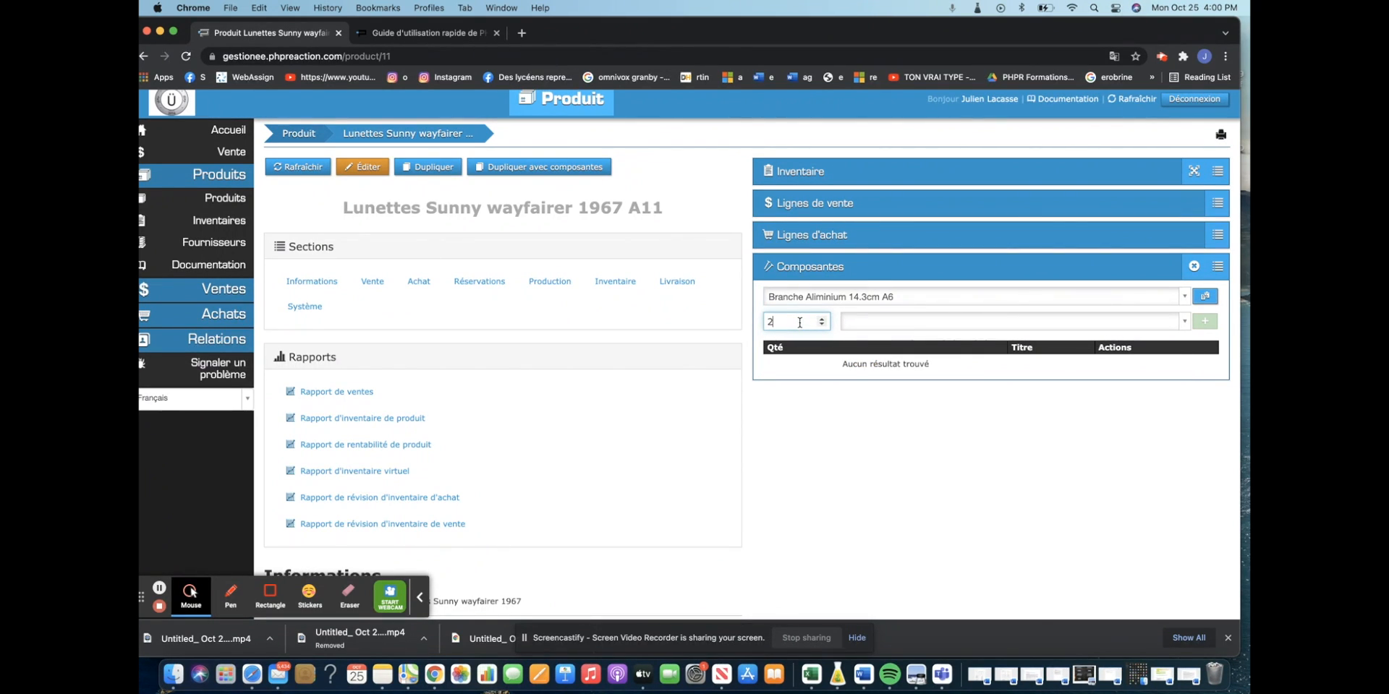
{"action": "left_click", "coordinate": [1020, 322]}
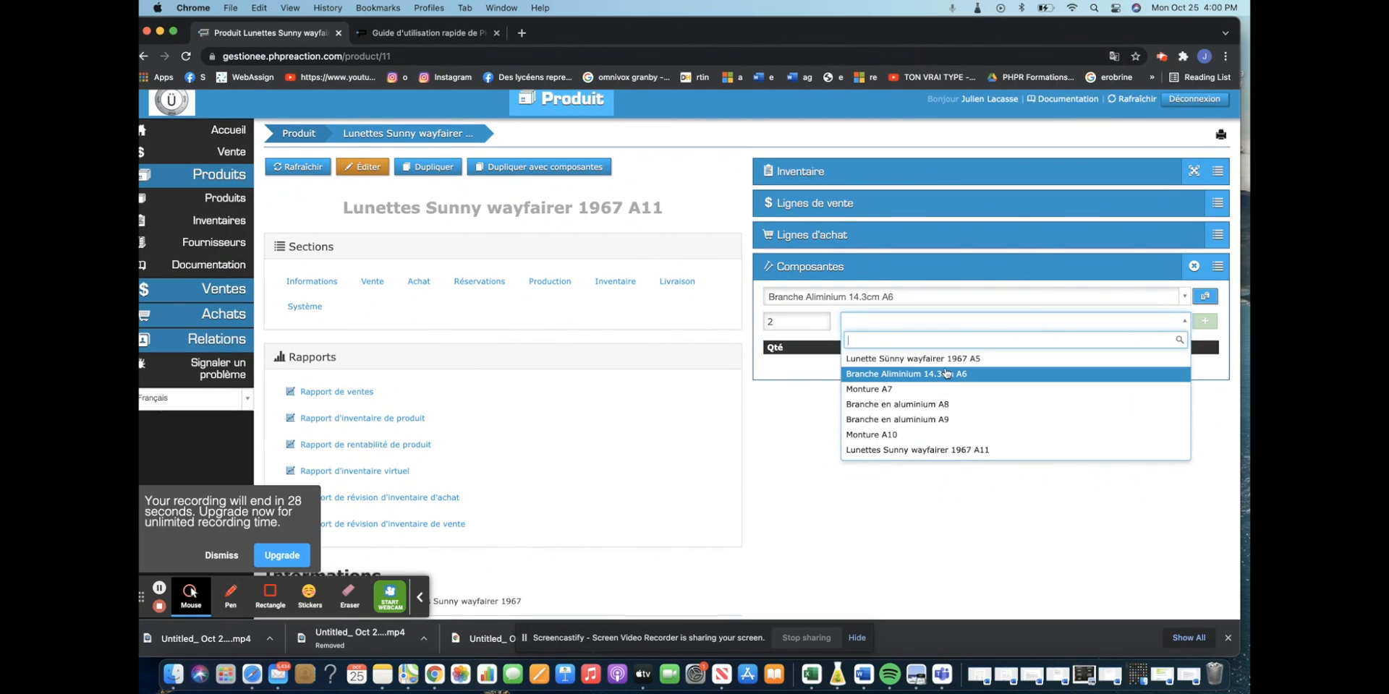
{"action": "left_click", "coordinate": [943, 373]}
{"action": "left_click", "coordinate": [1205, 323]}
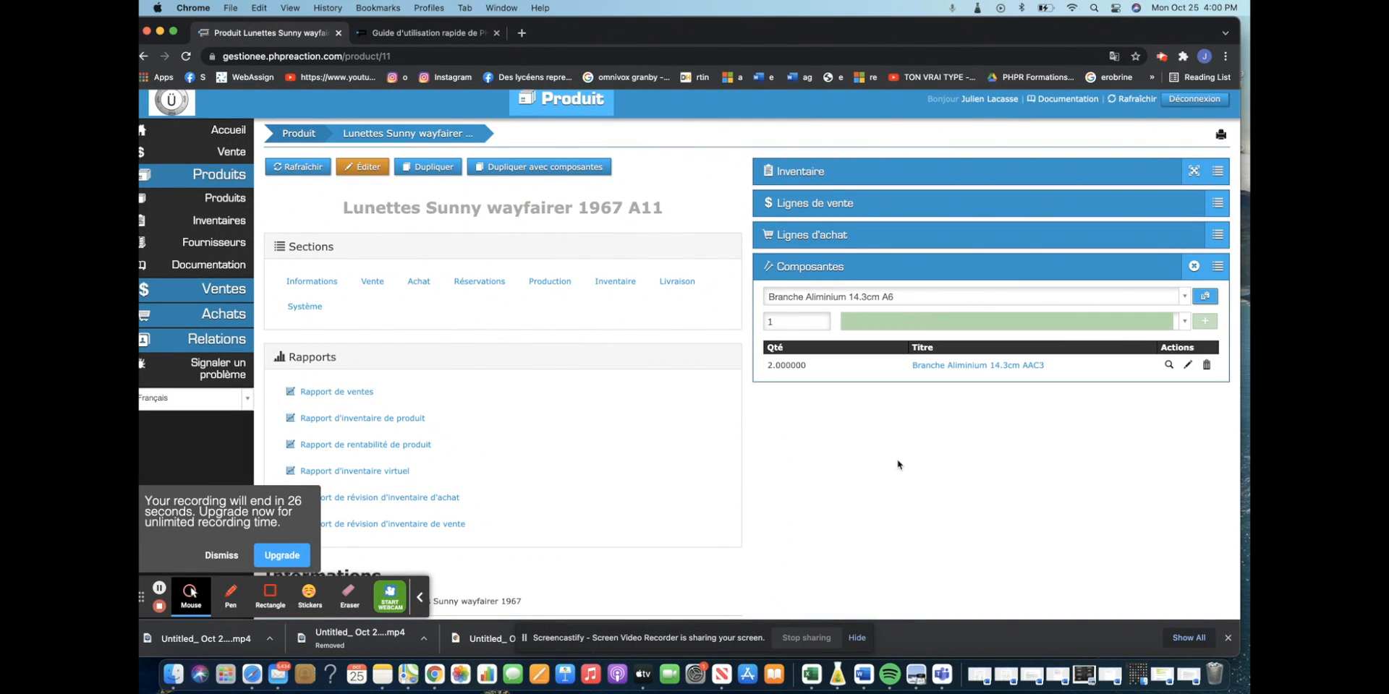
- Find "monture" among the products and add Monture A10 to the components with a quantity of 1
{"action": "left_click", "coordinate": [786, 318]}
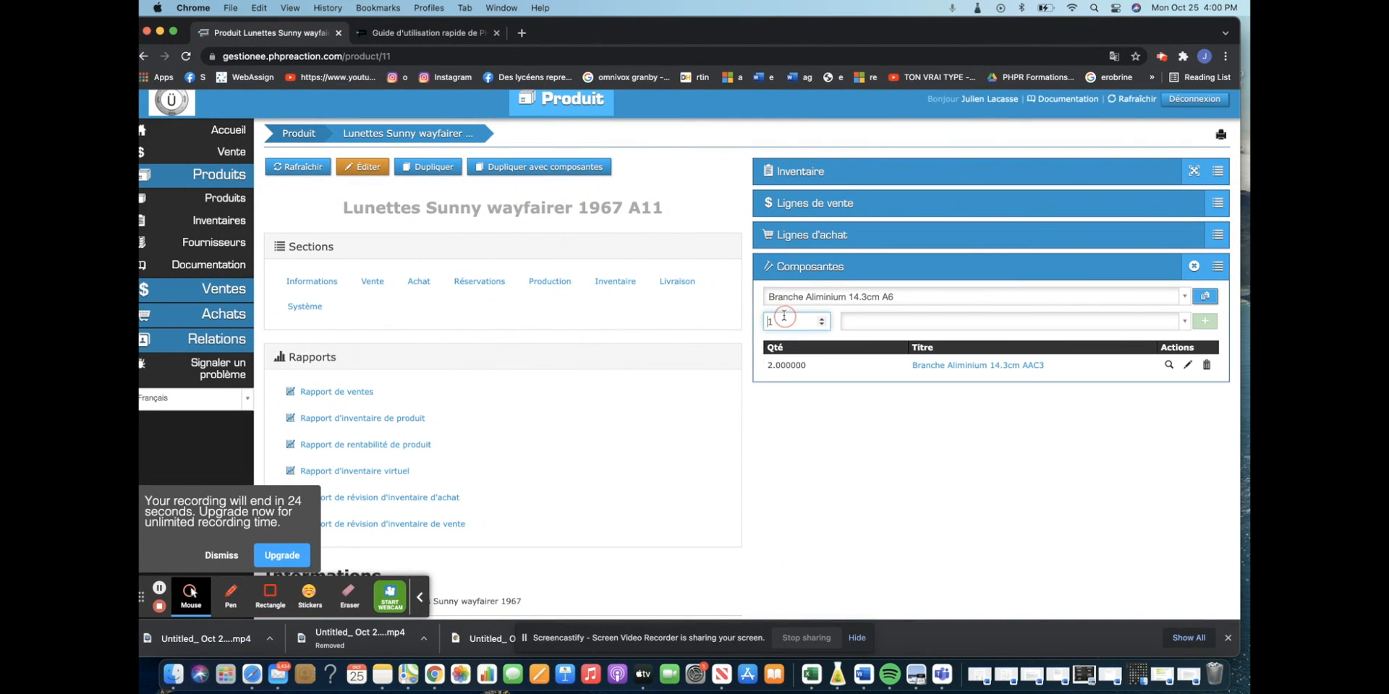
{"action": "left_click", "coordinate": [987, 295]}
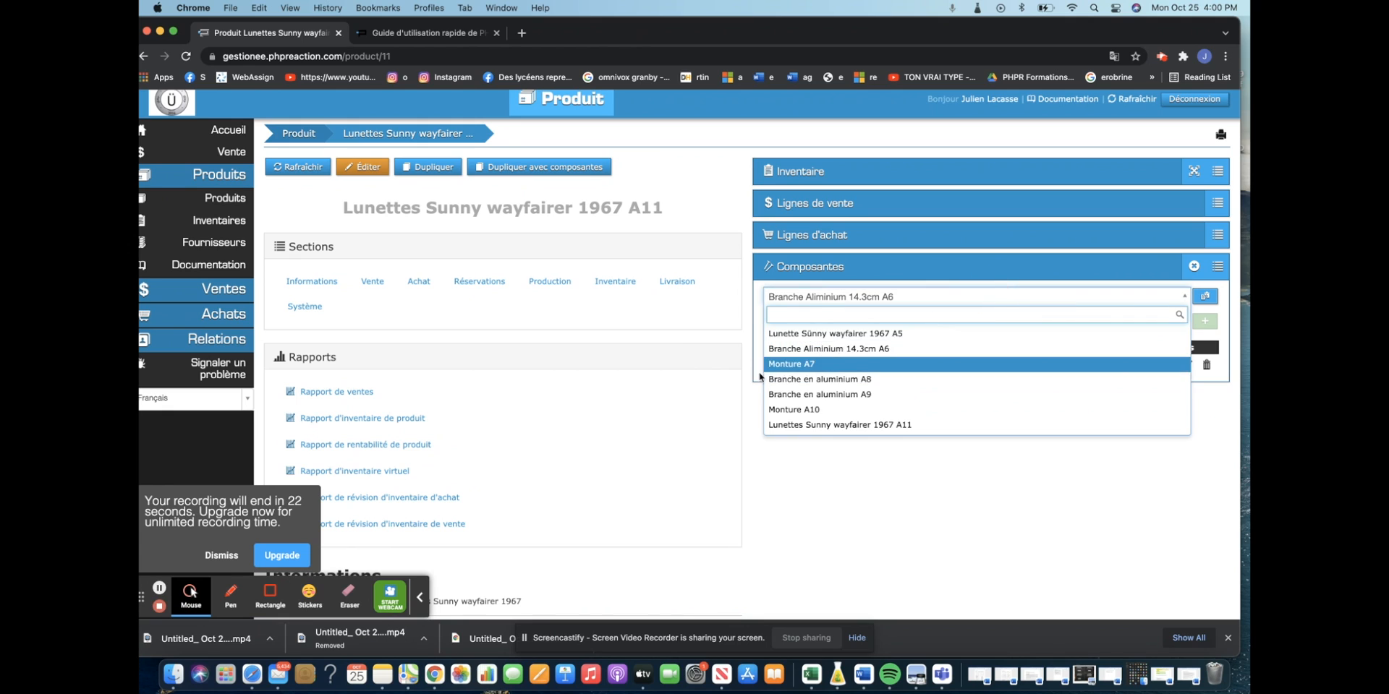
{"action": "left_click", "coordinate": [690, 332]}
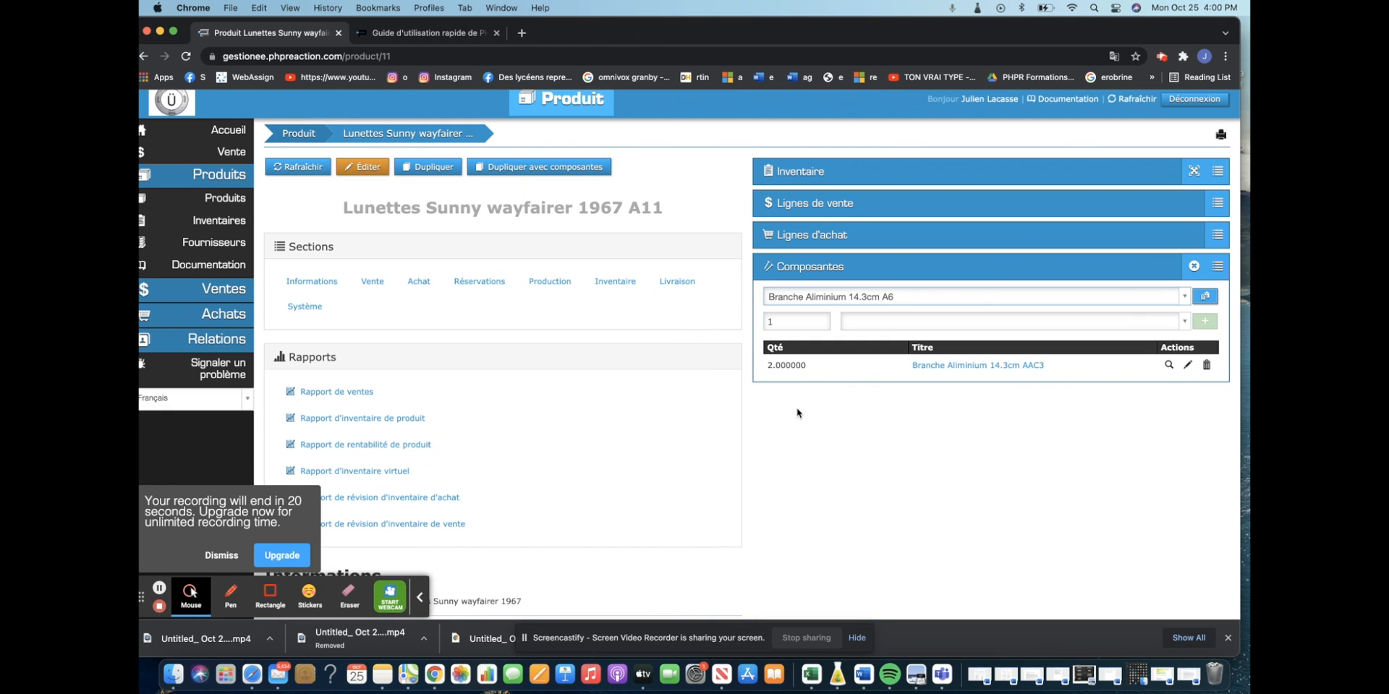
{"action": "left_click", "coordinate": [788, 317]}
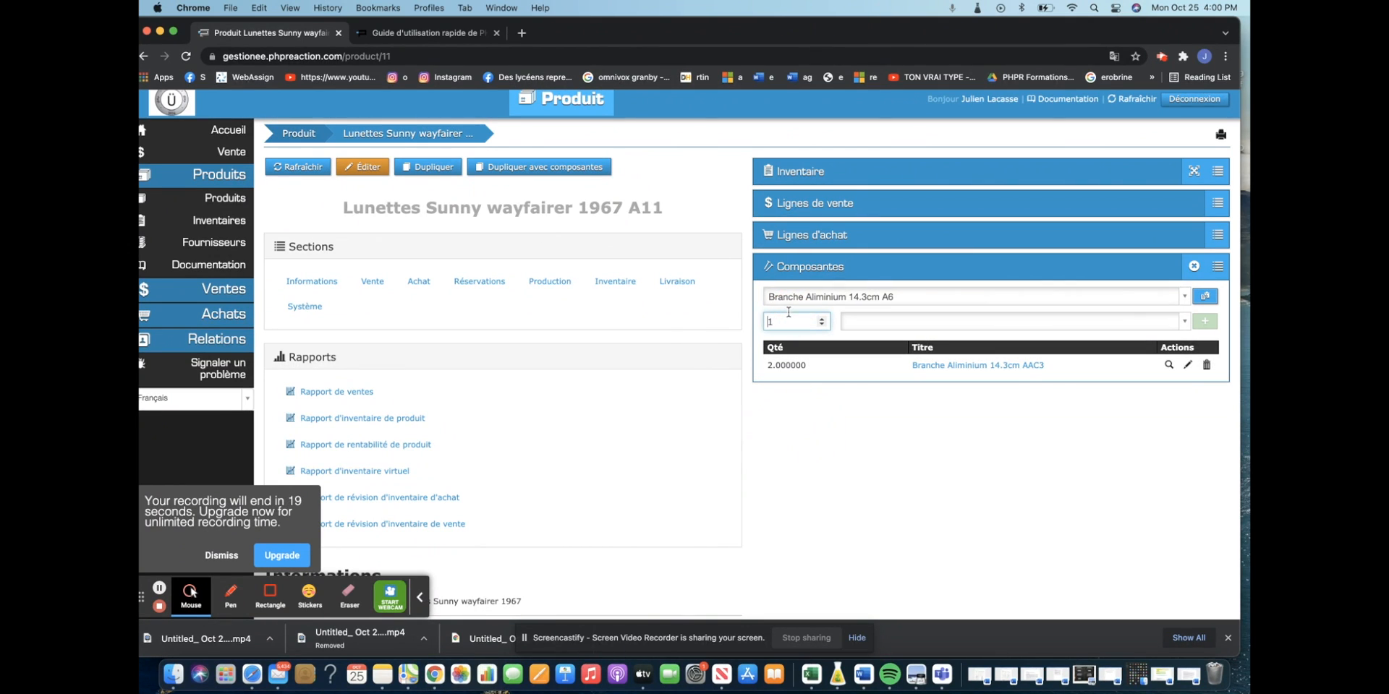
{"action": "left_click", "coordinate": [849, 323]}
{"action": "type", "text": "montu"}
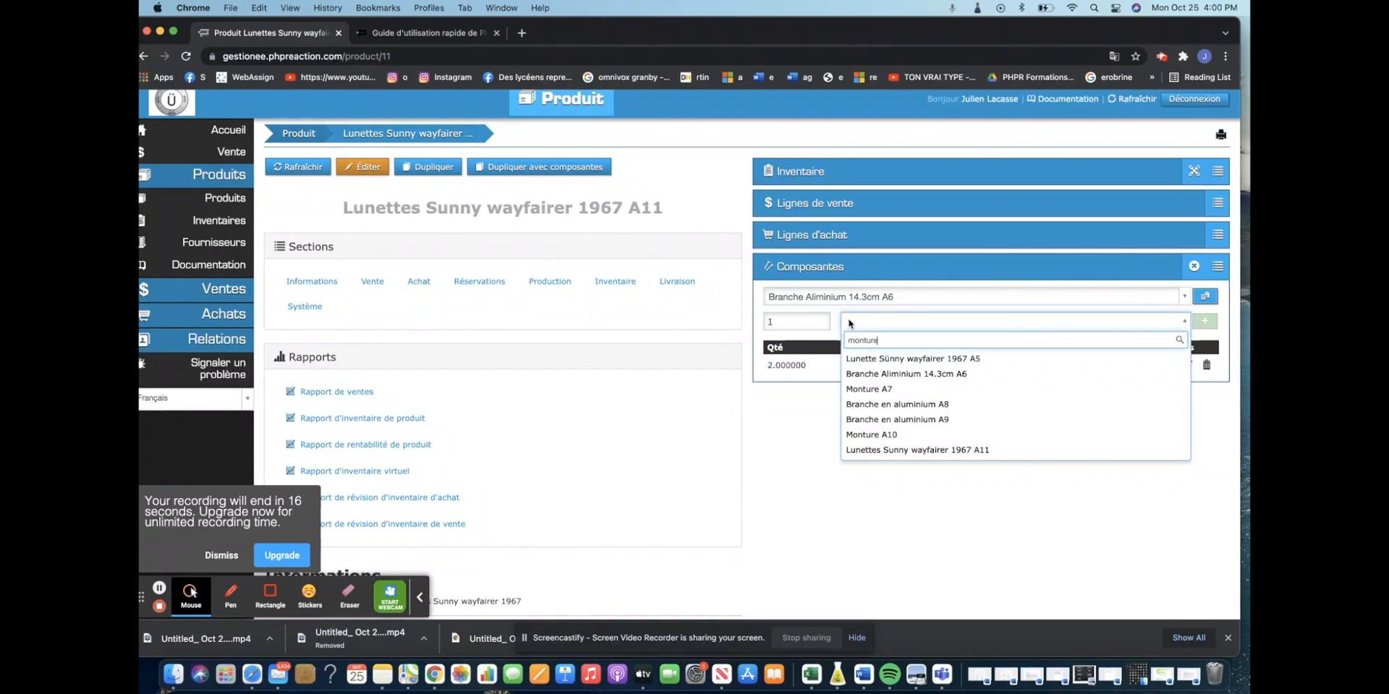
{"action": "type", "text": "re"}
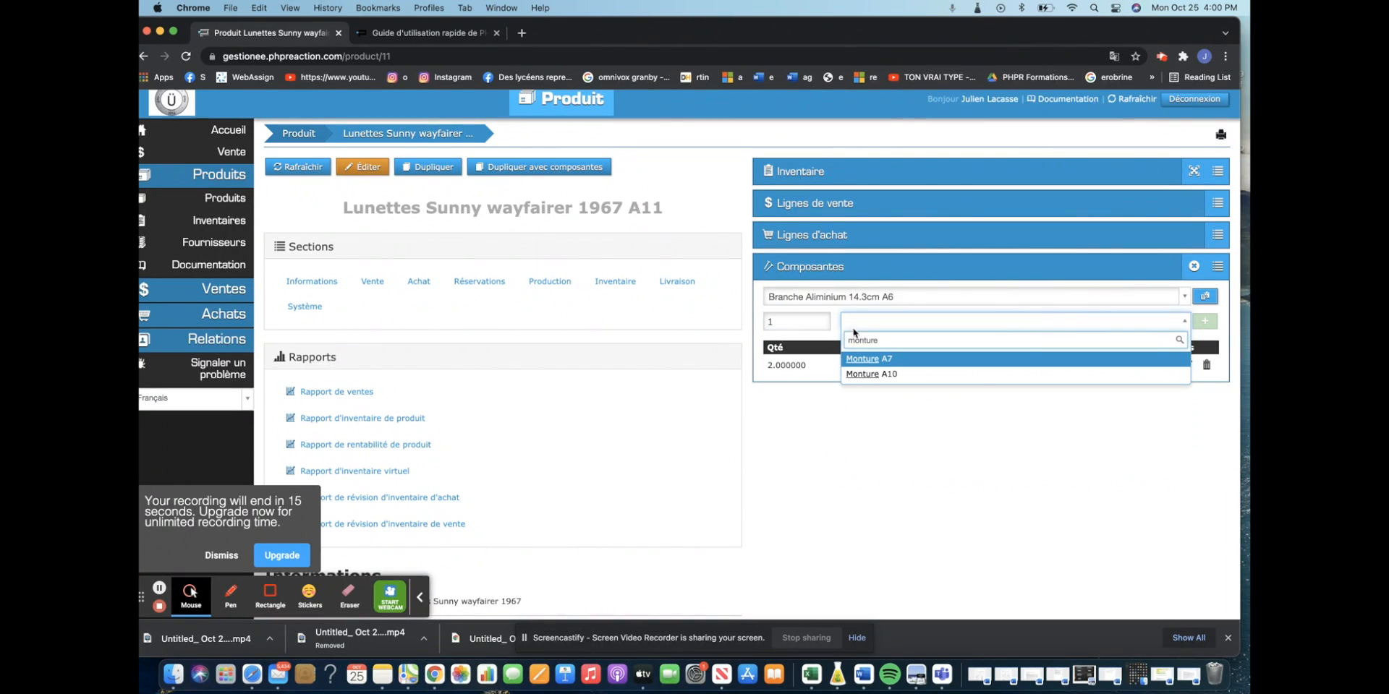
{"action": "left_click", "coordinate": [907, 375]}
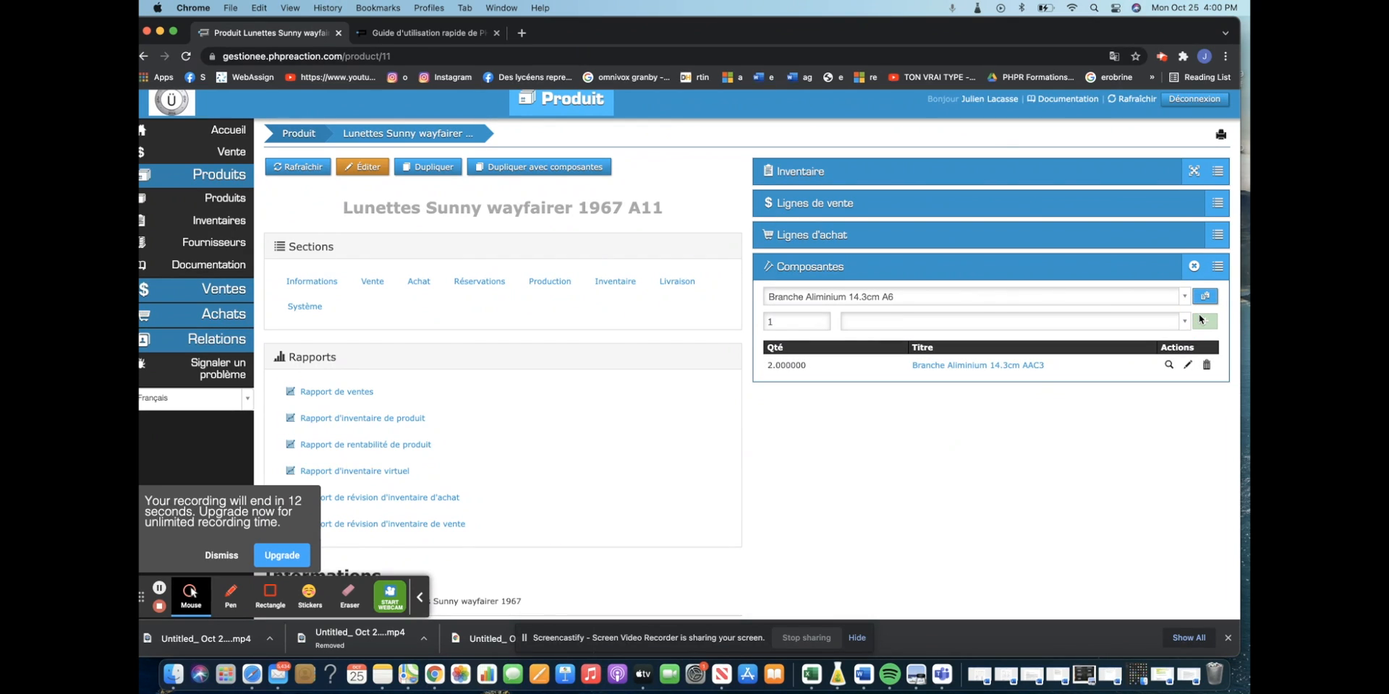
{"action": "left_click", "coordinate": [1202, 320]}
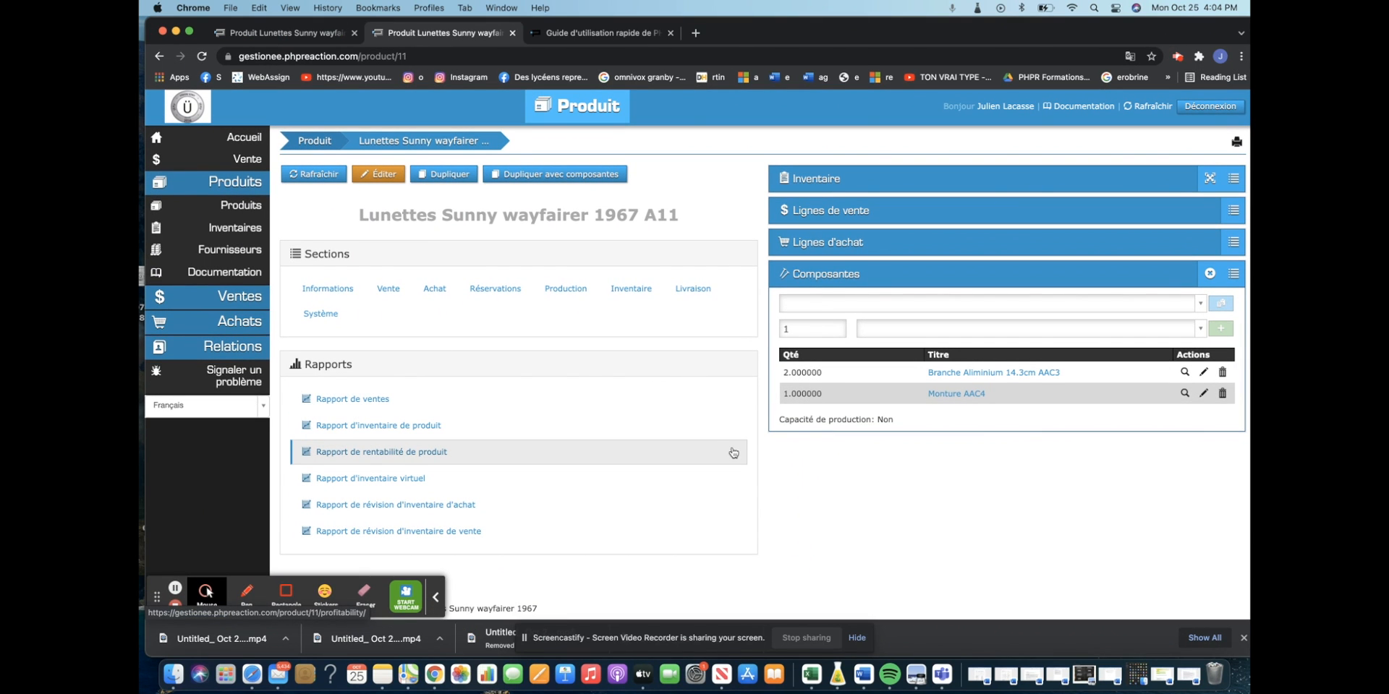
- Review the product's components and information, and open its profitability report (Rapport de rentabilité de produit)
{"action": "scroll", "coordinate": [647, 256], "scroll_direction": "down", "scroll_amount": 1}
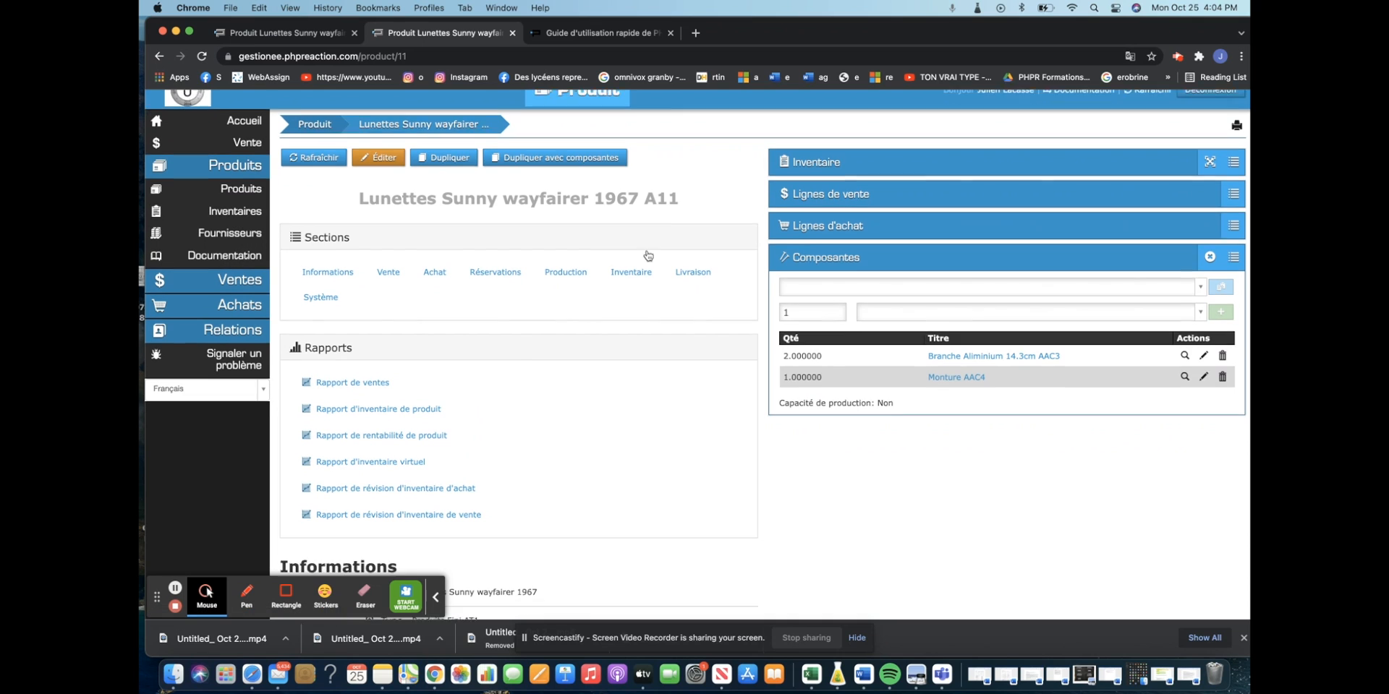
{"action": "scroll", "coordinate": [815, 415], "scroll_direction": "down", "scroll_amount": 2}
{"action": "scroll", "coordinate": [858, 458], "scroll_direction": "down", "scroll_amount": 4}
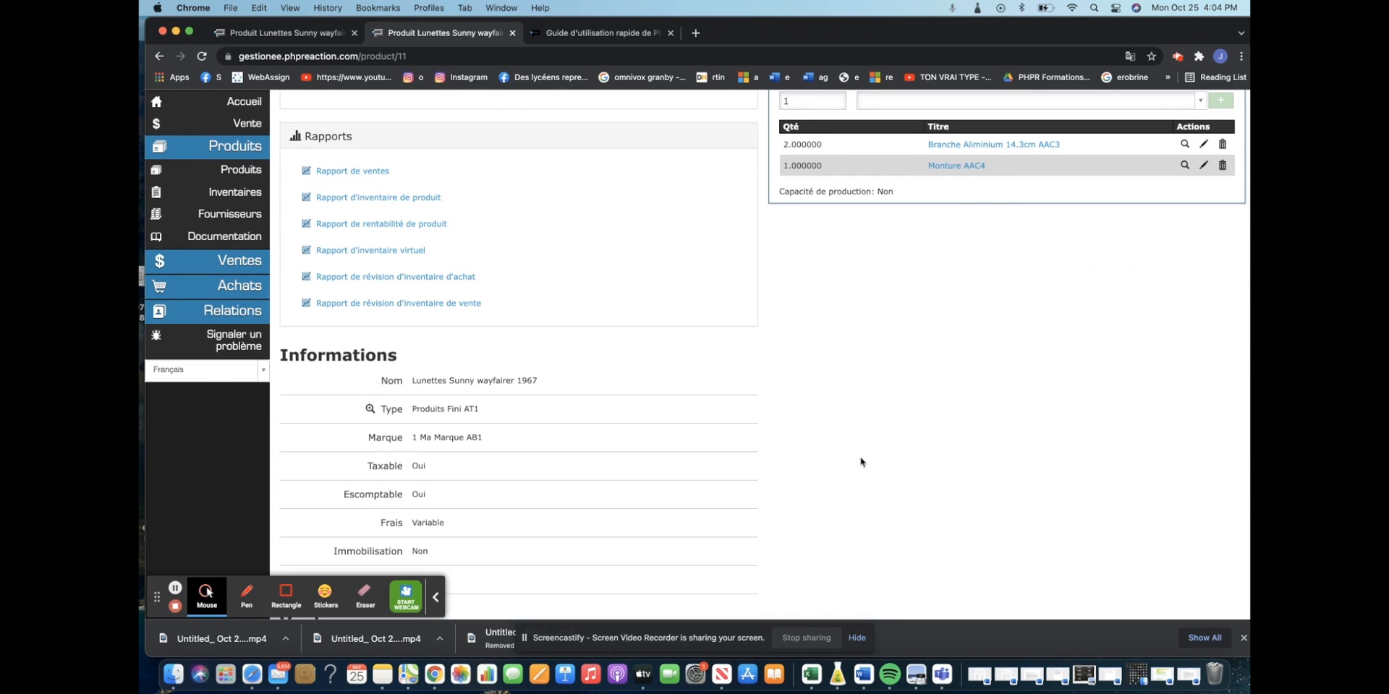
{"action": "scroll", "coordinate": [860, 461], "scroll_direction": "up", "scroll_amount": 3}
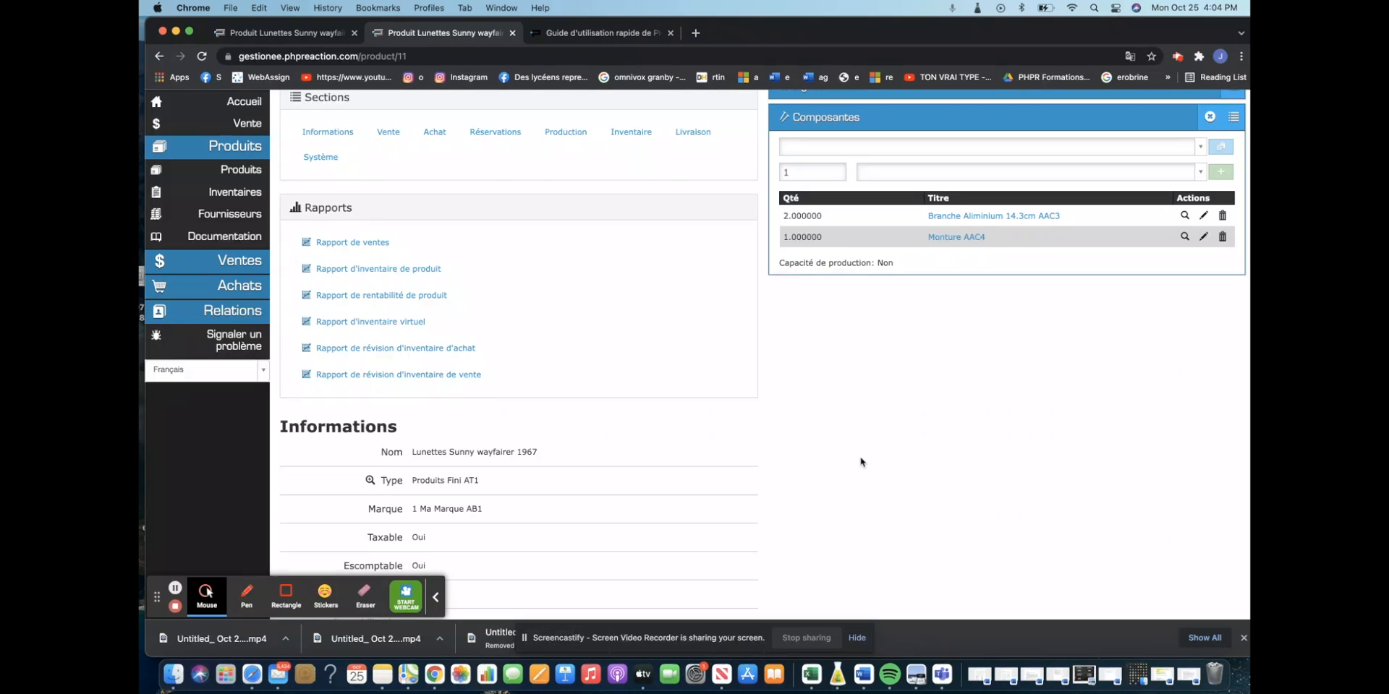
{"action": "left_click", "coordinate": [395, 307]}
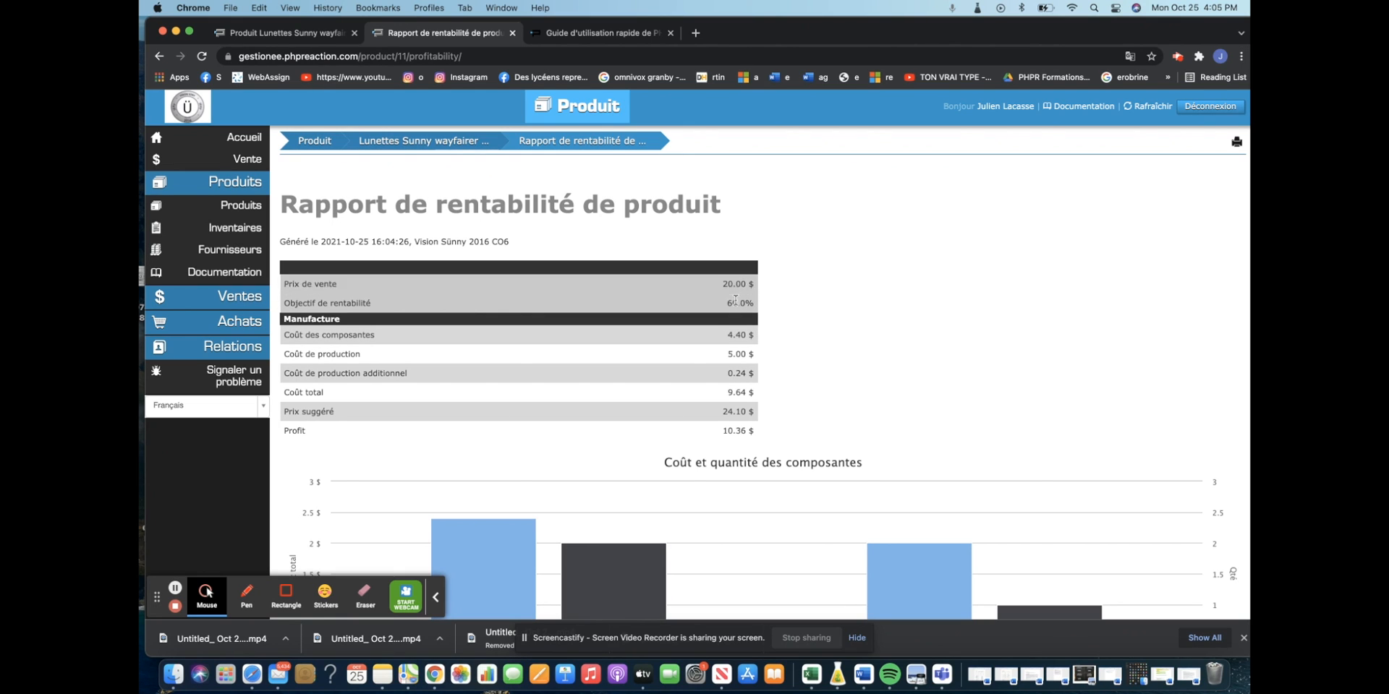
- Examine the report's selling price, manufacturing costs, suggested price and profit, along with the component cost chart and table
{"action": "scroll", "coordinate": [735, 305], "scroll_direction": "down", "scroll_amount": 3}
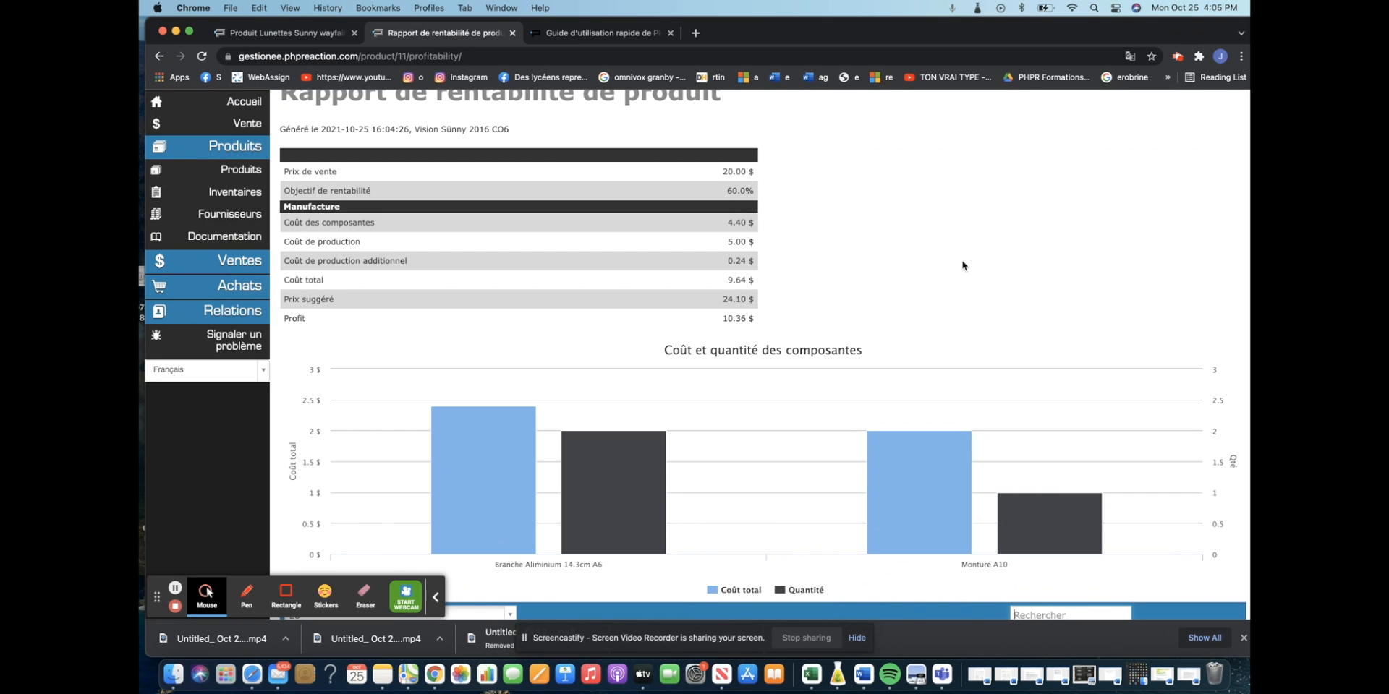
{"action": "scroll", "coordinate": [962, 266], "scroll_direction": "down", "scroll_amount": 1}
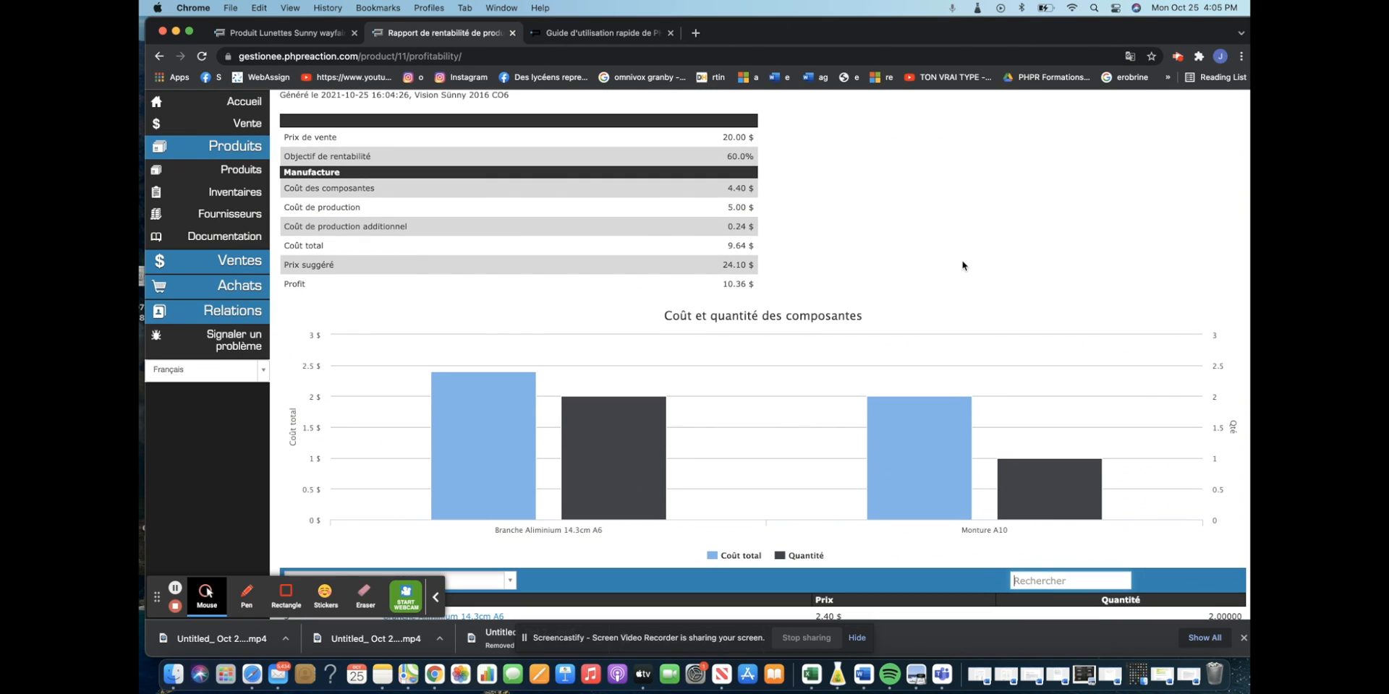
{"action": "scroll", "coordinate": [961, 265], "scroll_direction": "up", "scroll_amount": 4}
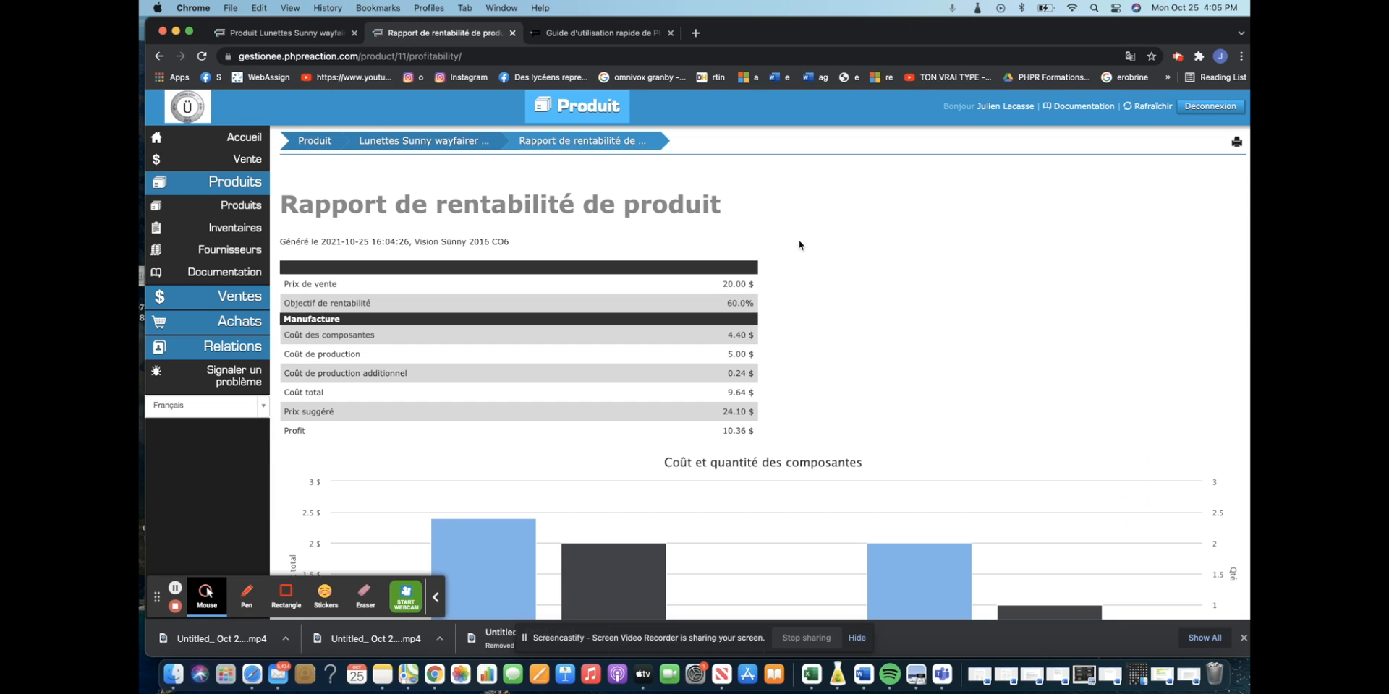
{"action": "scroll", "coordinate": [800, 243], "scroll_direction": "down", "scroll_amount": 7}
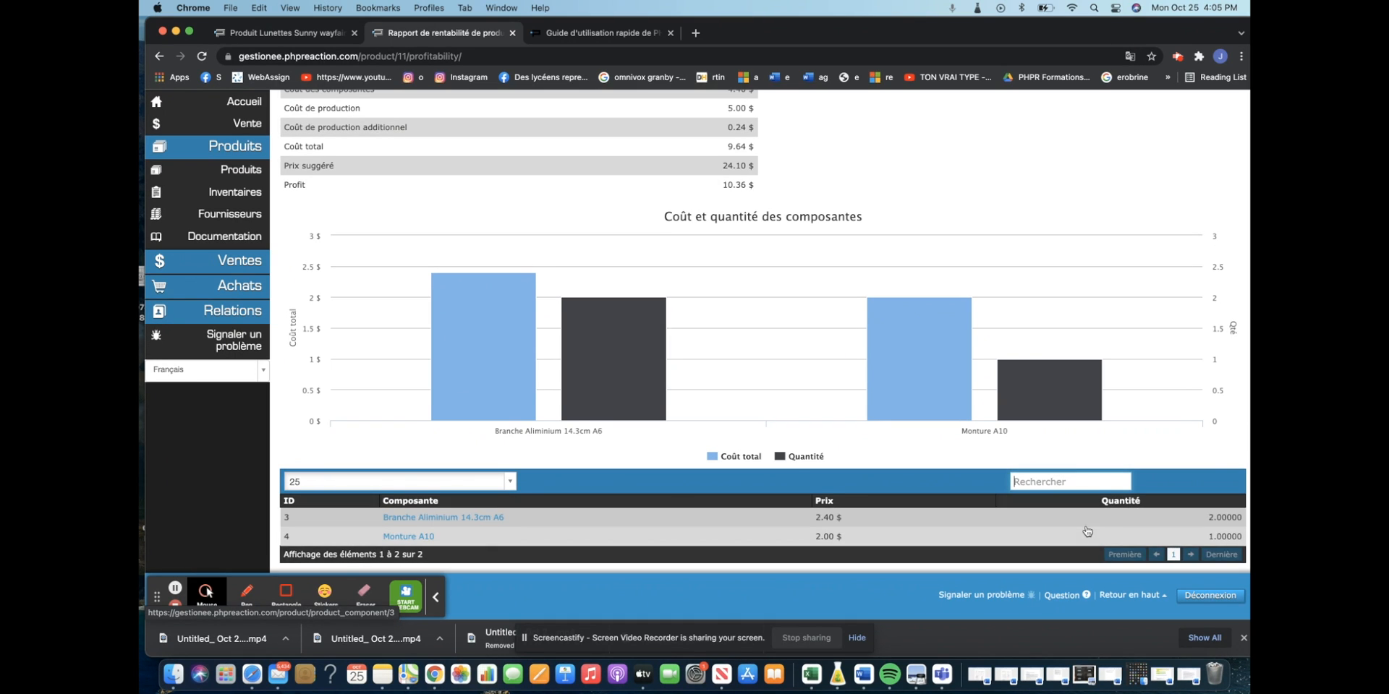
{"action": "scroll", "coordinate": [506, 434], "scroll_direction": "up", "scroll_amount": 1}
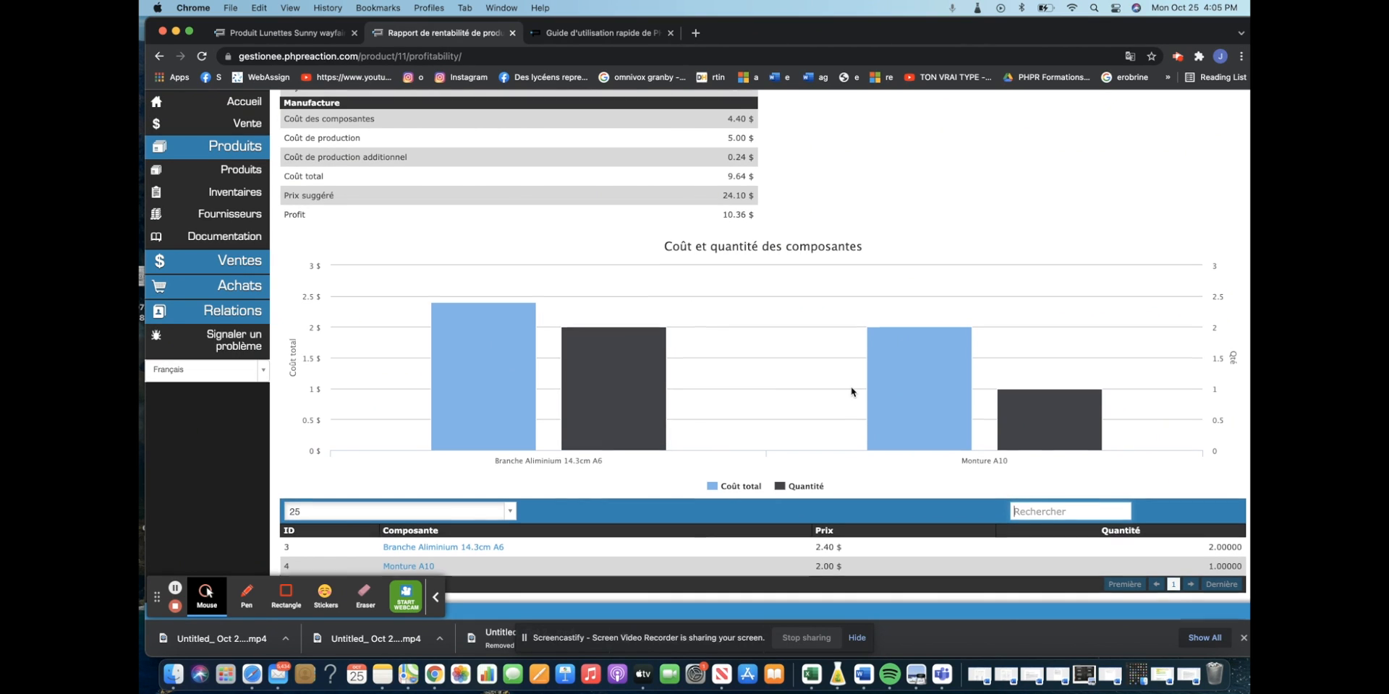
{"action": "scroll", "coordinate": [851, 392], "scroll_direction": "up", "scroll_amount": 5}
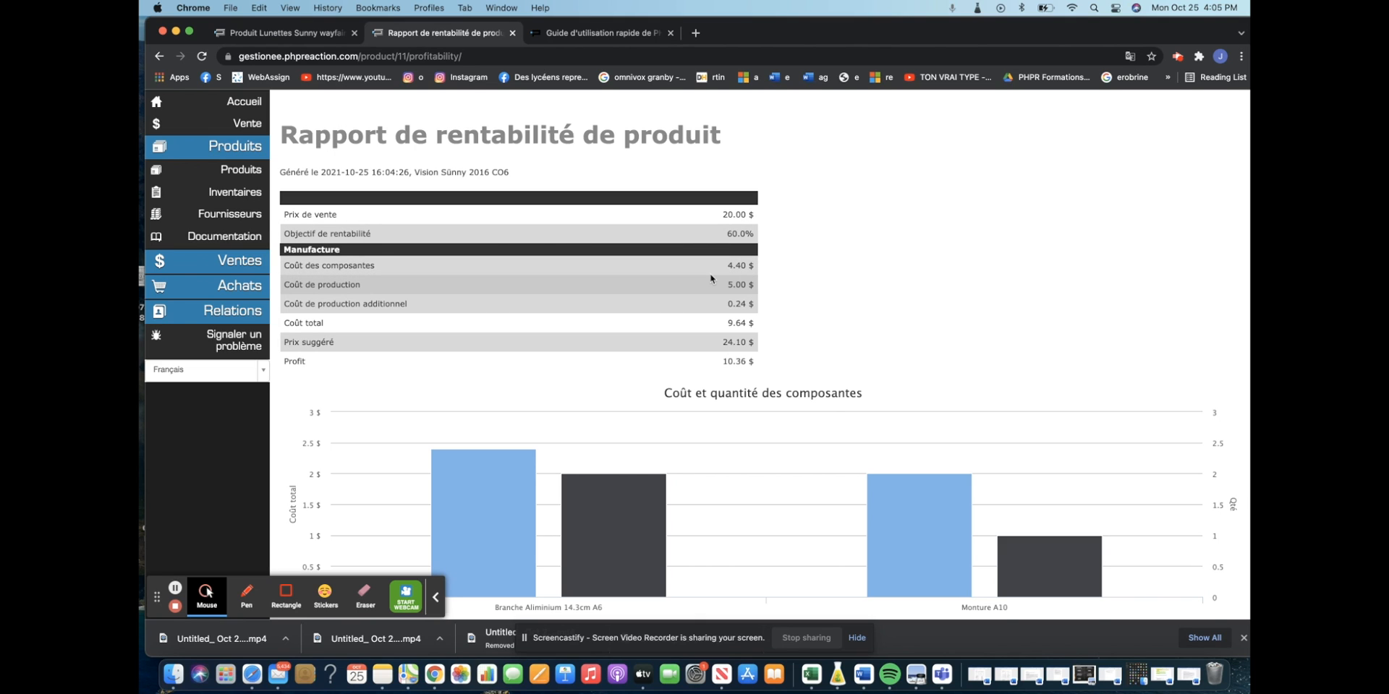
{"action": "scroll", "coordinate": [712, 279], "scroll_direction": "up", "scroll_amount": 1}
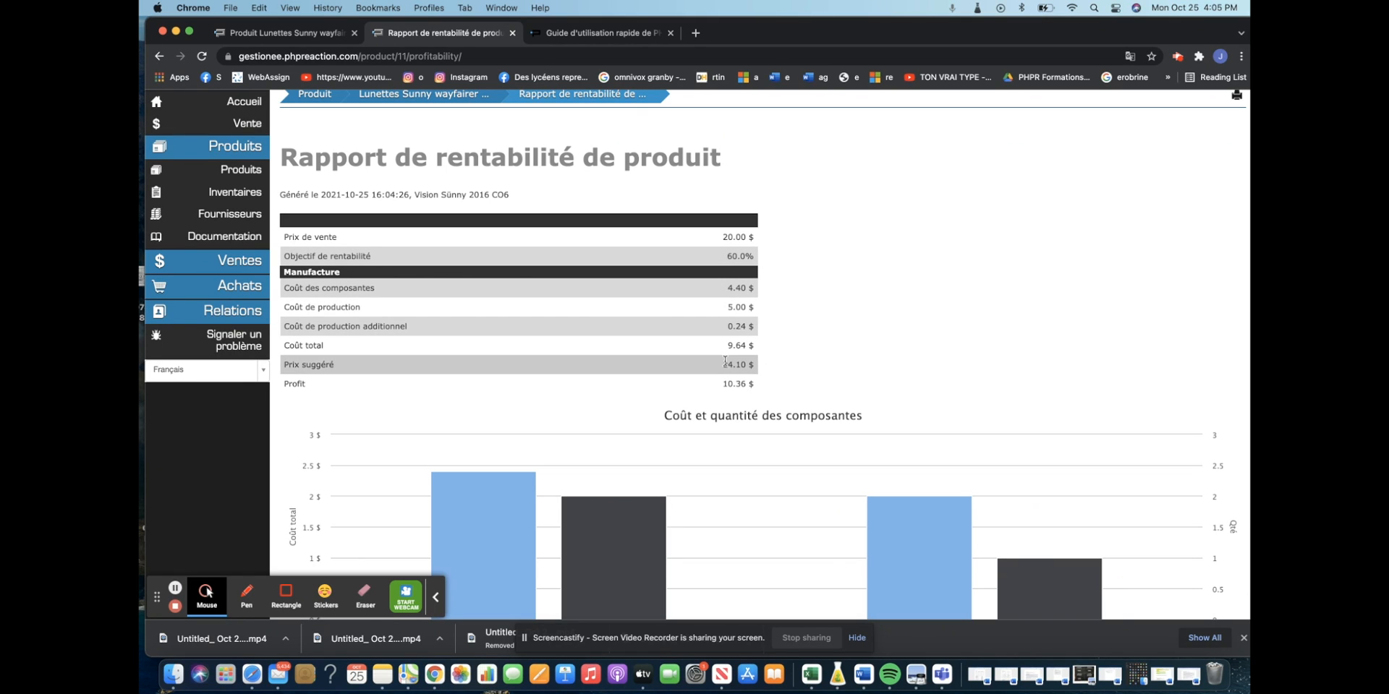
{"action": "scroll", "coordinate": [881, 365], "scroll_direction": "down", "scroll_amount": 5}
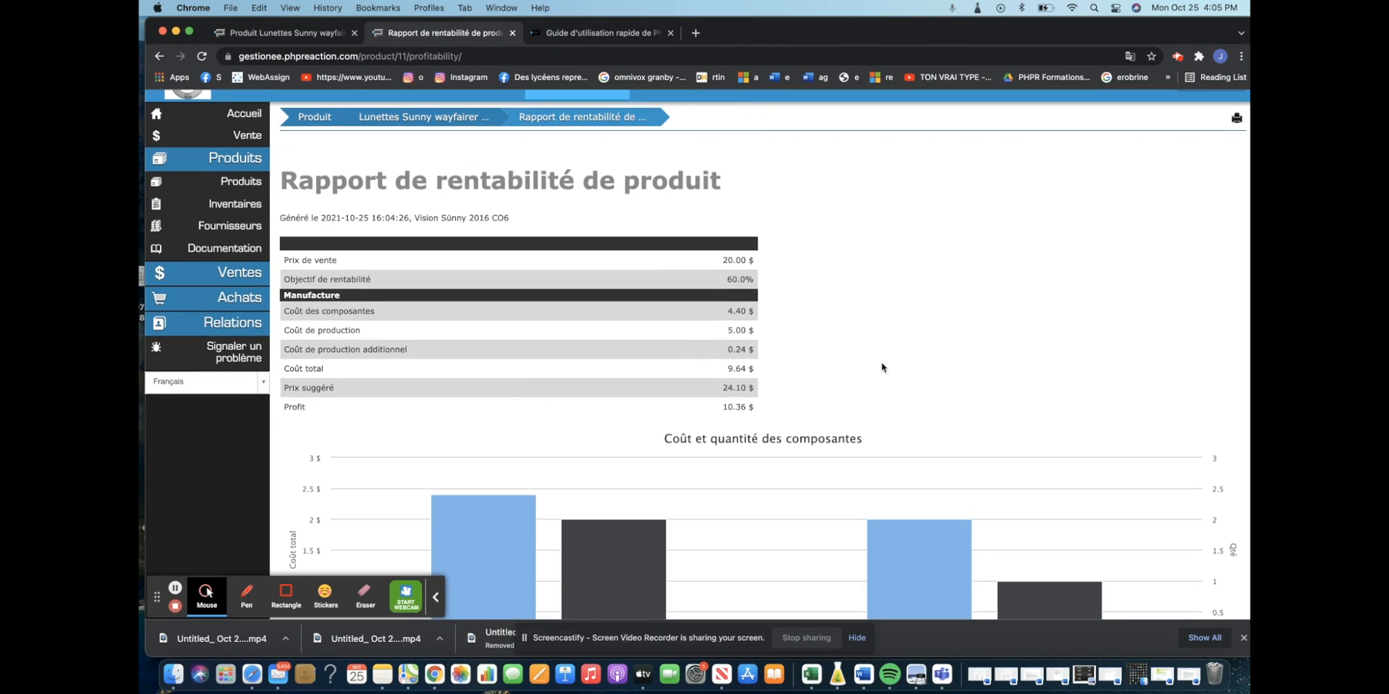
{"action": "scroll", "coordinate": [881, 366], "scroll_direction": "up", "scroll_amount": 6}
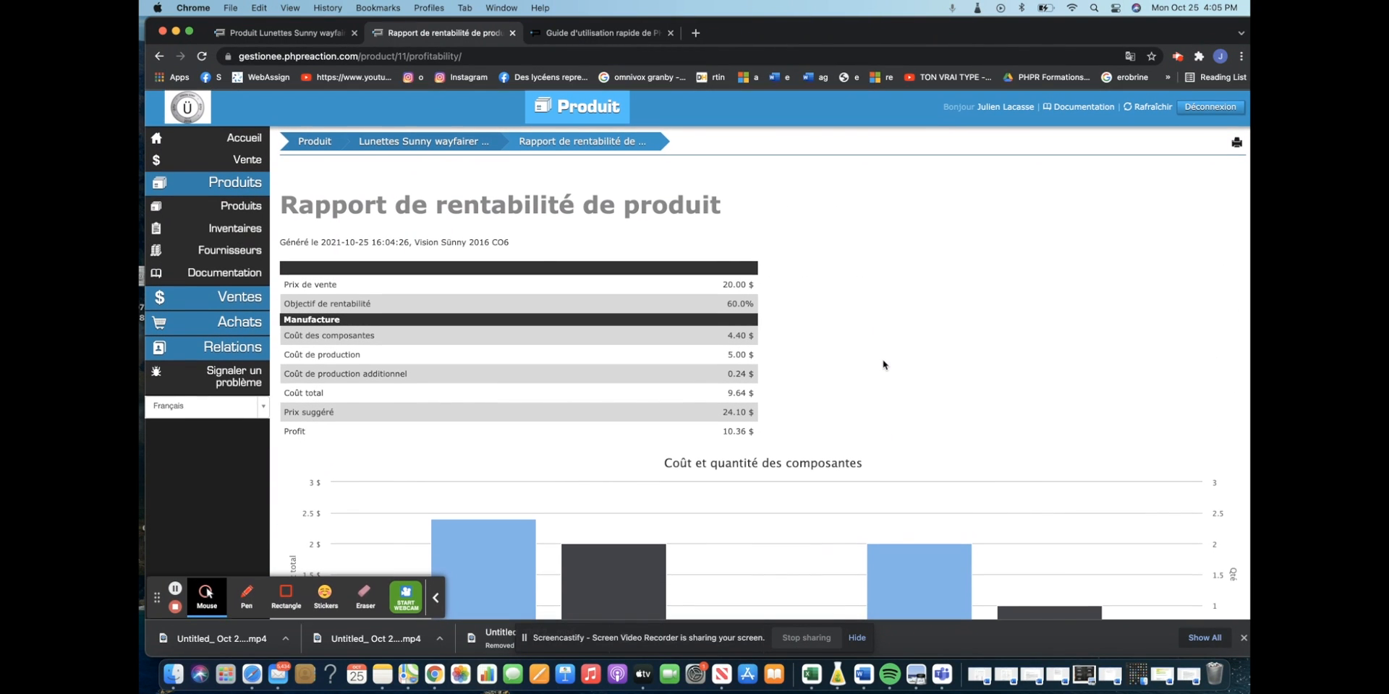